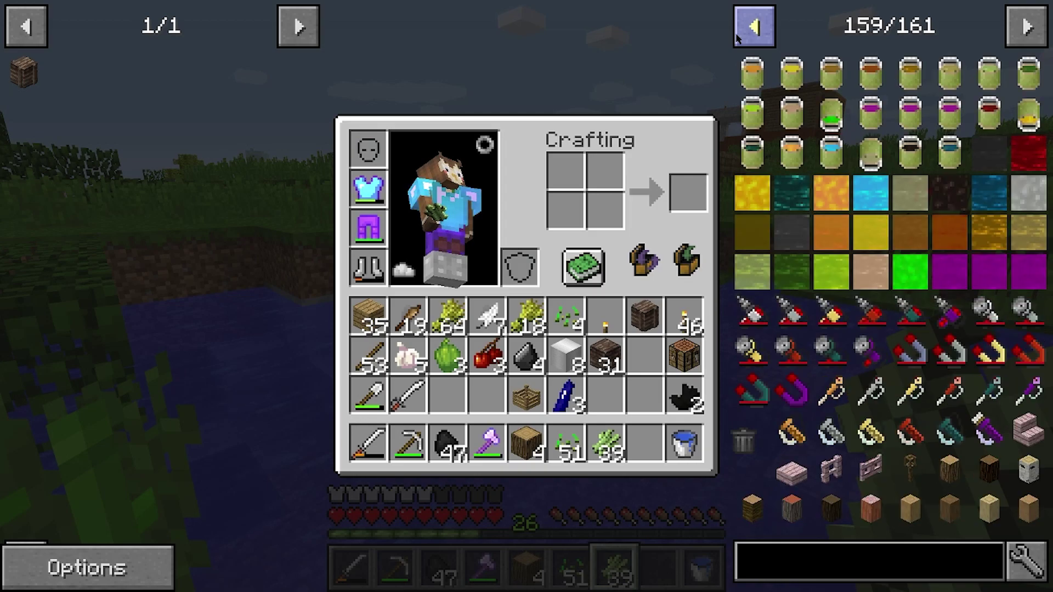
Open the hardened Alchemical Quiver's crafting recipe, page 3 of 3, from the item list.
click(880, 471)
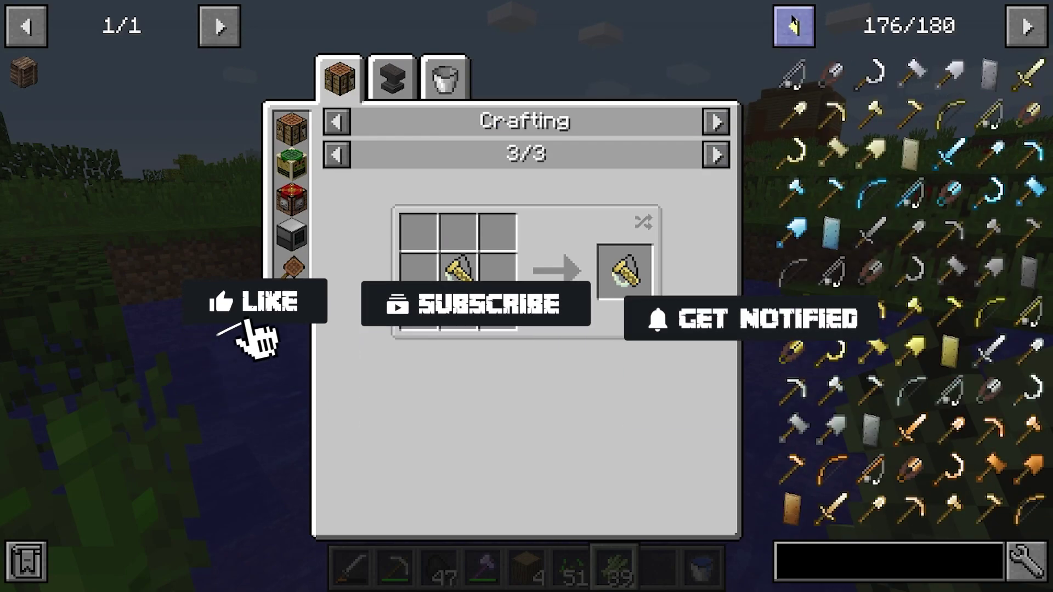
Trace platinum from the Platinum Chestplate recipe to the ingot, nugget, Factorizer and Bee Produce recipes.
click(793, 25)
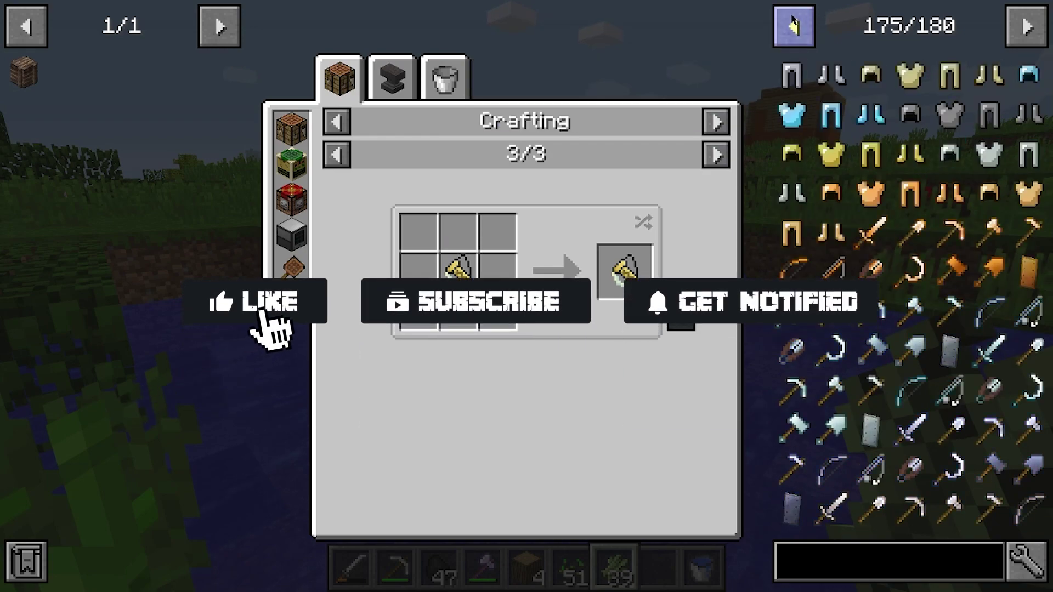
click(792, 114)
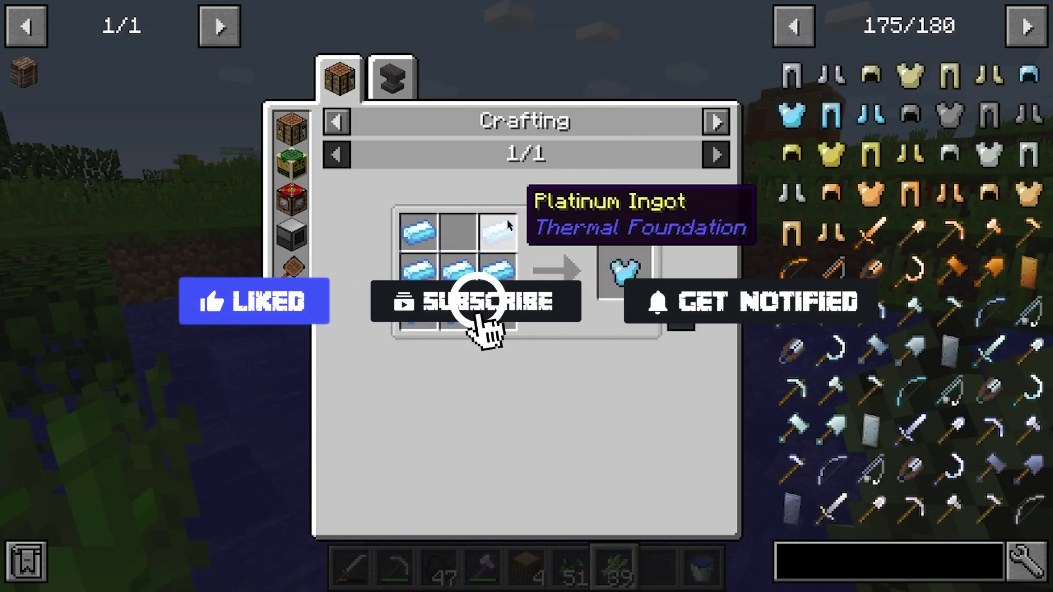
click(498, 233)
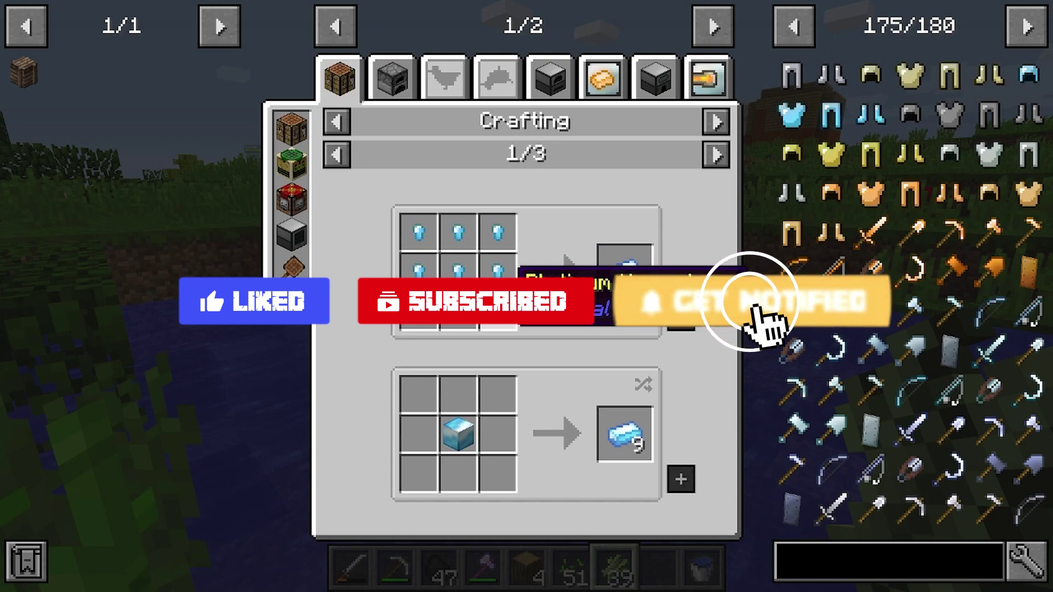
click(498, 279)
click(393, 68)
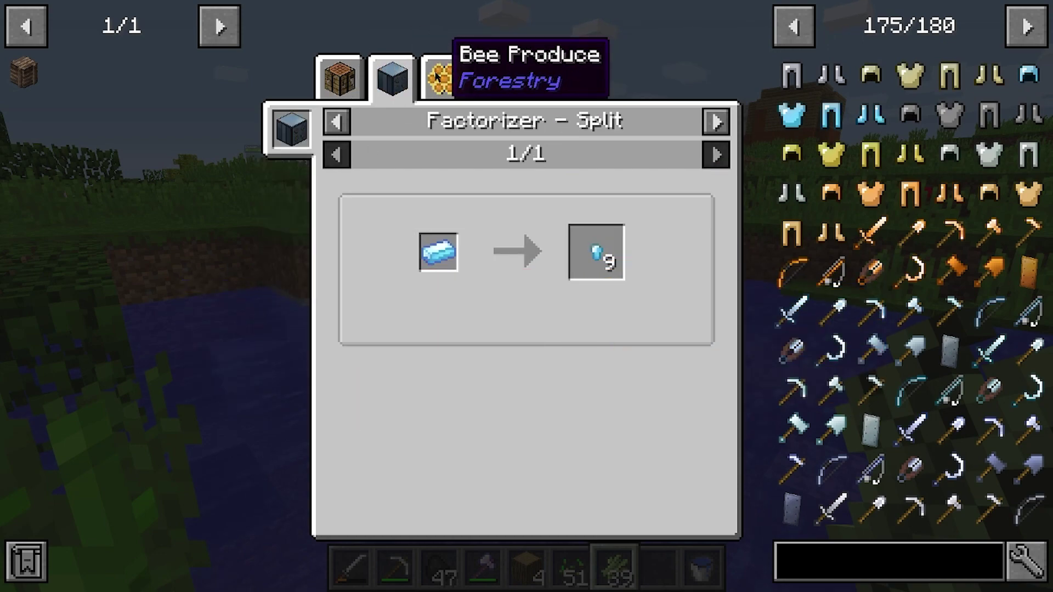
click(439, 74)
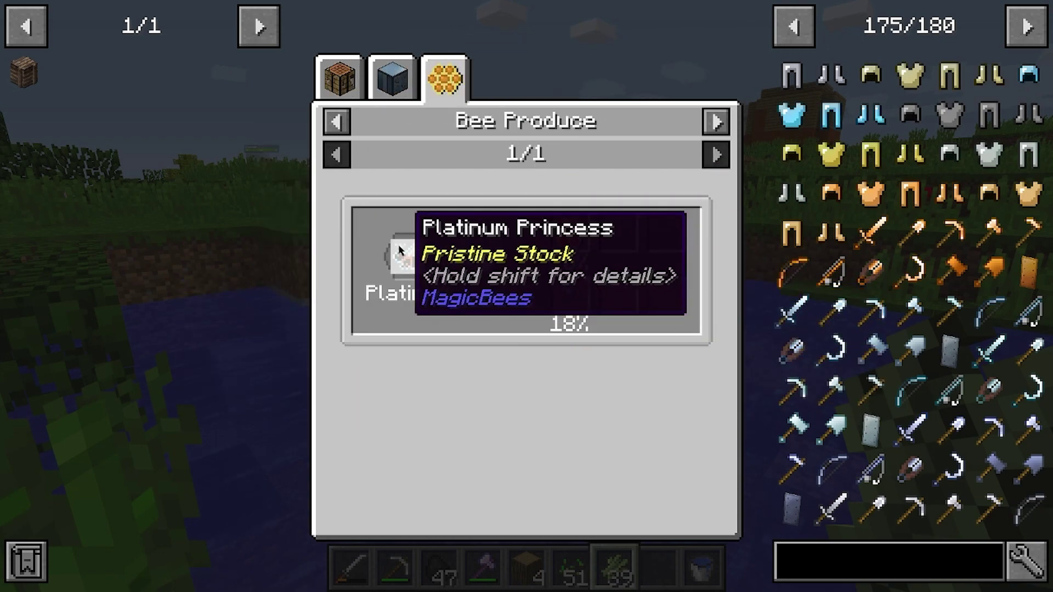
View Pulverized Aluminum's crafting, Grindstone and Pulverizer recipes, then open the Morb crafting recipes.
click(801, 39)
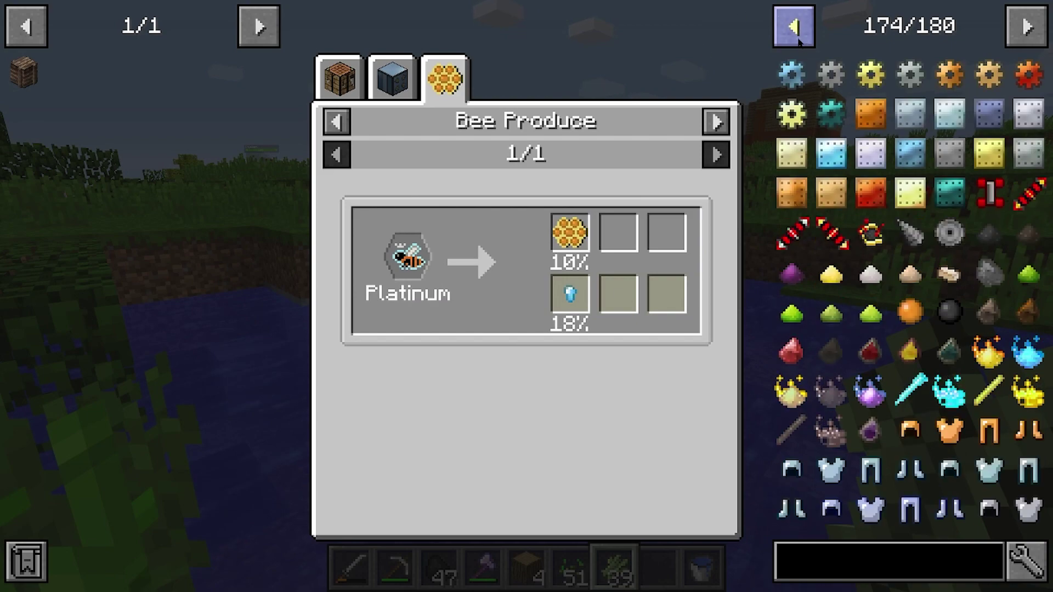
click(798, 41)
click(832, 235)
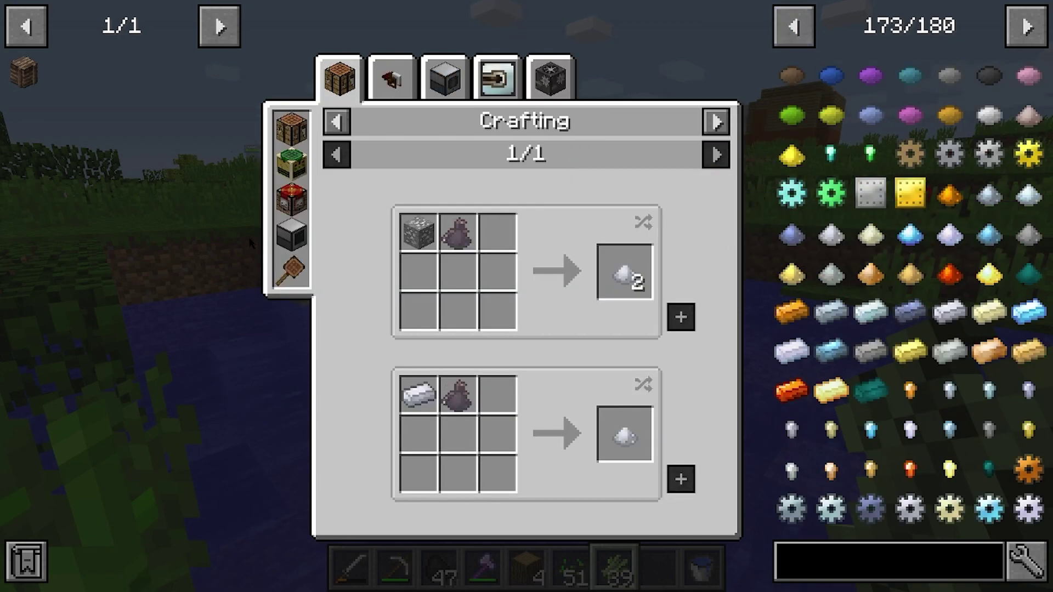
click(407, 101)
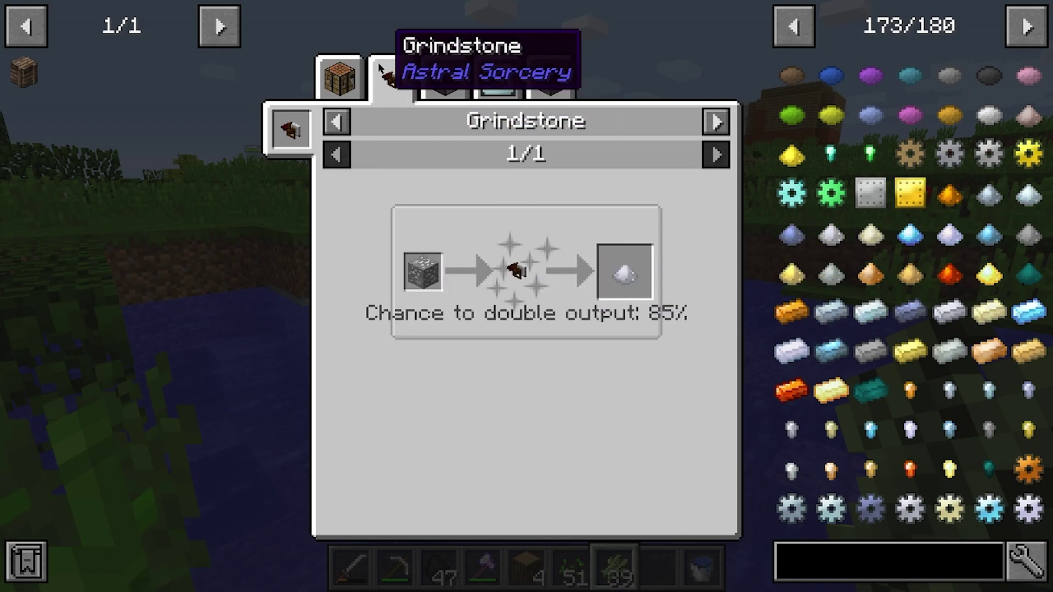
click(444, 76)
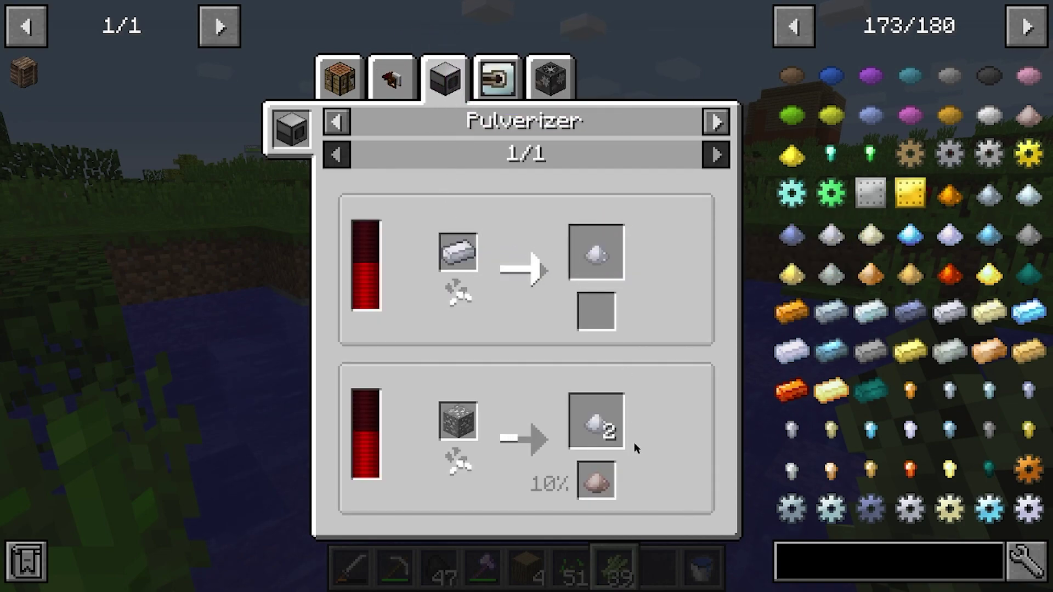
click(815, 22)
click(815, 22)
click(831, 241)
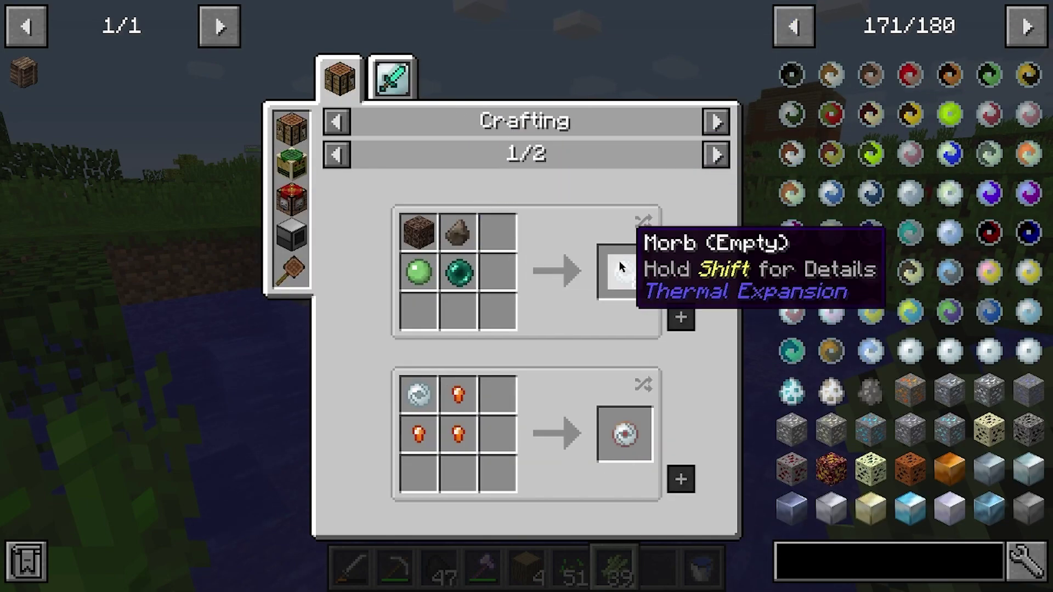
Expand the Morb and Reusable Morb tooltips with Shift to read their full details.
key(shift)
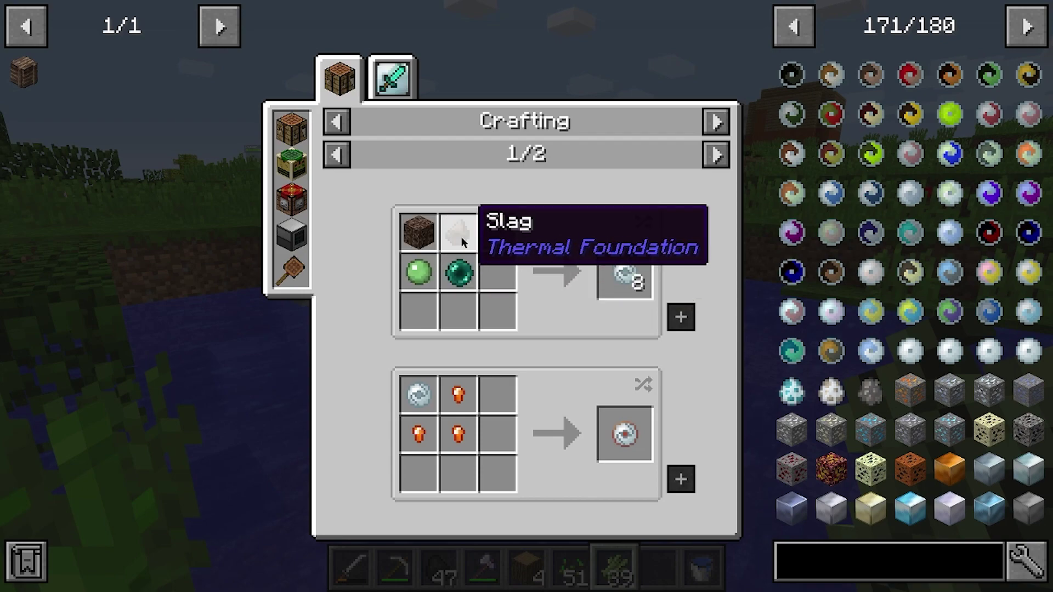
key(shift)
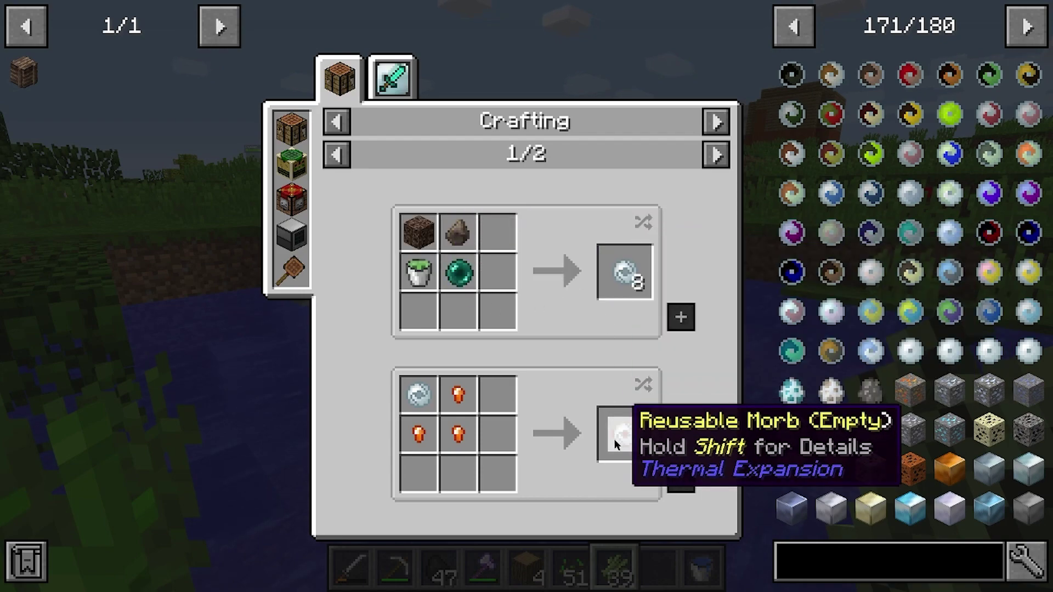
key(shift)
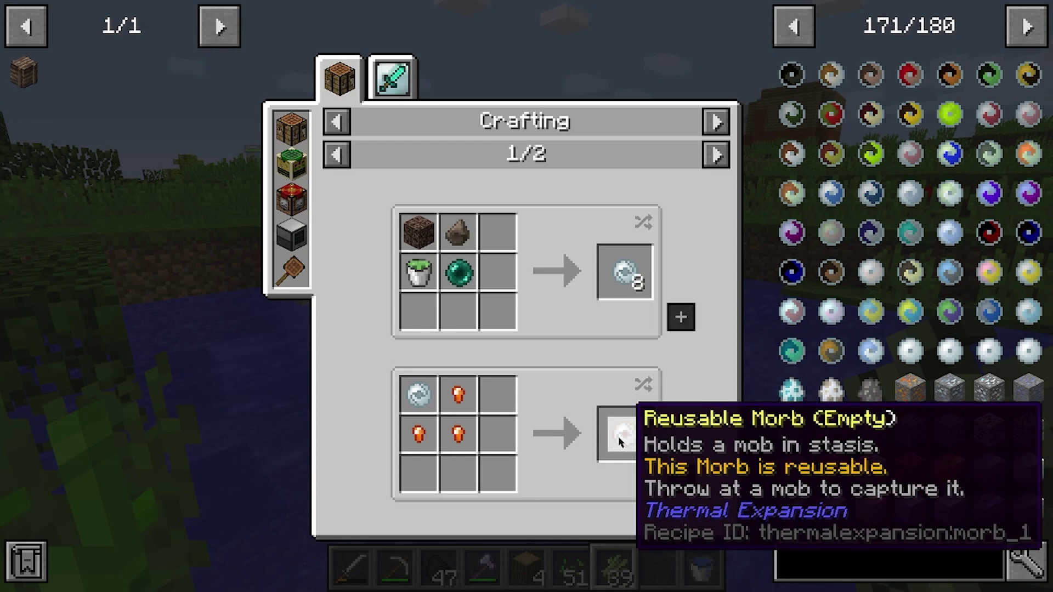
Open the Signalum Nugget and Signalum Ingot recipes, then page the item list back four pages.
click(463, 408)
click(463, 280)
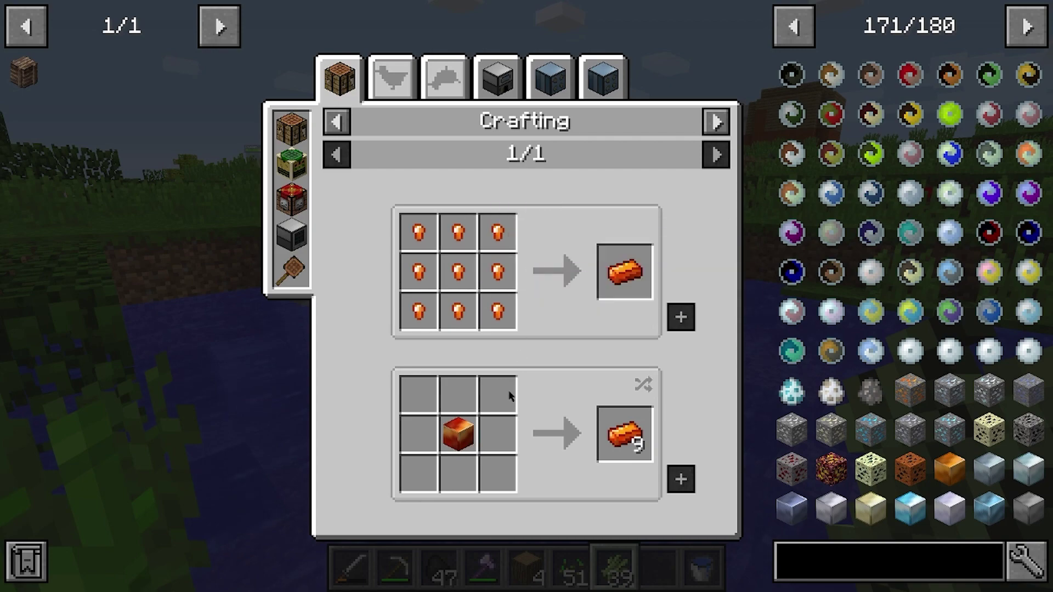
click(794, 26)
click(795, 25)
click(795, 25)
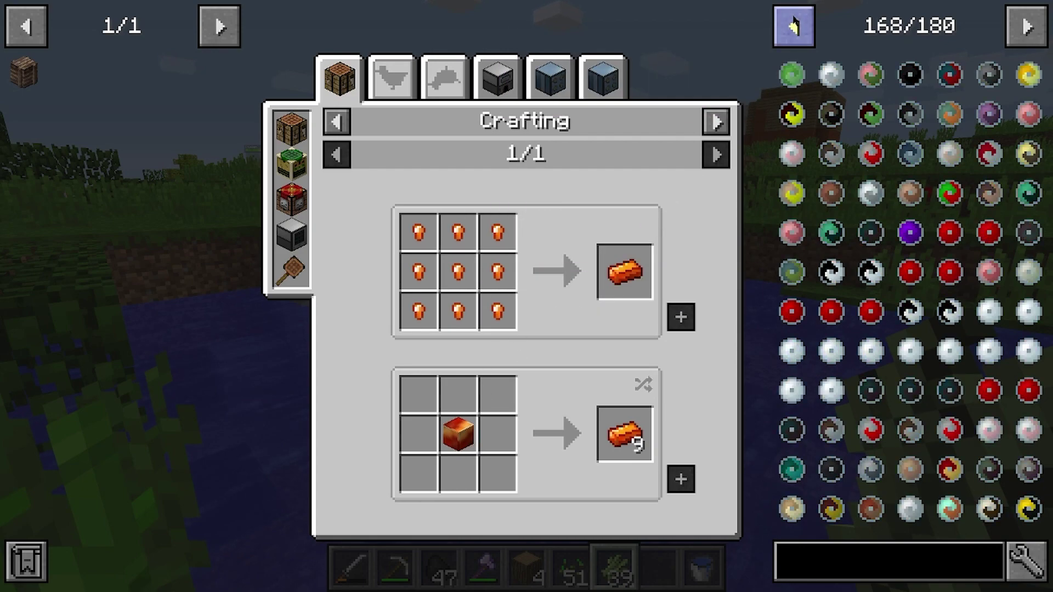
click(780, 28)
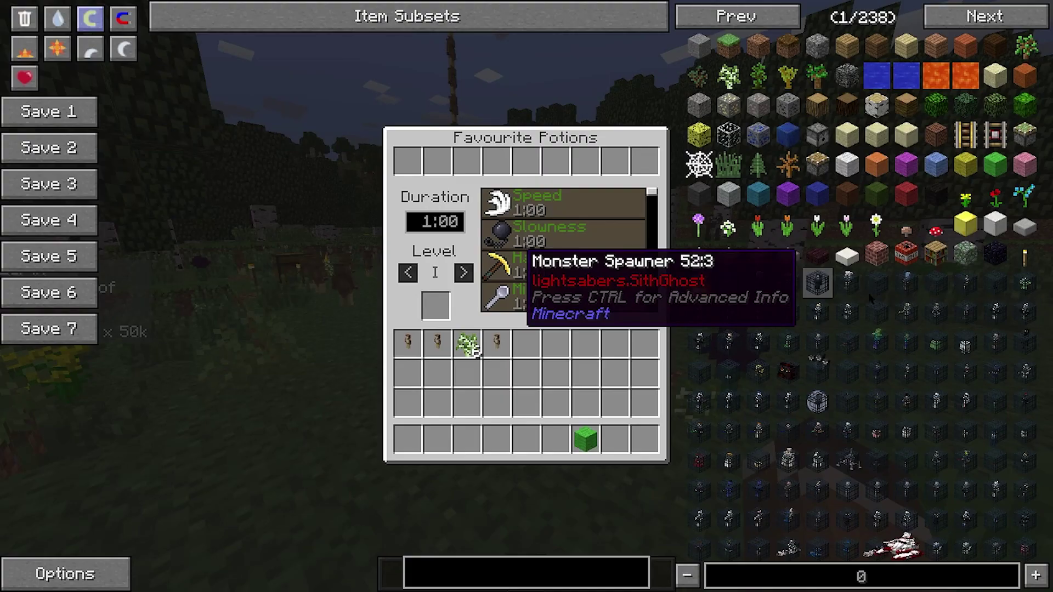
Page the NEI item list back to the Star Wars items and spawn a Bounty Hunter Helmet.
click(772, 25)
click(772, 25)
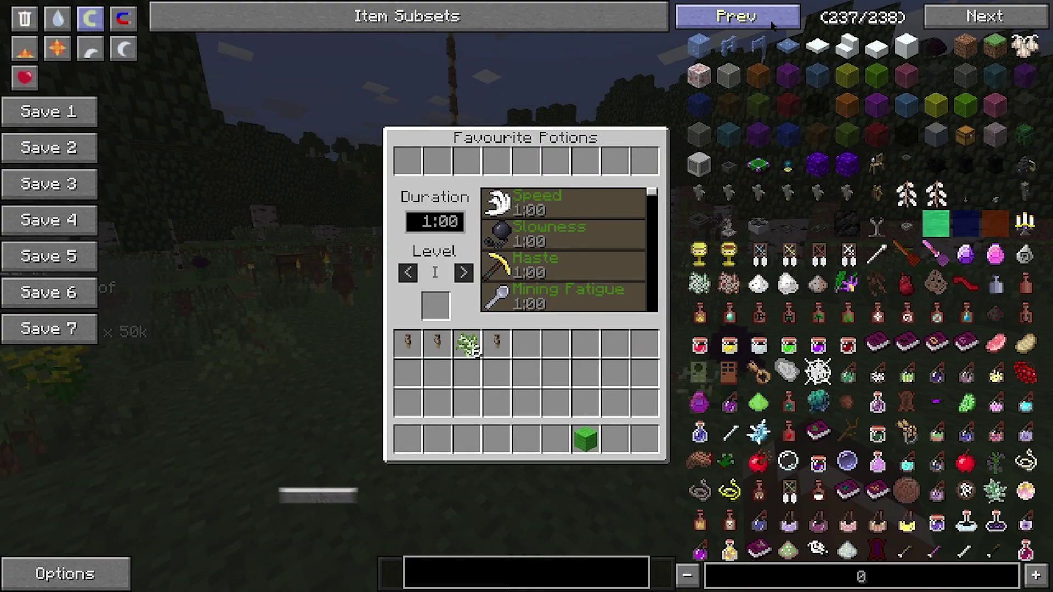
click(772, 25)
click(772, 25)
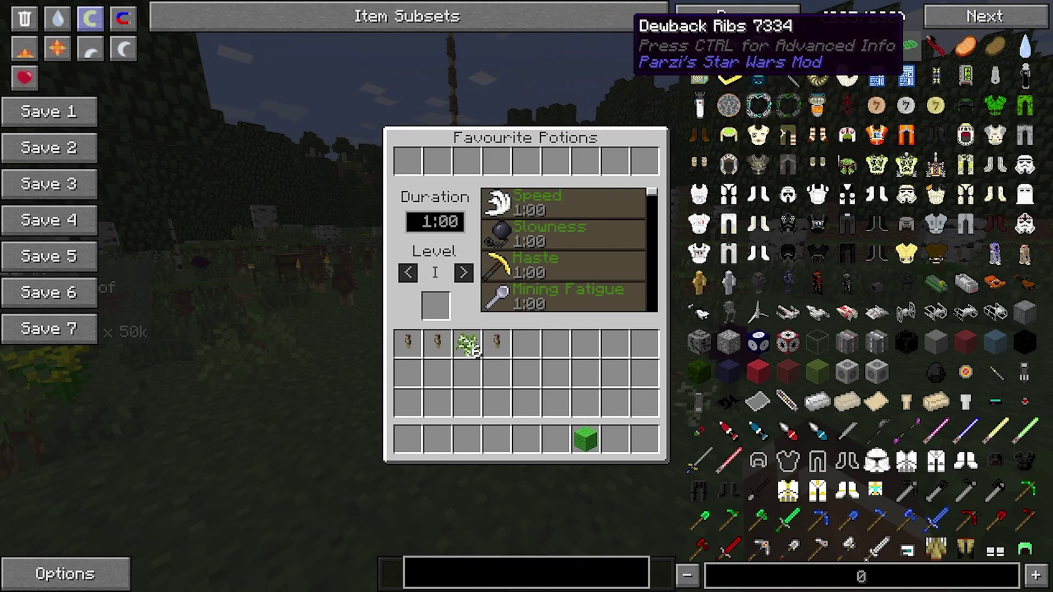
click(847, 167)
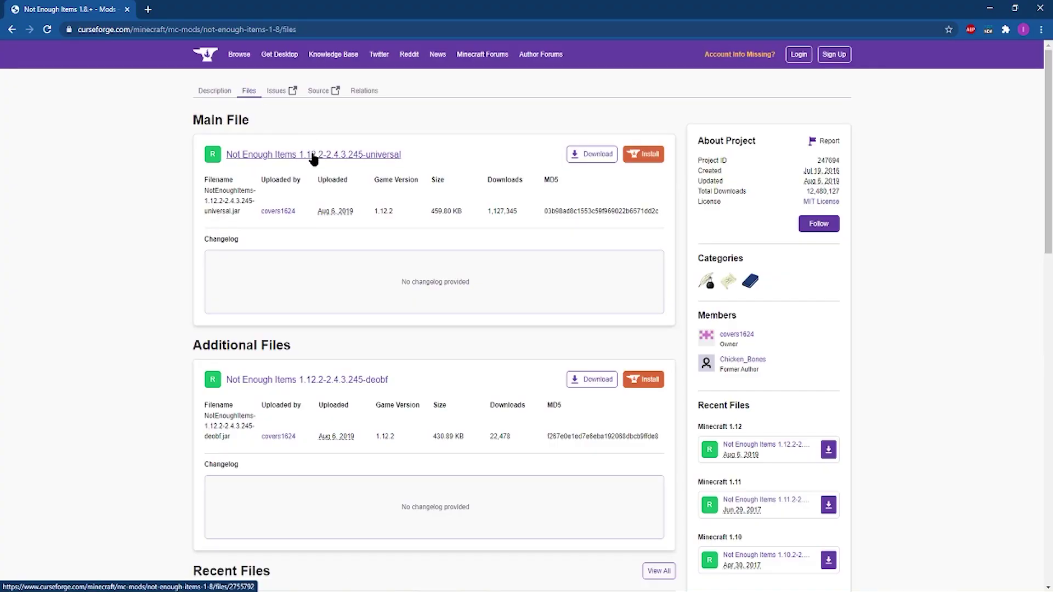
Give yourself a Scout Trooper Helmet from further down the item list.
scroll(353, 224, down, 6)
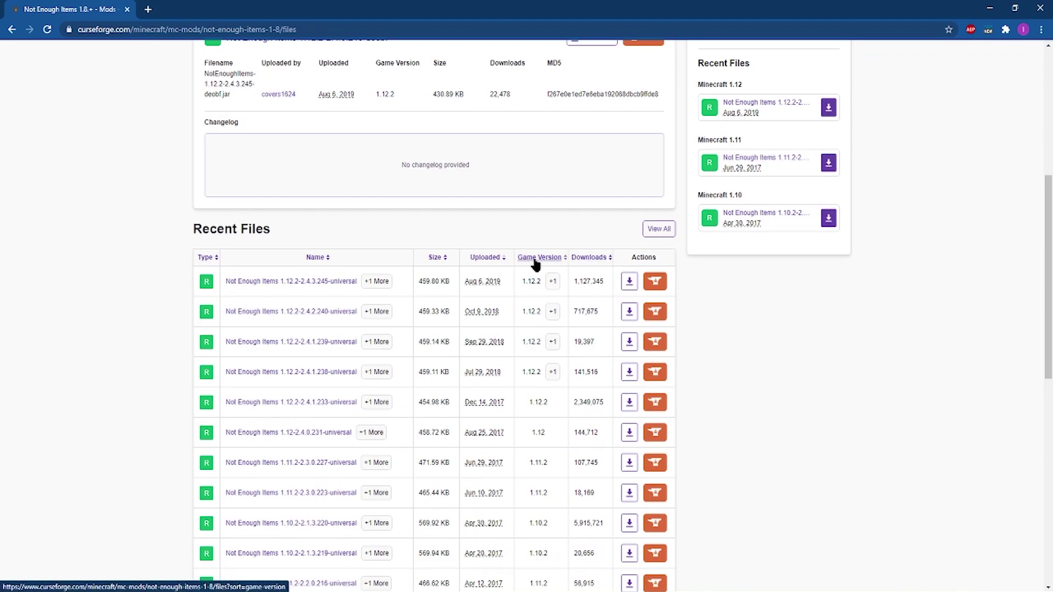
scroll(547, 360, down, 4)
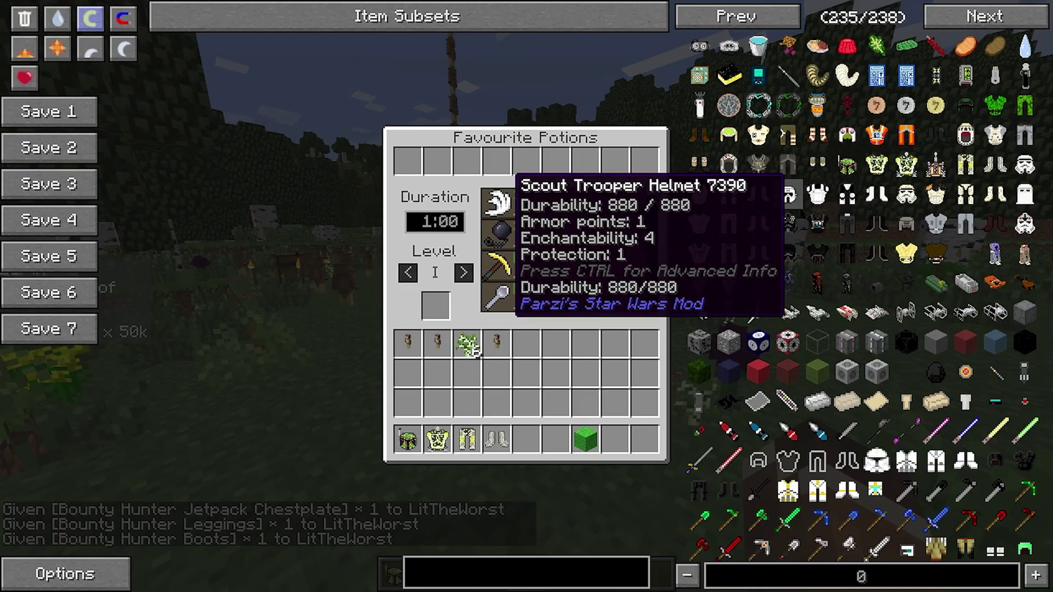
click(790, 189)
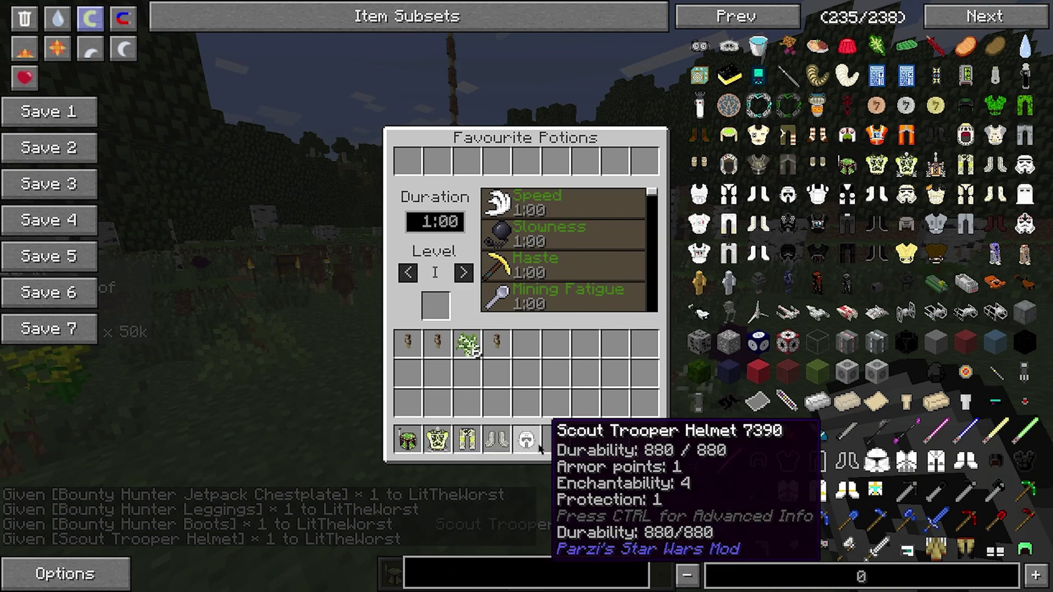
Move the Scout Trooper Helmet into hotbar slot 5.
click(528, 437)
click(555, 374)
shift+click(555, 374)
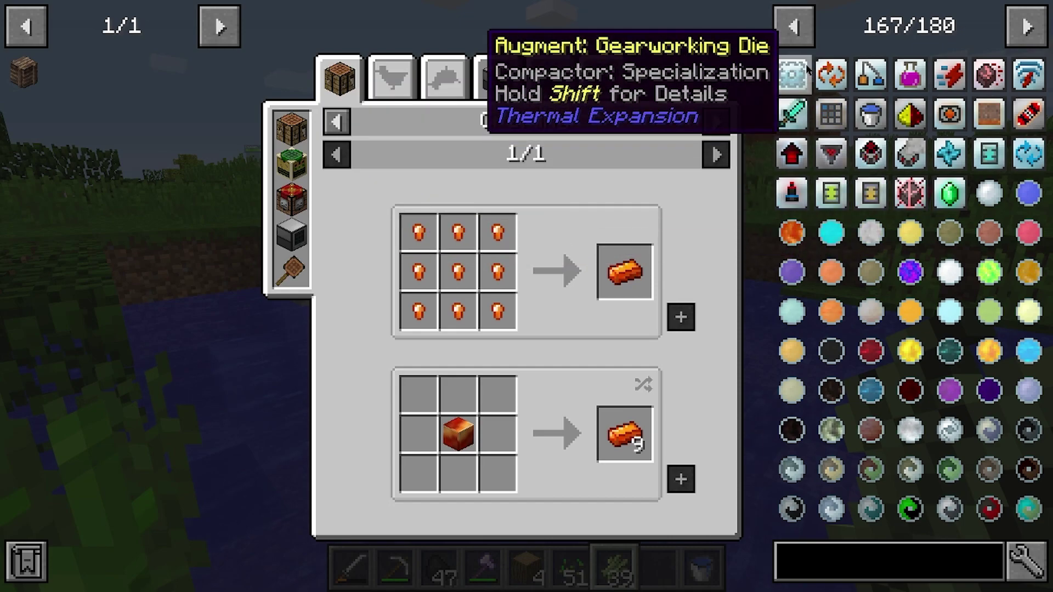
Look up the Satchel (Basic) crafting recipe and the recipe for its Tin Ingot.
scroll(877, 165, up, 1)
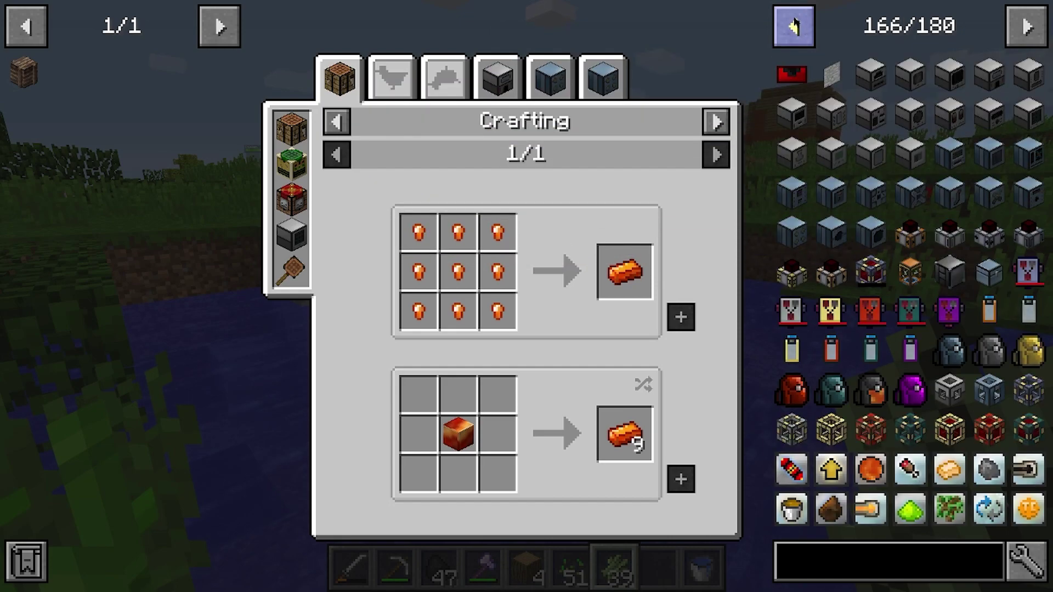
click(944, 353)
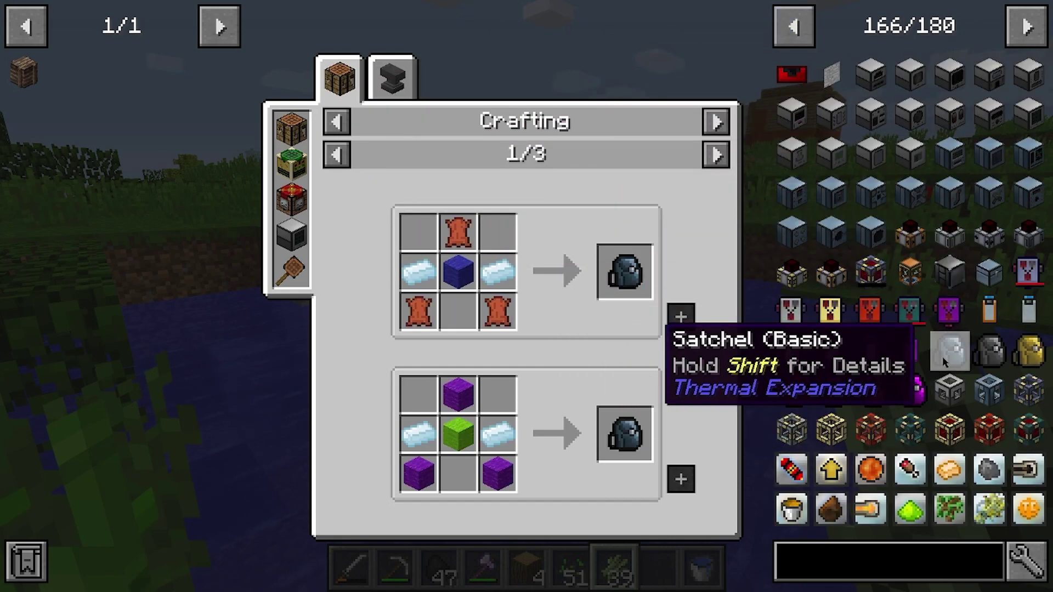
click(497, 270)
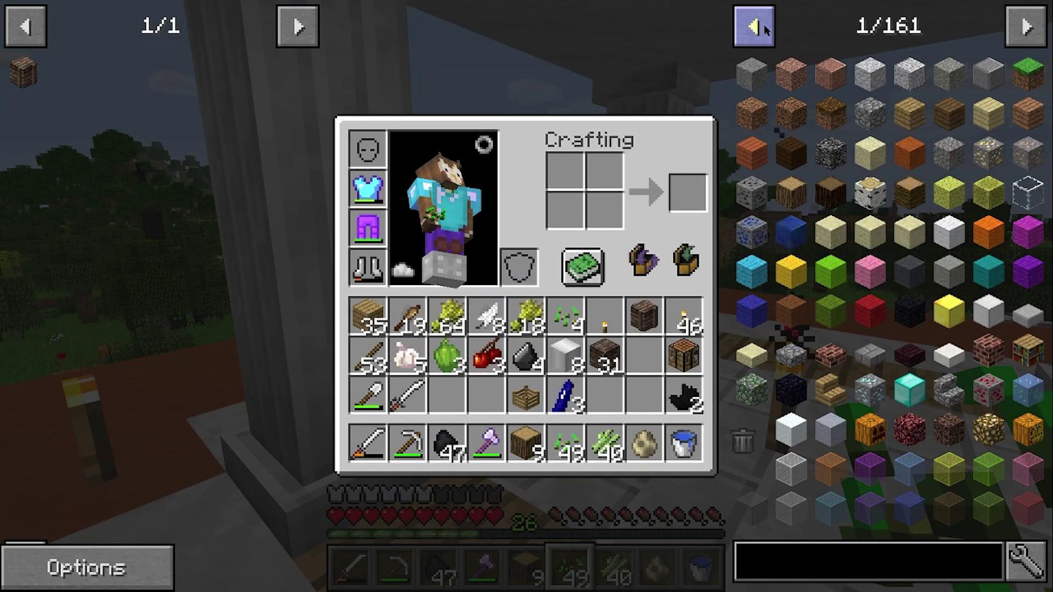
Browse NEI's Inventory settings, including Cheat Mode and Search Mode, twice, returning to the inventory each time.
click(110, 569)
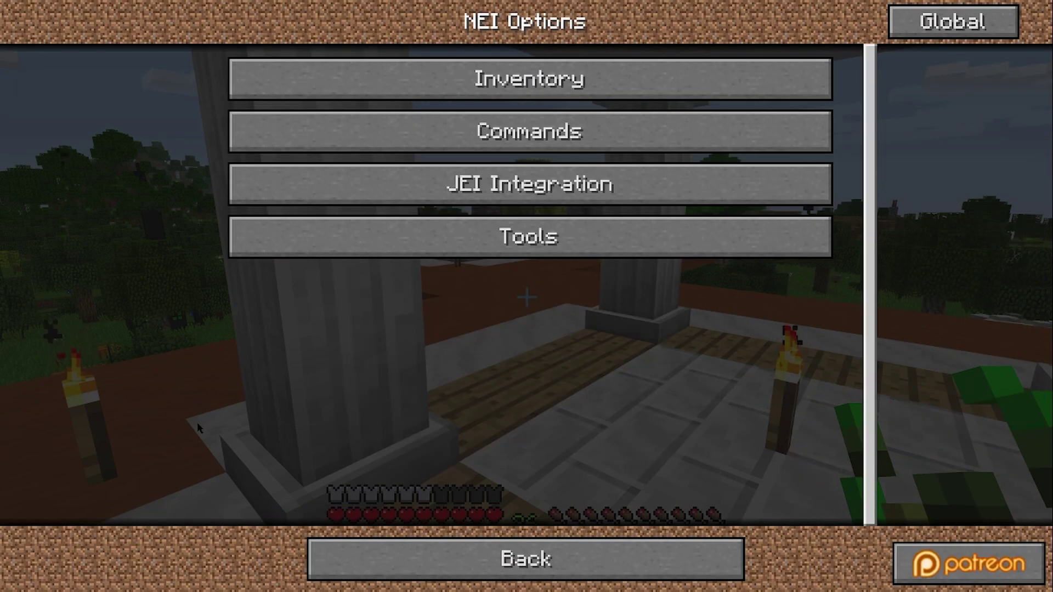
click(576, 93)
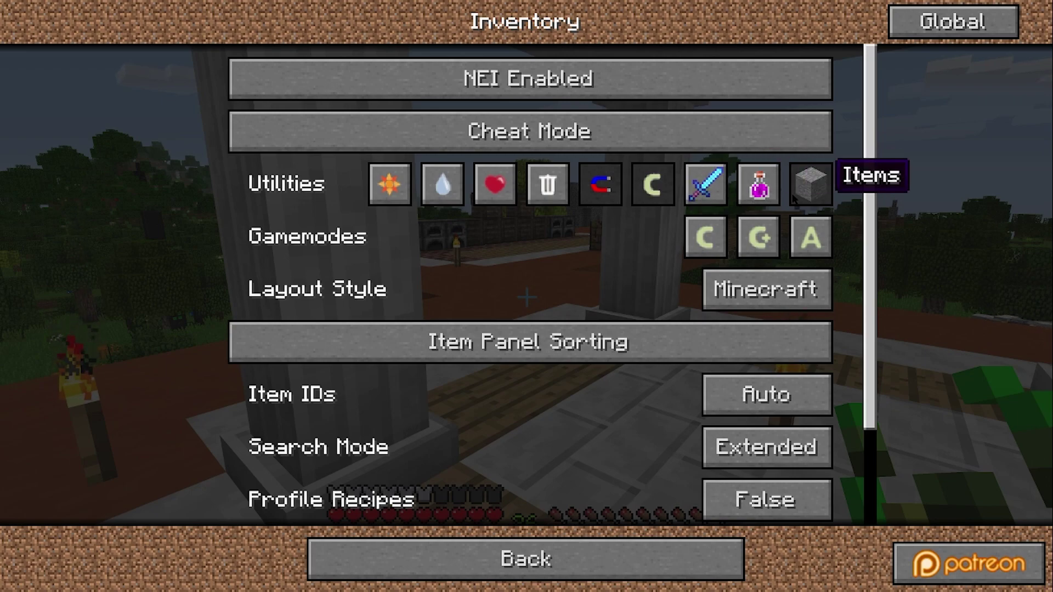
scroll(604, 534, down, 3)
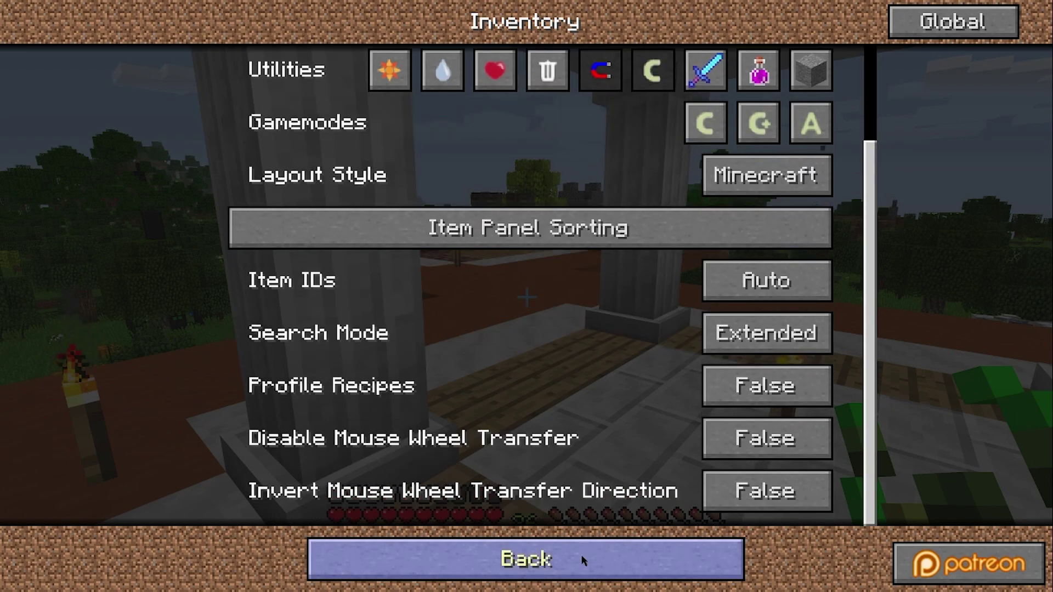
click(580, 554)
click(581, 548)
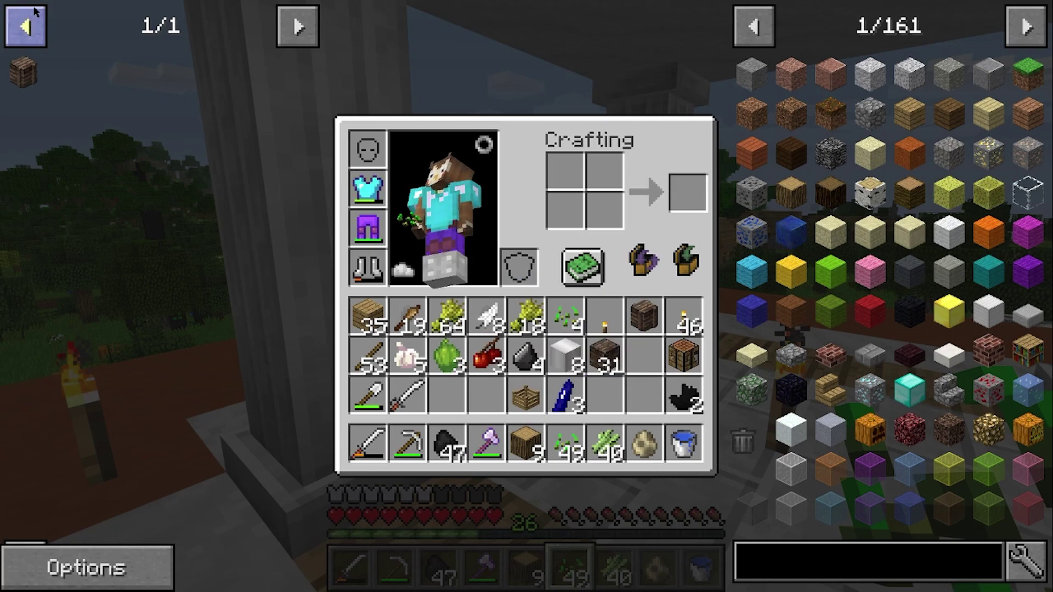
click(87, 567)
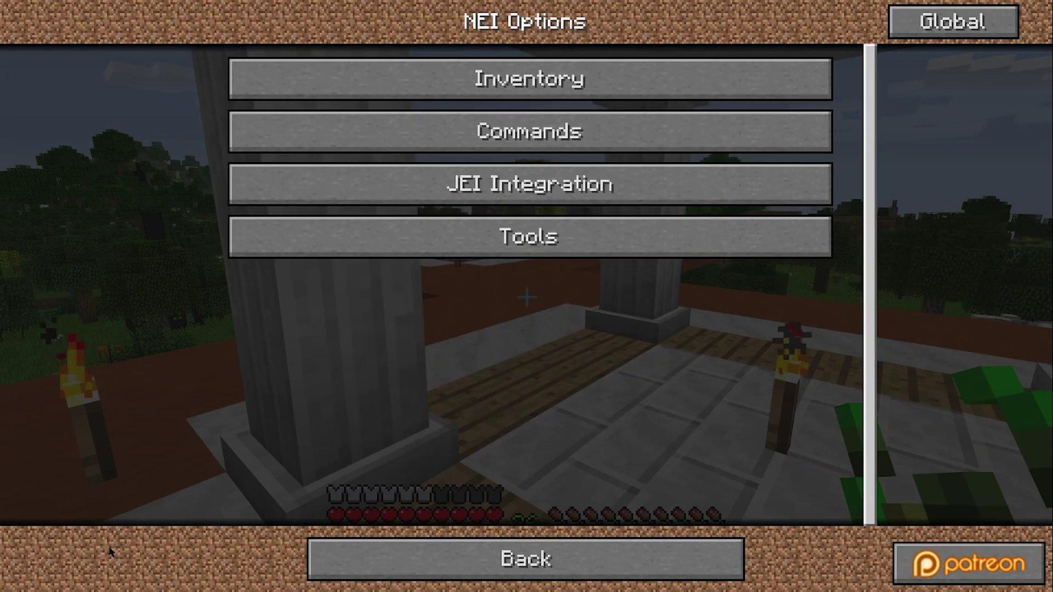
click(553, 97)
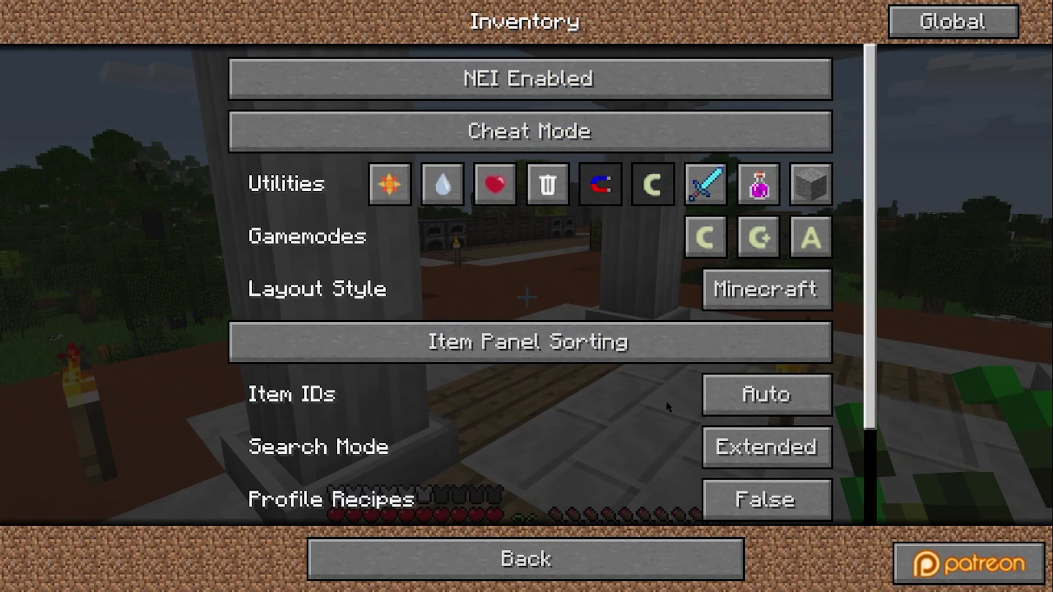
scroll(665, 405, down, 2)
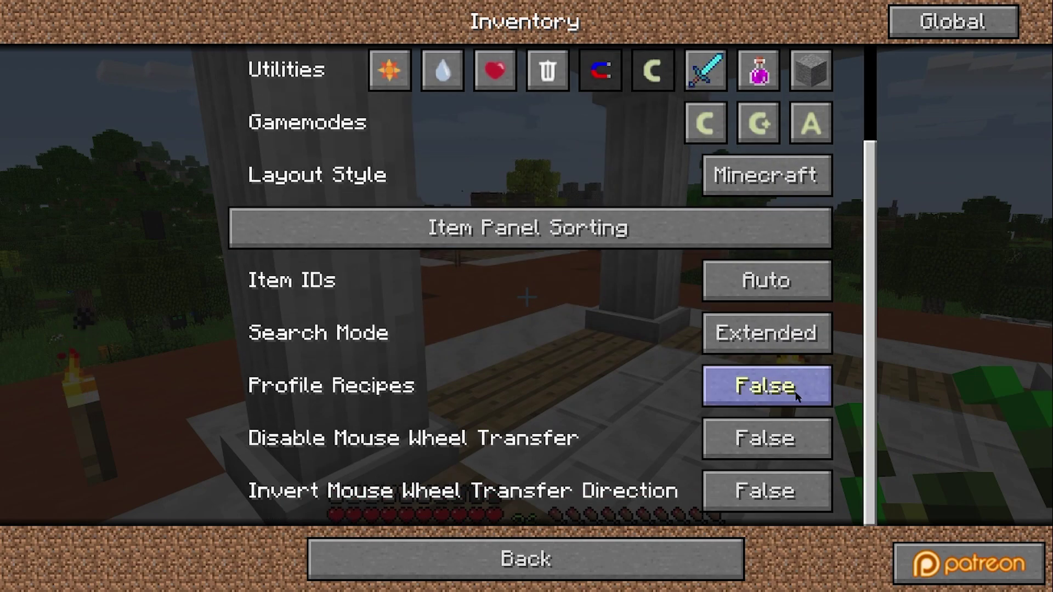
click(664, 573)
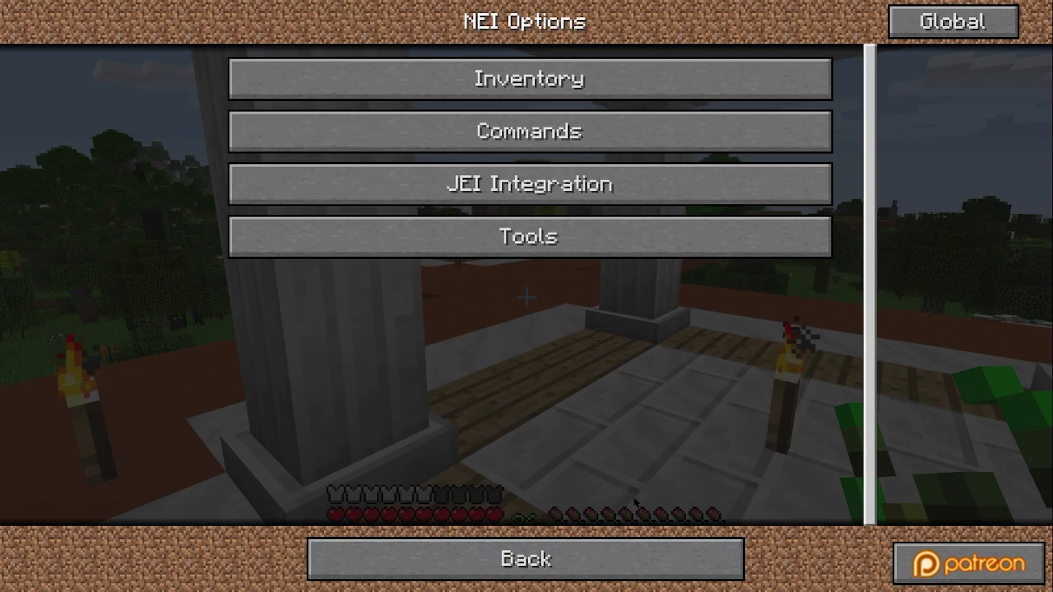
click(608, 543)
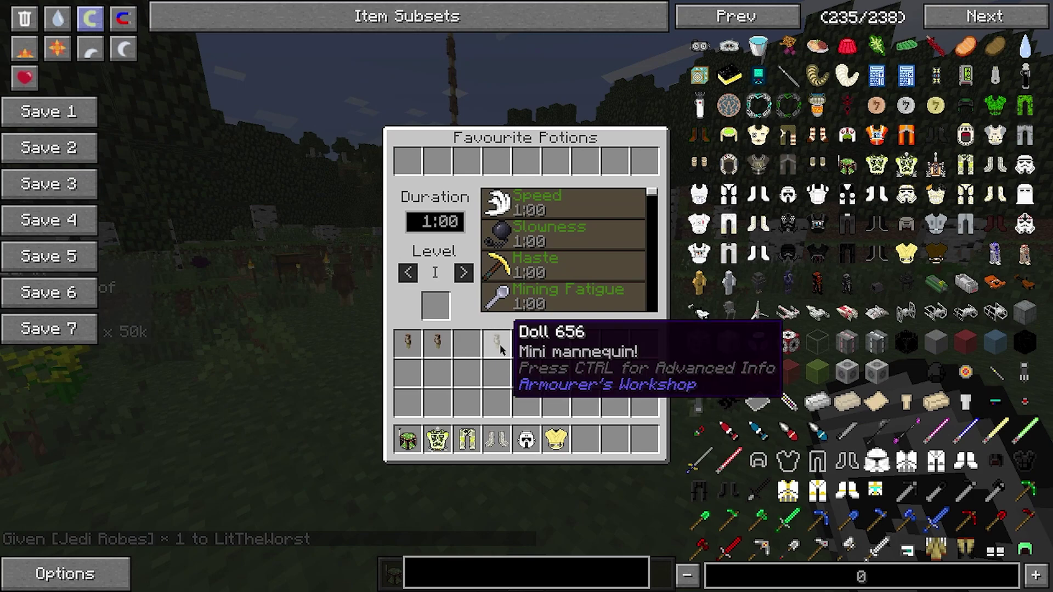
Delete the three dolls by dropping each onto the NEI item panel.
click(496, 343)
click(817, 283)
click(408, 343)
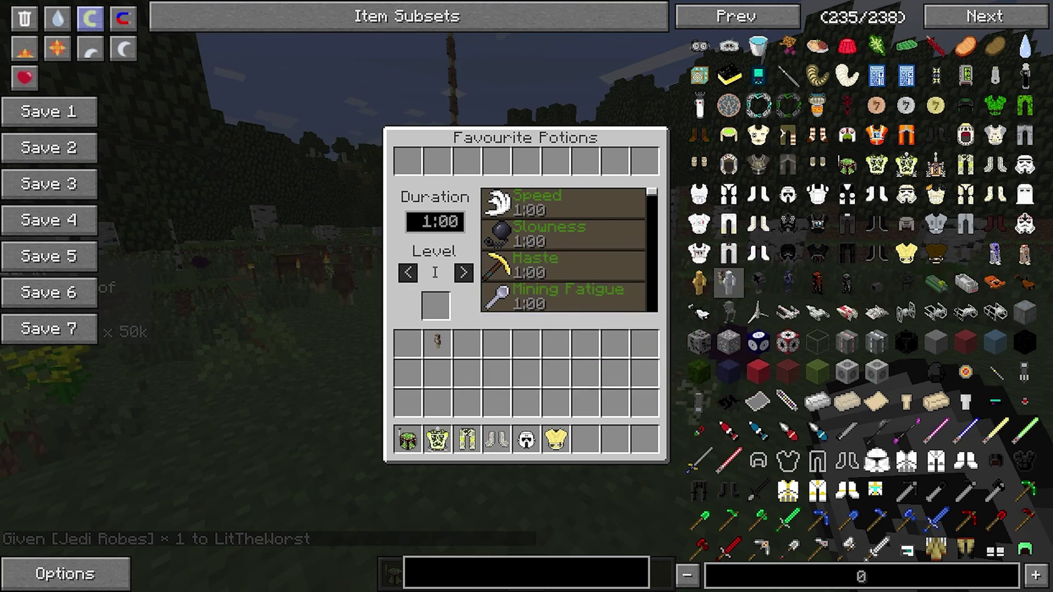
click(729, 283)
click(437, 341)
click(839, 225)
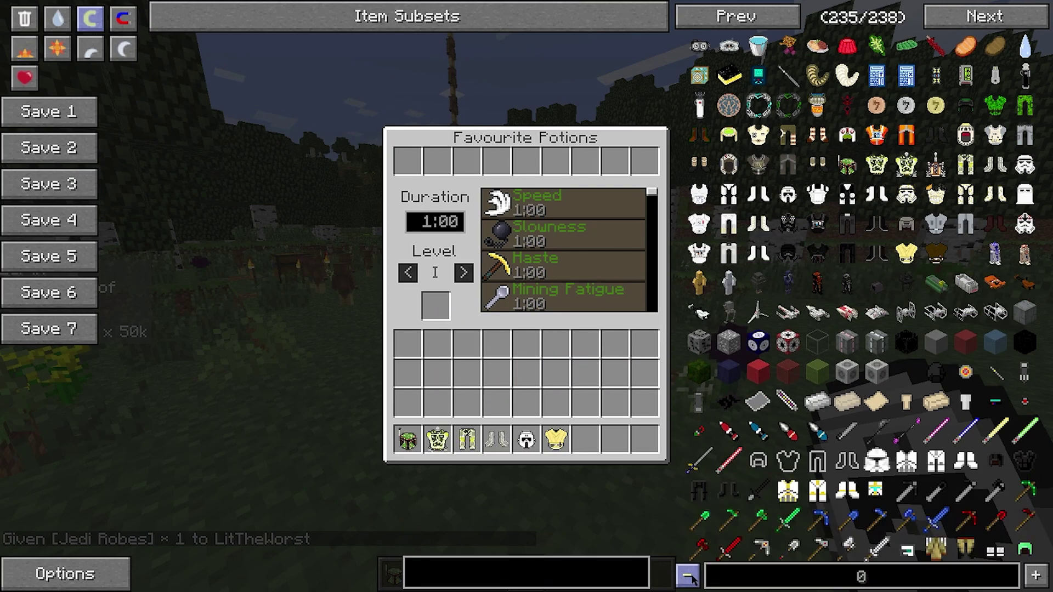
Raise the spawn quantity and give yourself the Bounty Hunter Jetpack Chestplate.
click(1036, 576)
click(1035, 576)
click(1035, 575)
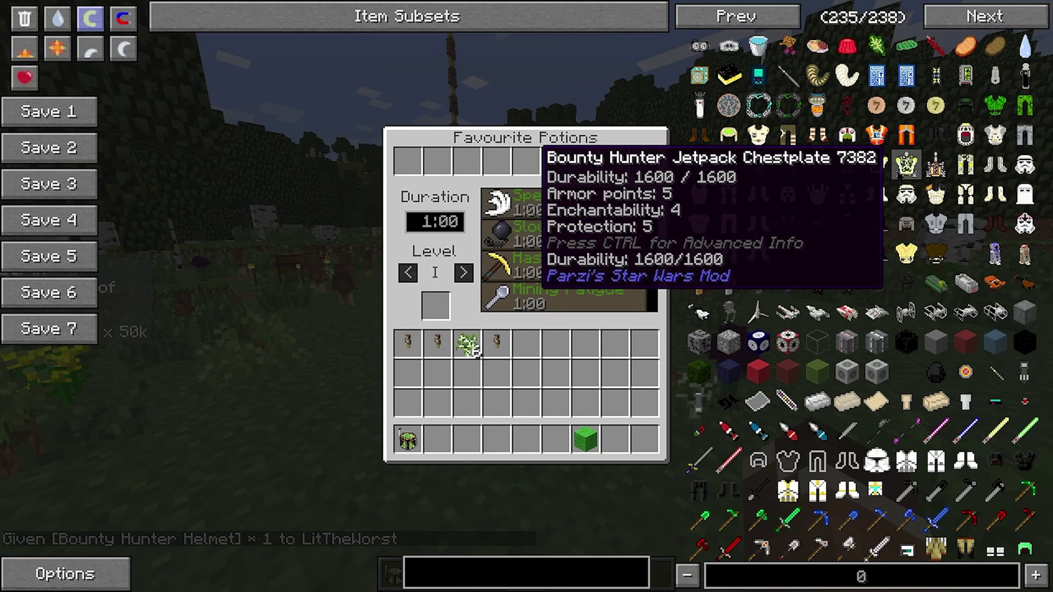
click(908, 165)
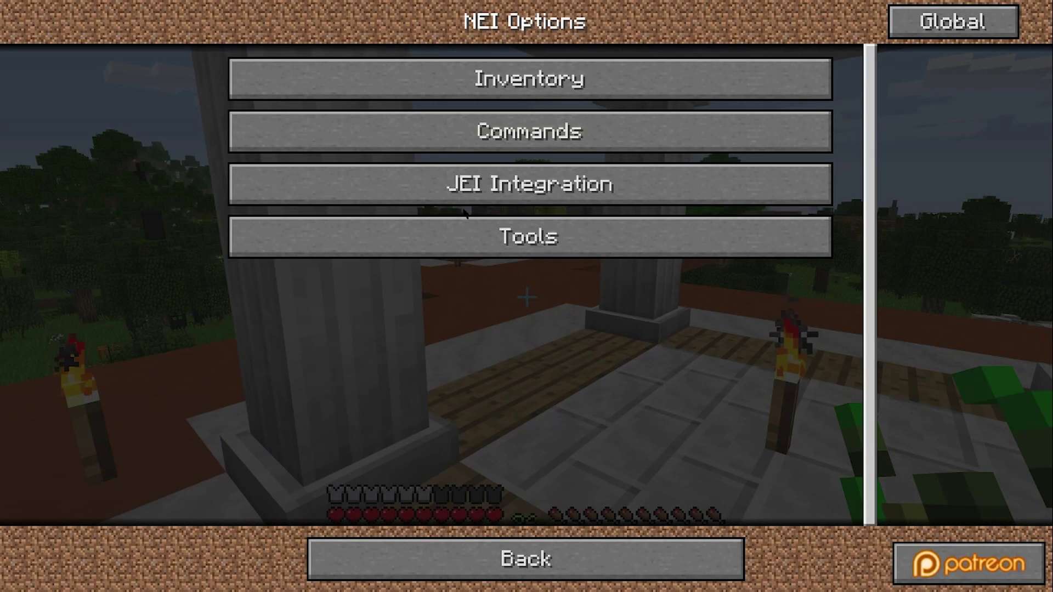
Scroll through NEI's Inventory settings, then back out of NEI Options to the inventory.
click(467, 80)
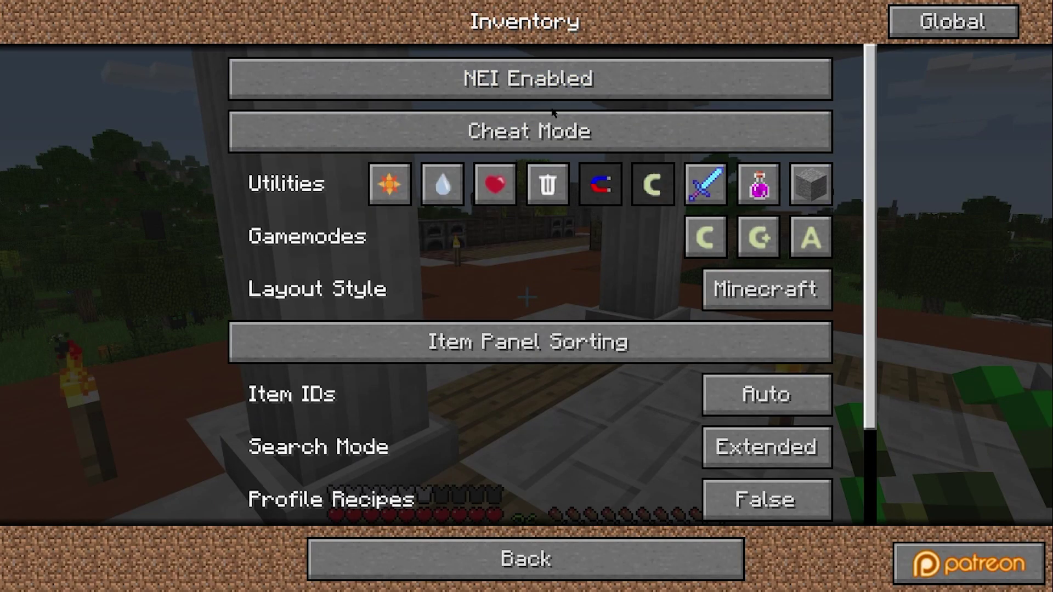
scroll(567, 494, down, 2)
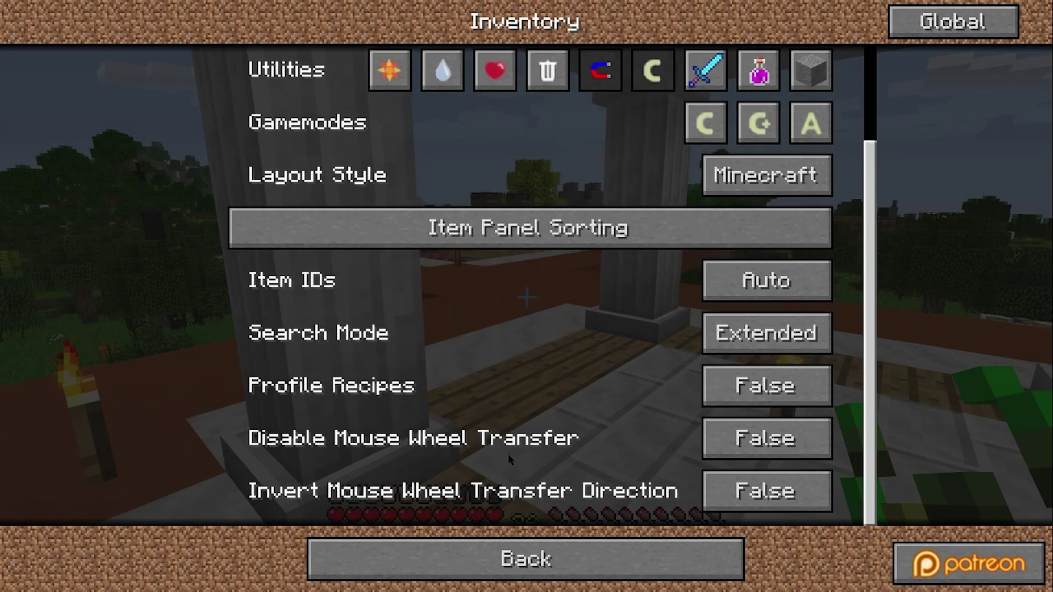
click(663, 568)
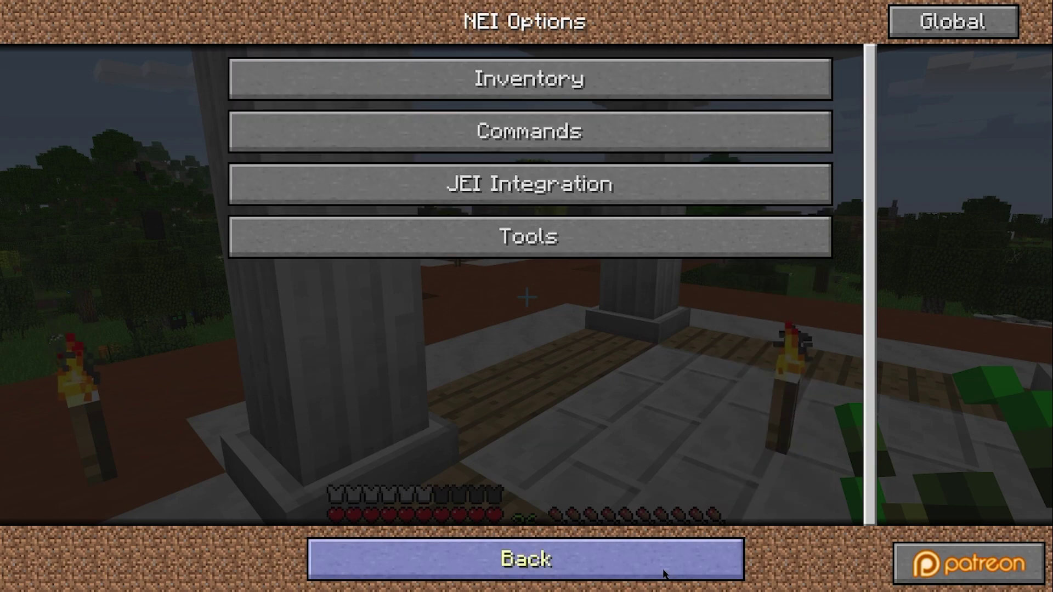
click(602, 546)
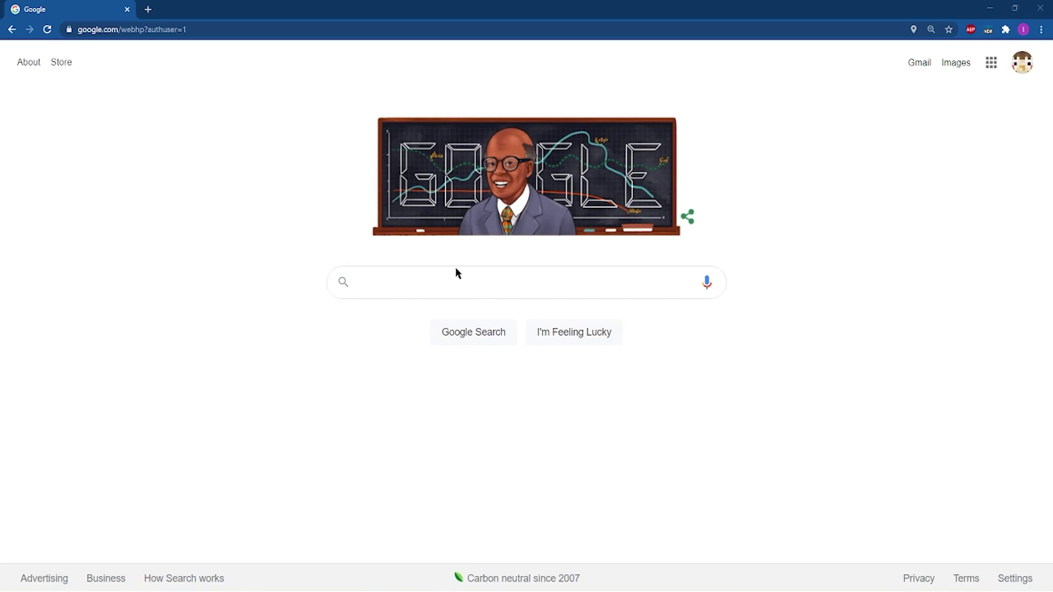
Google 'not enough items' and open the Not Enough Items 1.8.+ and NotEnoughItems CurseForge pages in new tabs.
text(not enou)
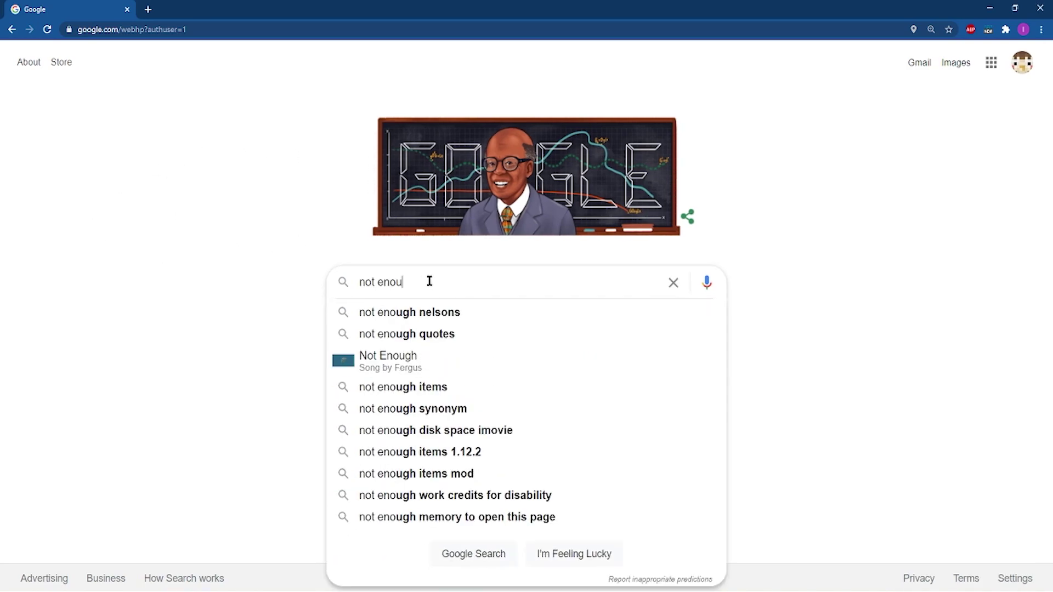
text(gh ite,s)
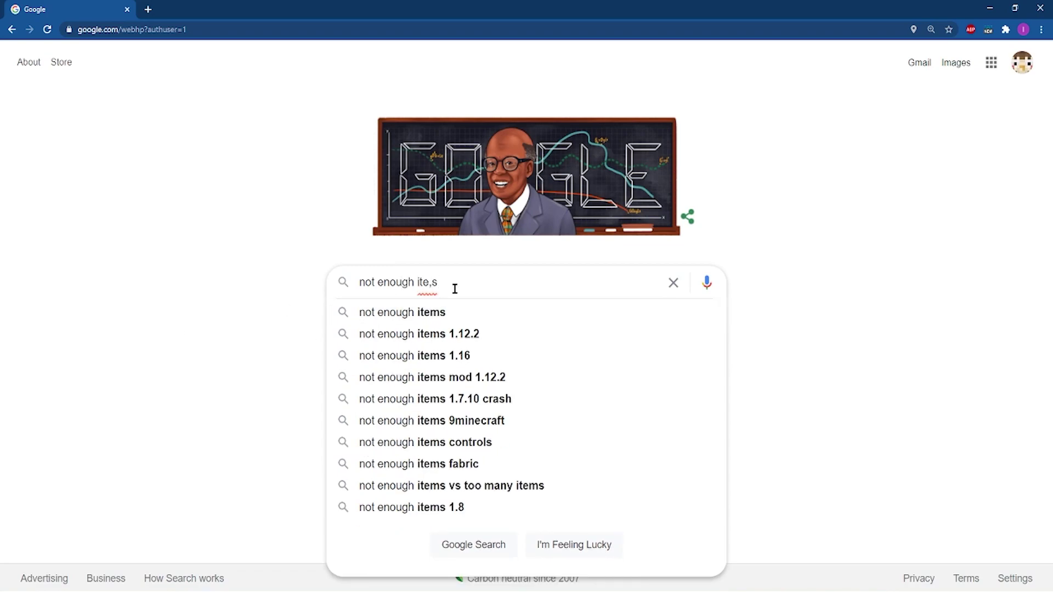
click(417, 312)
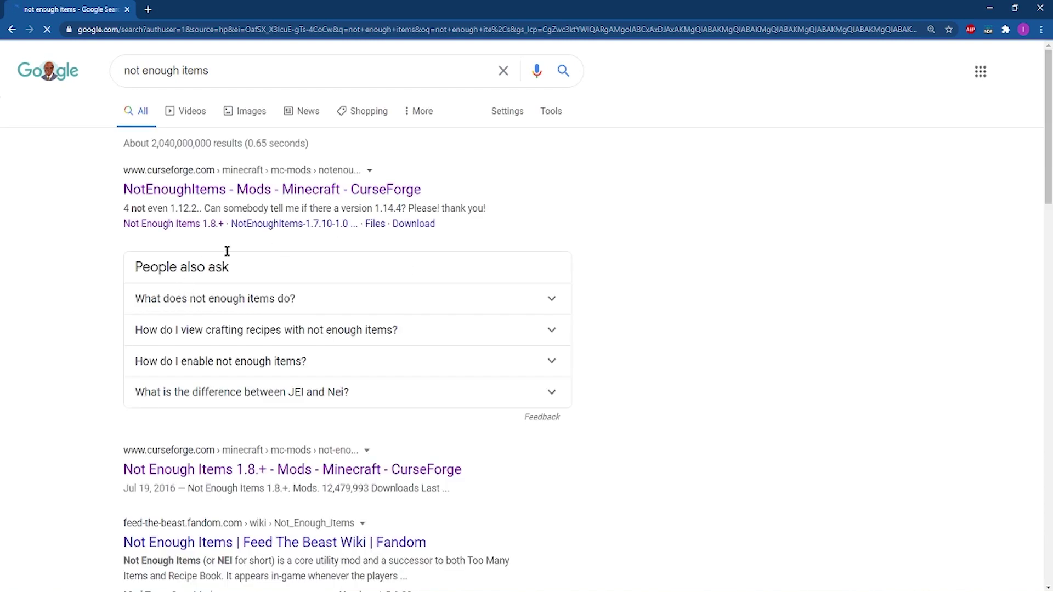
right_click(350, 481)
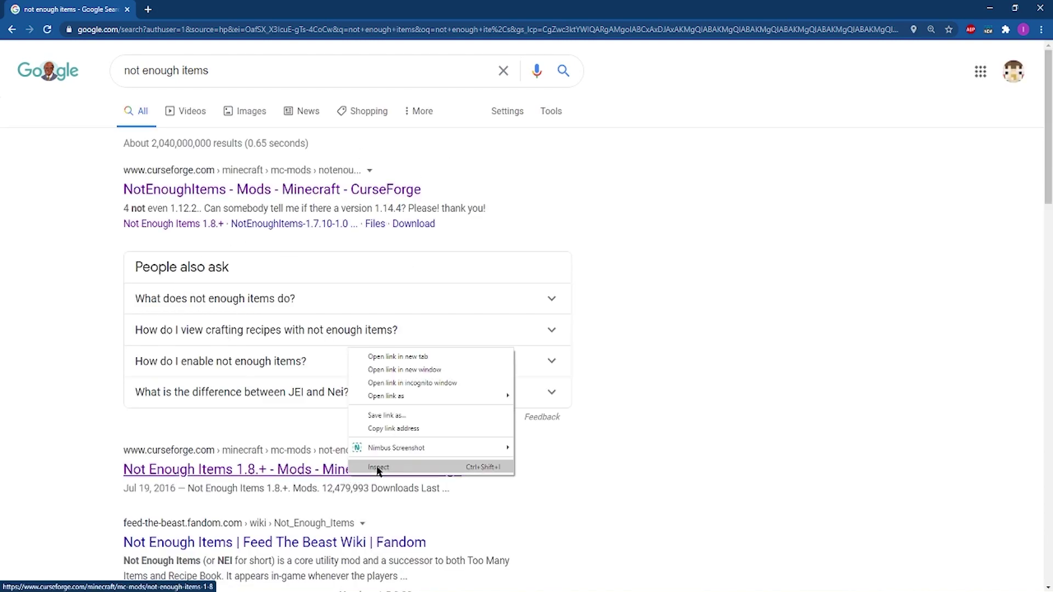
click(482, 356)
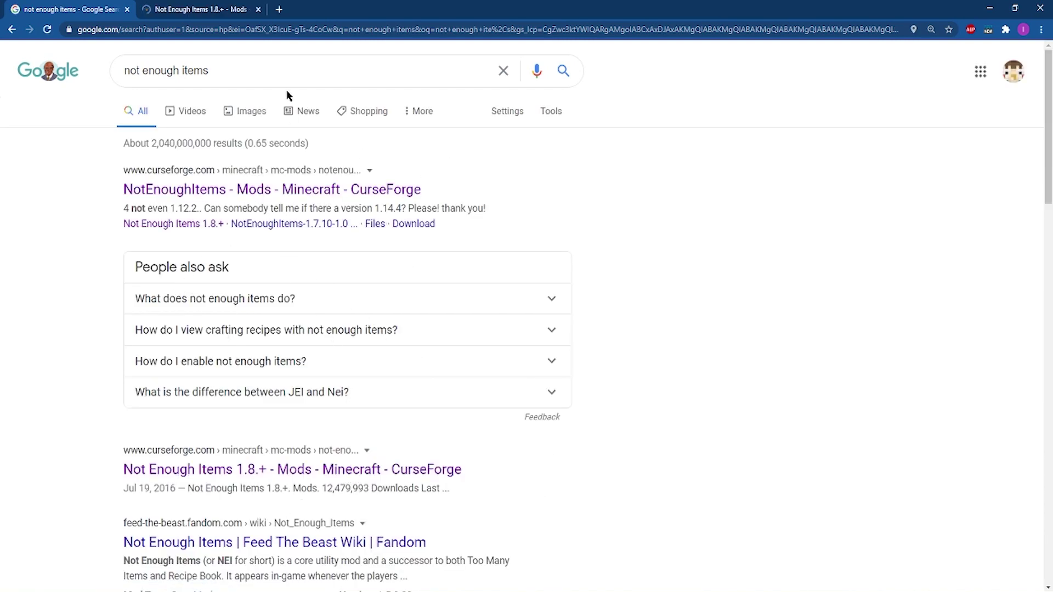
right_click(306, 196)
click(336, 201)
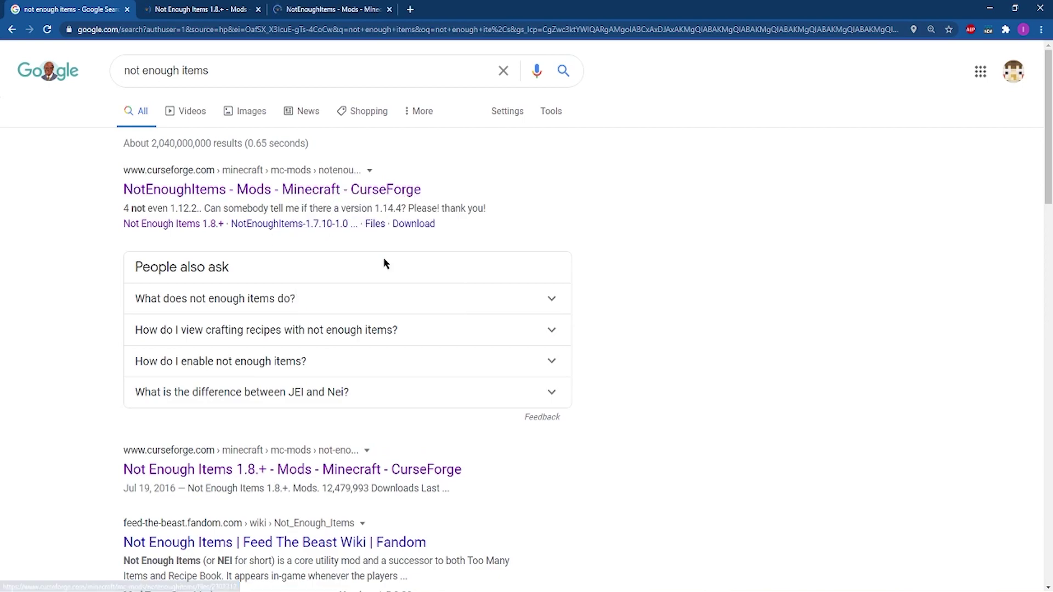
Show the Not Enough Items 1.8+ Files list sorted by game version and inspect the 1.9.4 rows.
click(177, 5)
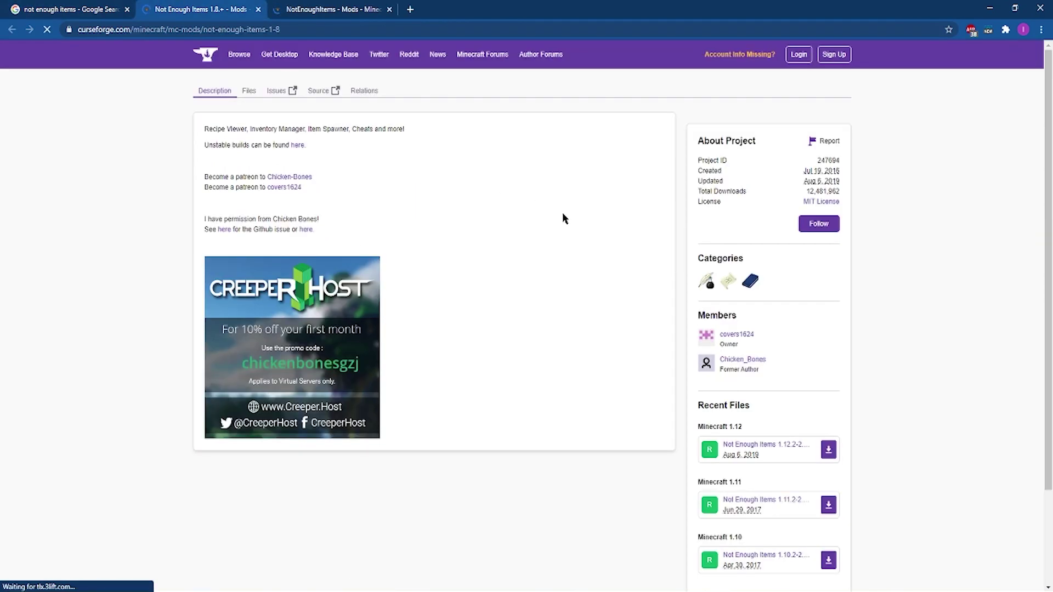
click(249, 92)
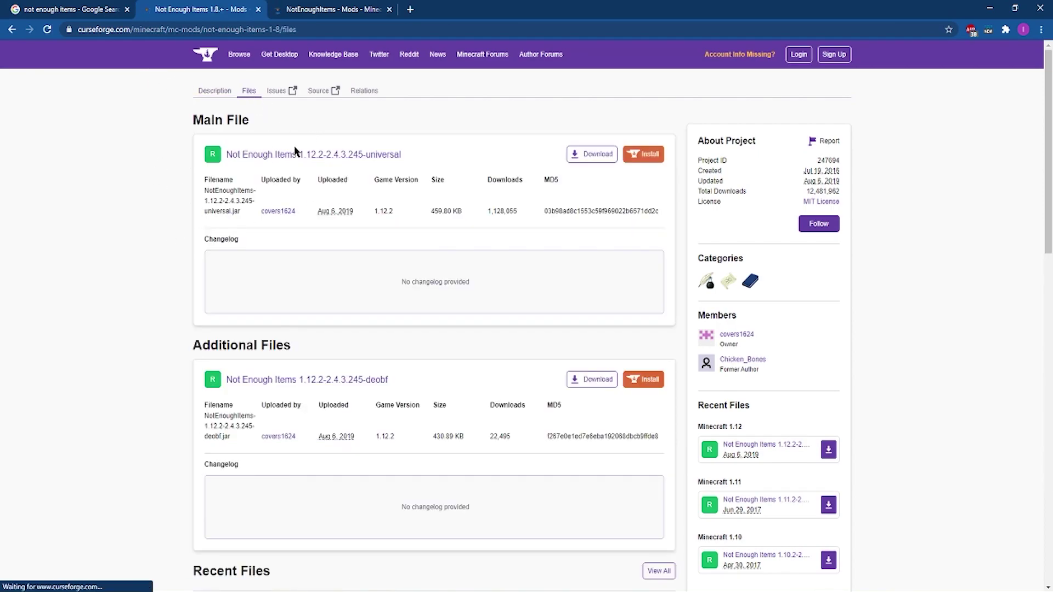
scroll(296, 148, down, 6)
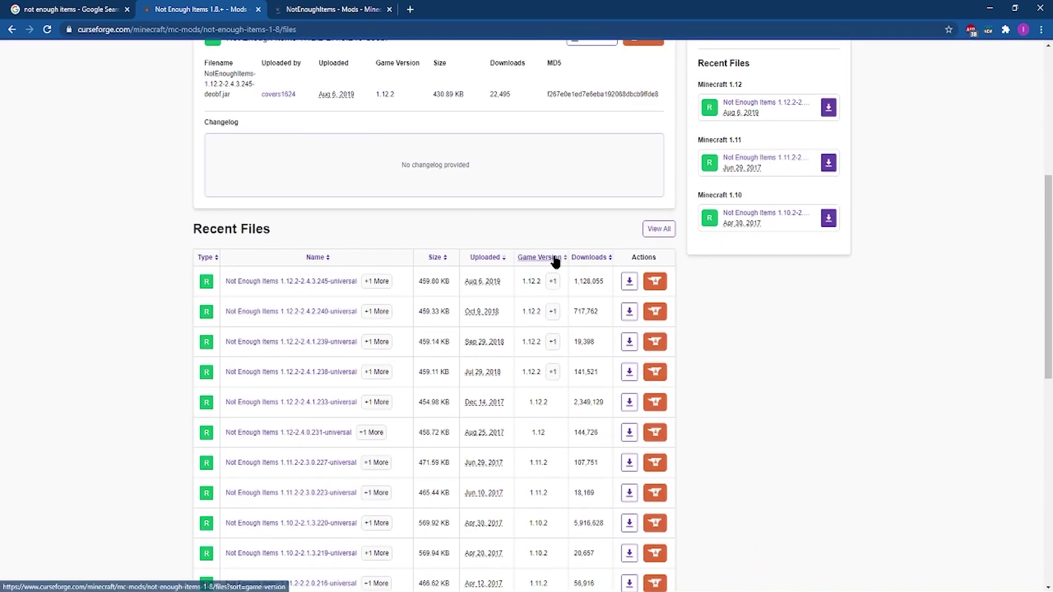
click(554, 261)
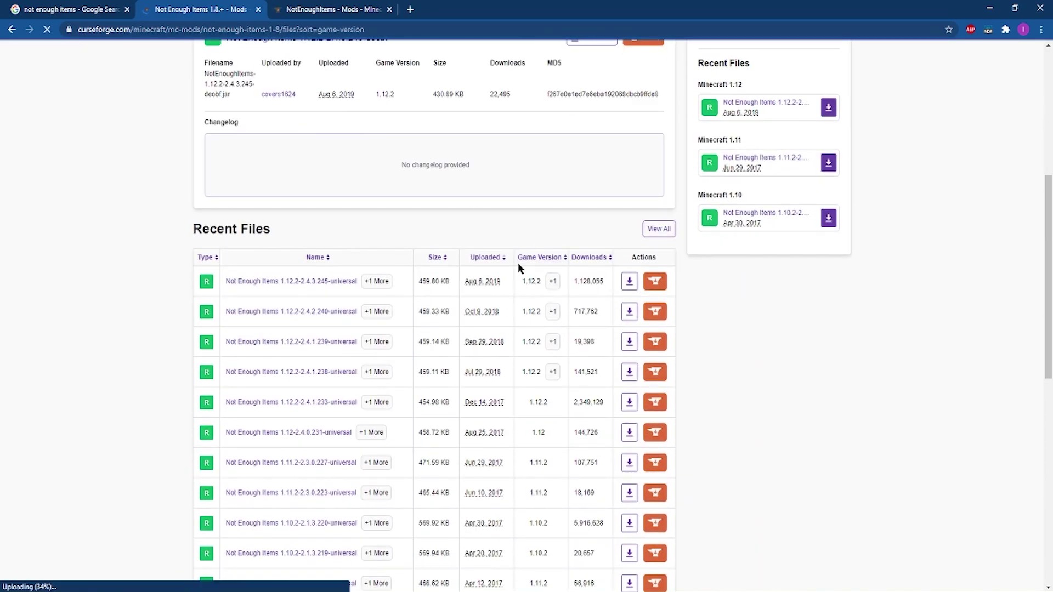
scroll(568, 295, down, 6)
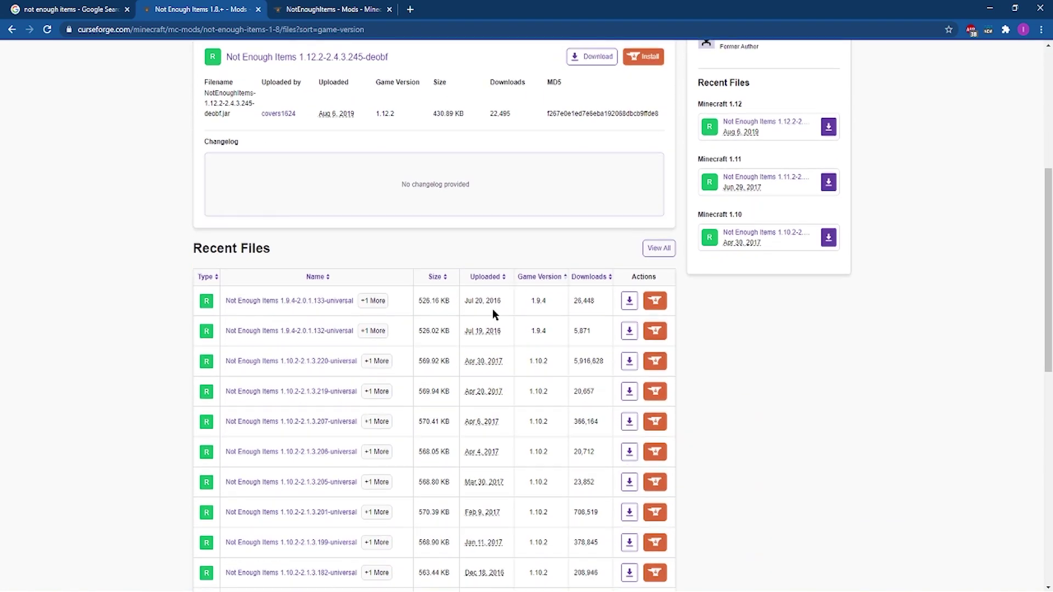
drag(550, 281, 563, 465)
click(561, 466)
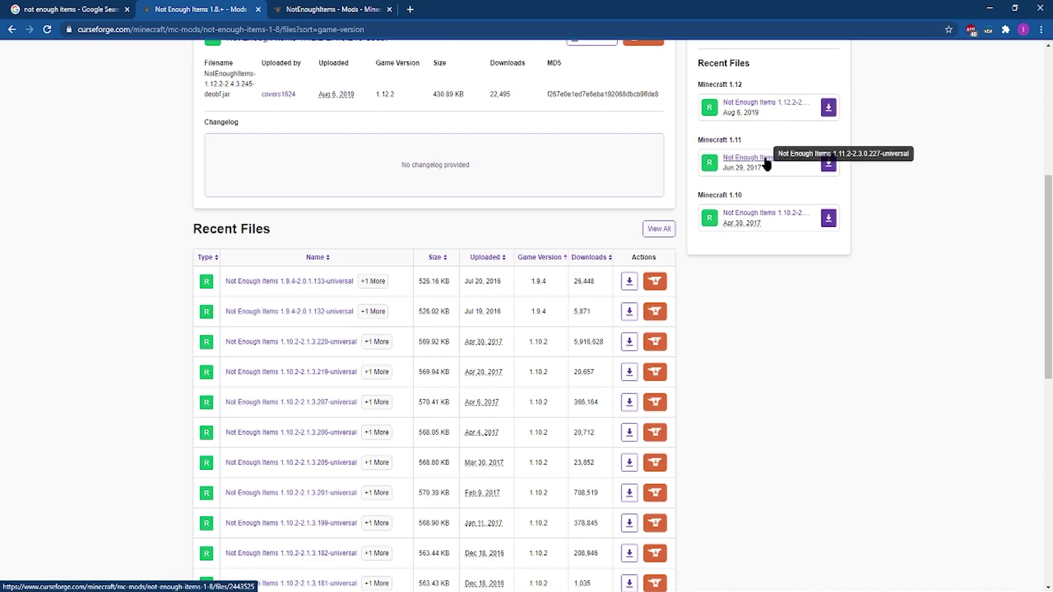
Check the NotEnoughItems project's file list, then return to the Not Enough Items 1.8+ listing.
key(ctrl+Tab)
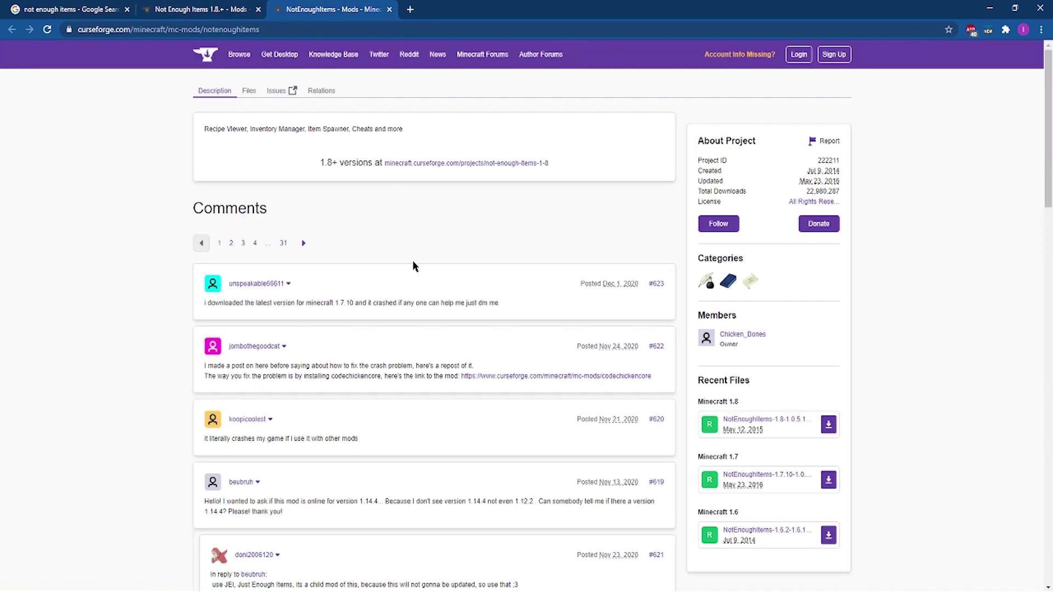
click(248, 91)
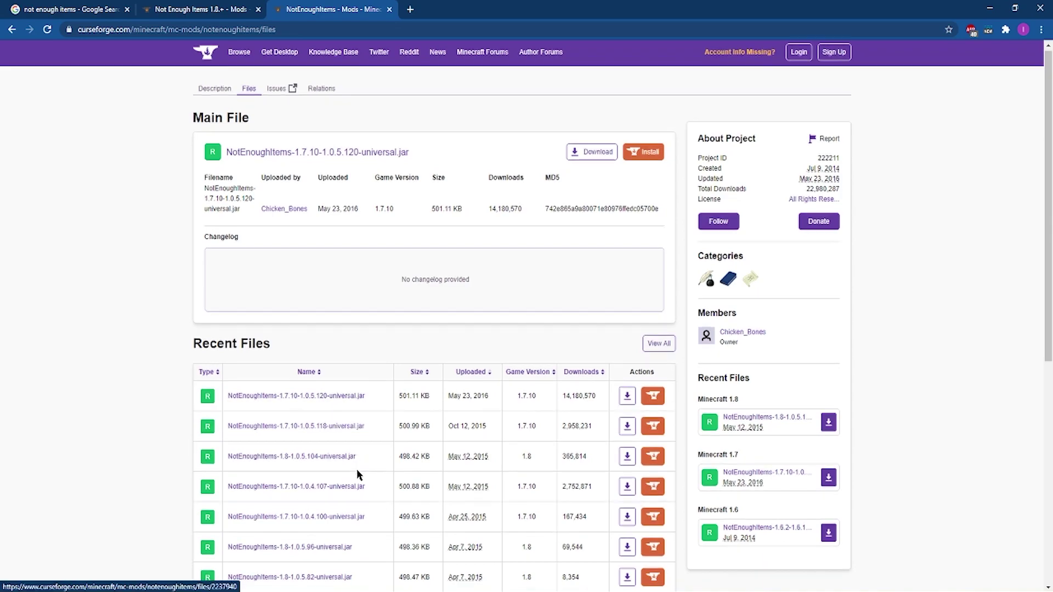
scroll(357, 469, down, 4)
scroll(480, 240, up, 4)
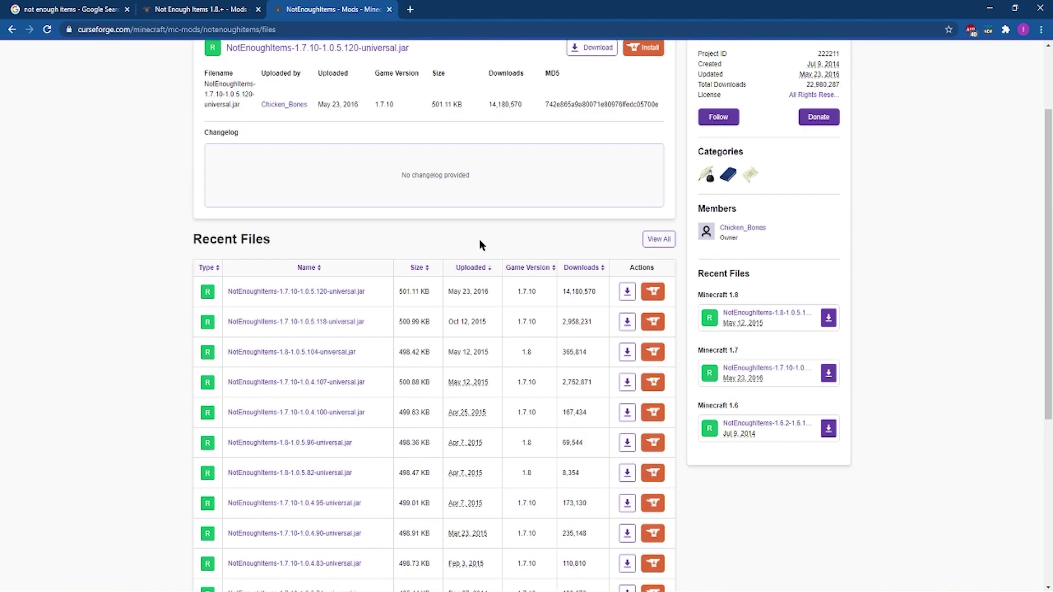
click(215, 5)
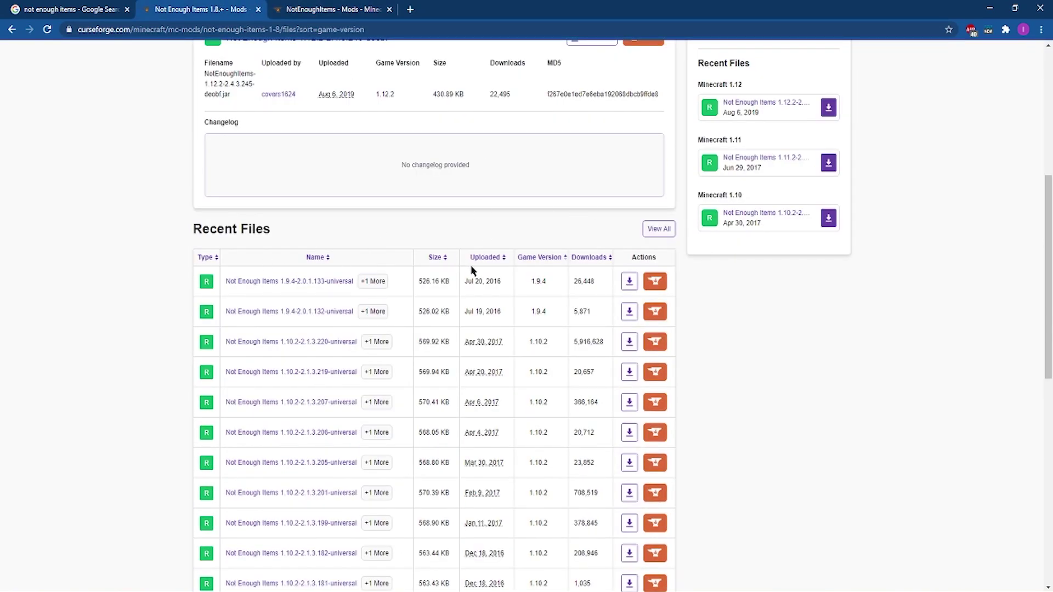
scroll(585, 222, up, 3)
Download the Minecraft 1.12 Not Enough Items jar, keep it despite the warning, and return to Files.
click(828, 279)
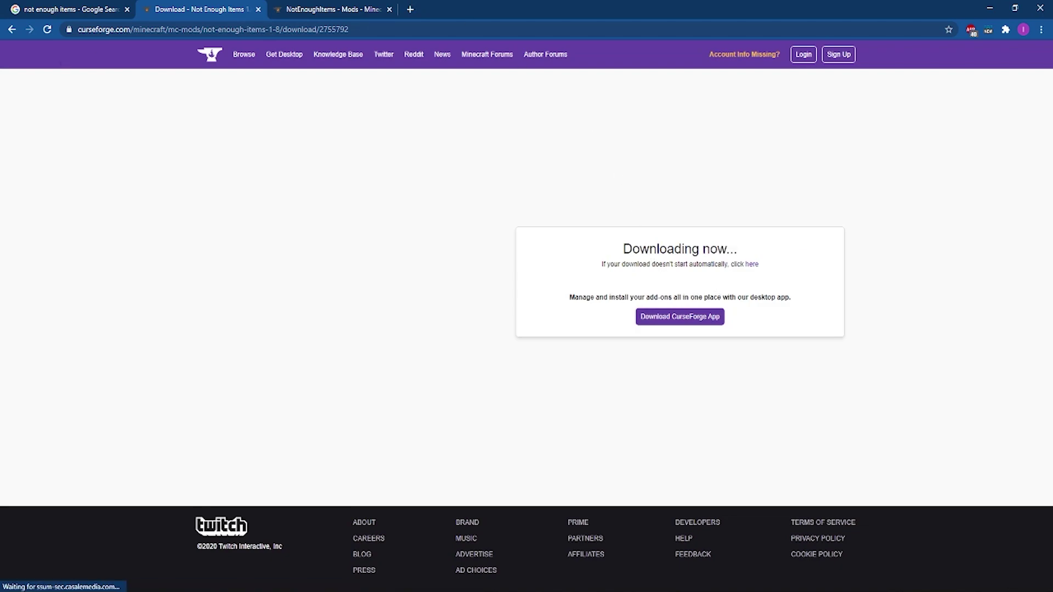
click(12, 29)
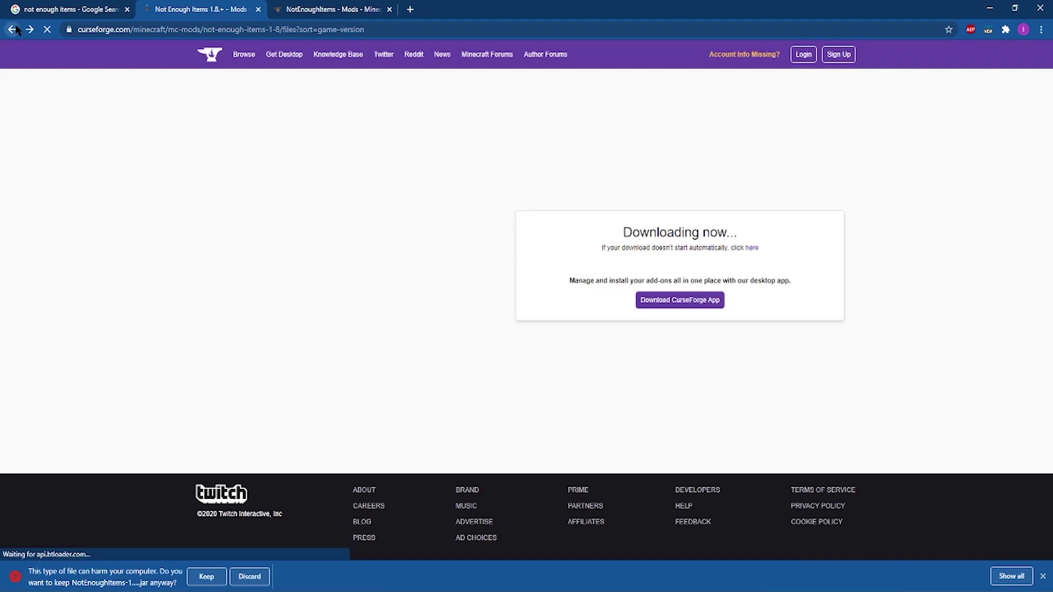
click(206, 577)
scroll(308, 325, up, 4)
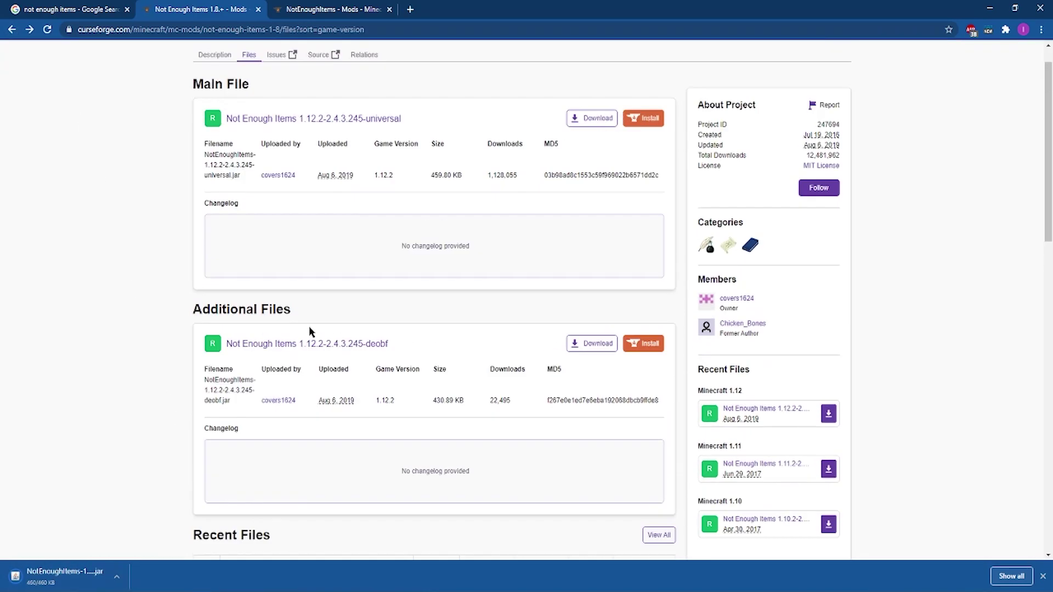
Open the CodeChicken Lib and Just Enough Items dependencies in new tabs, and copy the NEI jar into the nei folder.
click(355, 93)
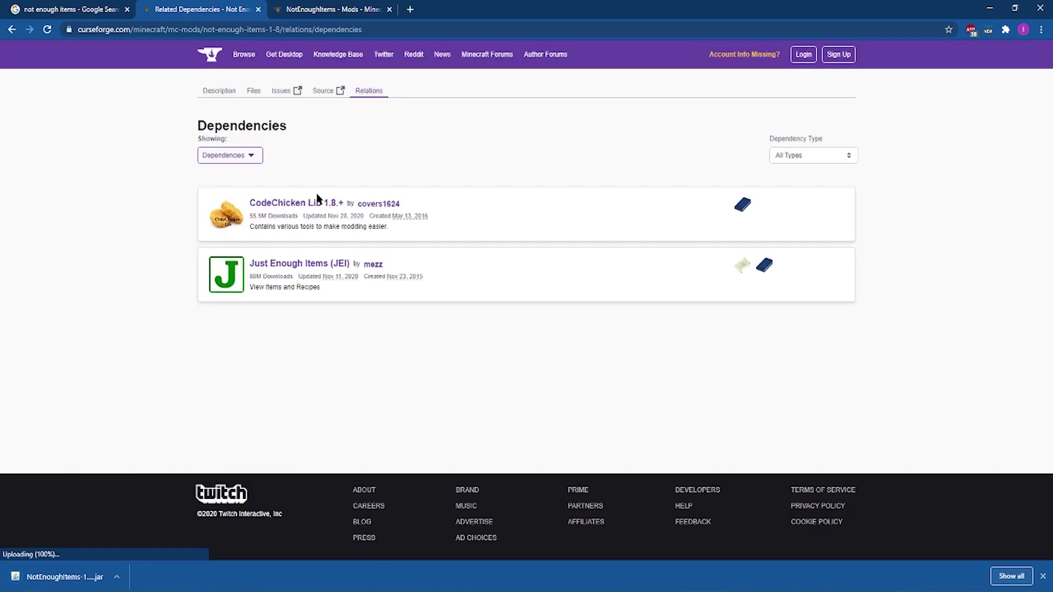
right_click(315, 202)
click(336, 210)
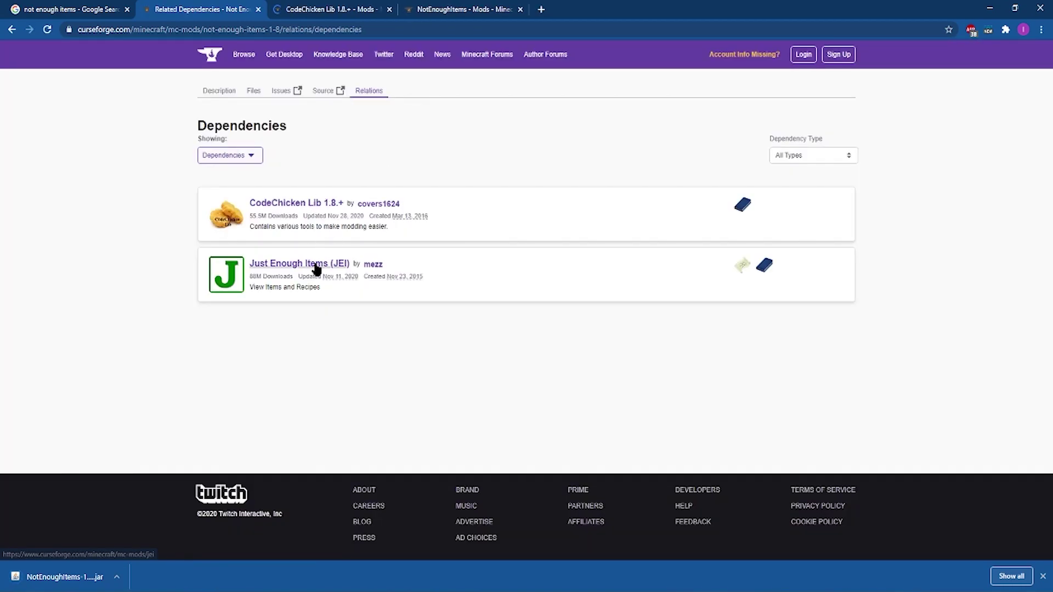
right_click(317, 267)
click(339, 275)
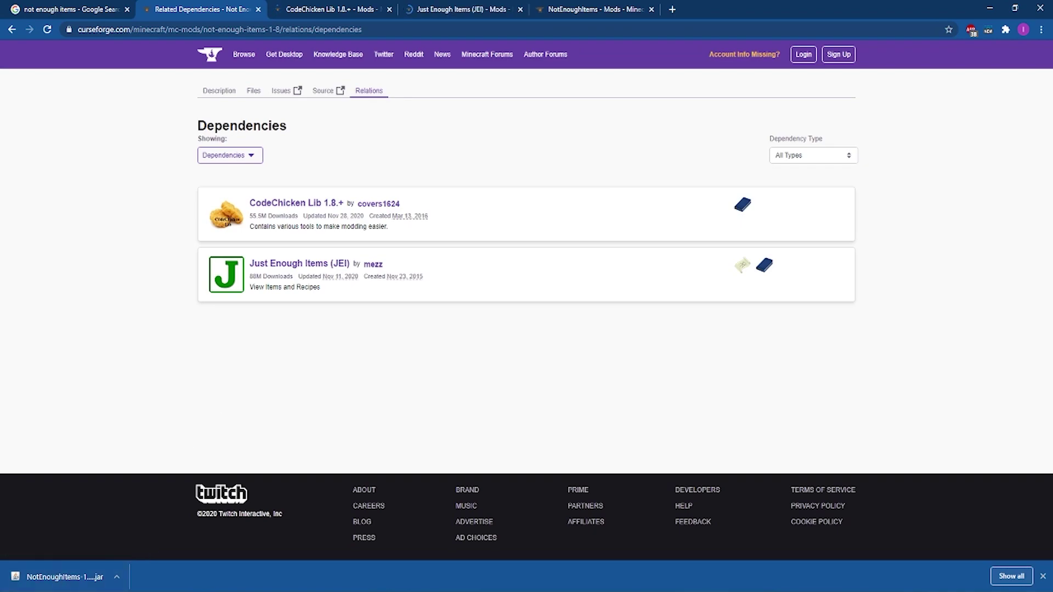
key(alt+Tab)
drag(55, 577, 505, 276)
Show CodeChicken Lib's file list with its recent builds, including 1.12.2.
click(322, 6)
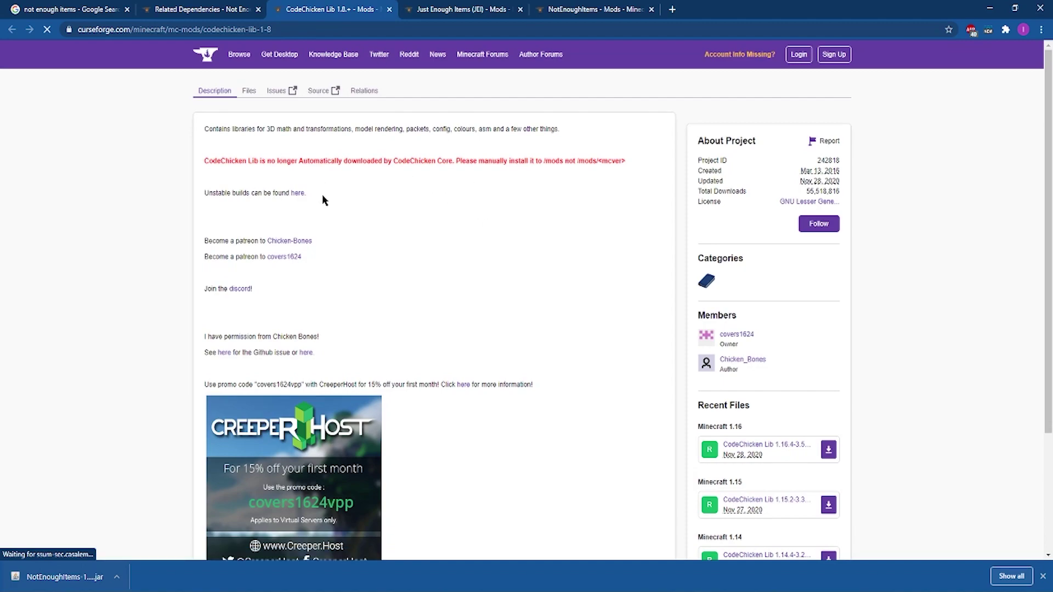
click(248, 93)
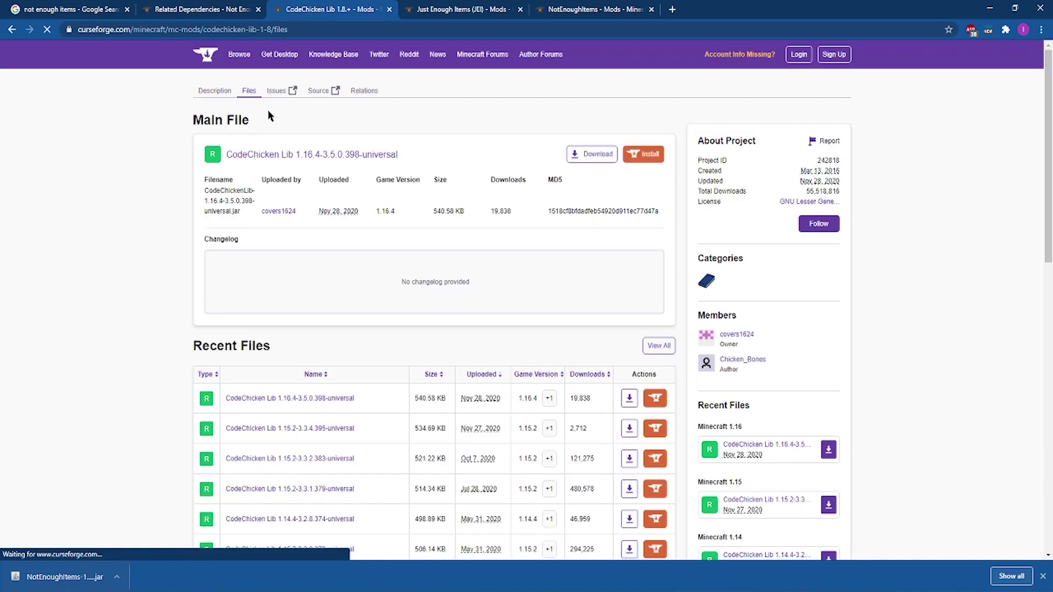
scroll(521, 329, down, 2)
scroll(521, 329, down, 3)
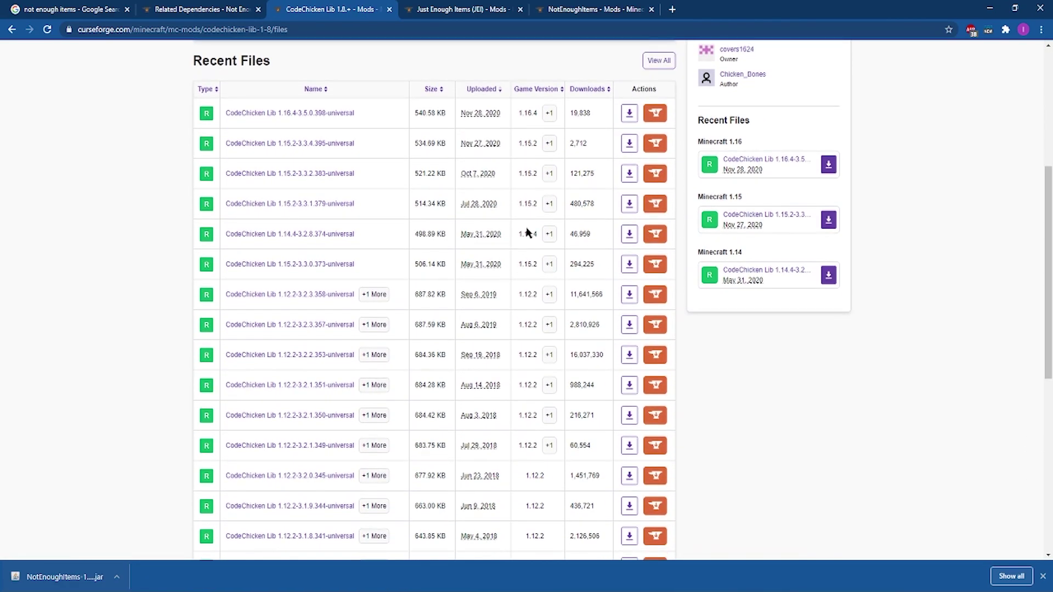
Start downloading CodeChicken Lib 1.12.2-3.2.3.358 and JEI's main 1.12.2 file.
click(629, 296)
click(462, 6)
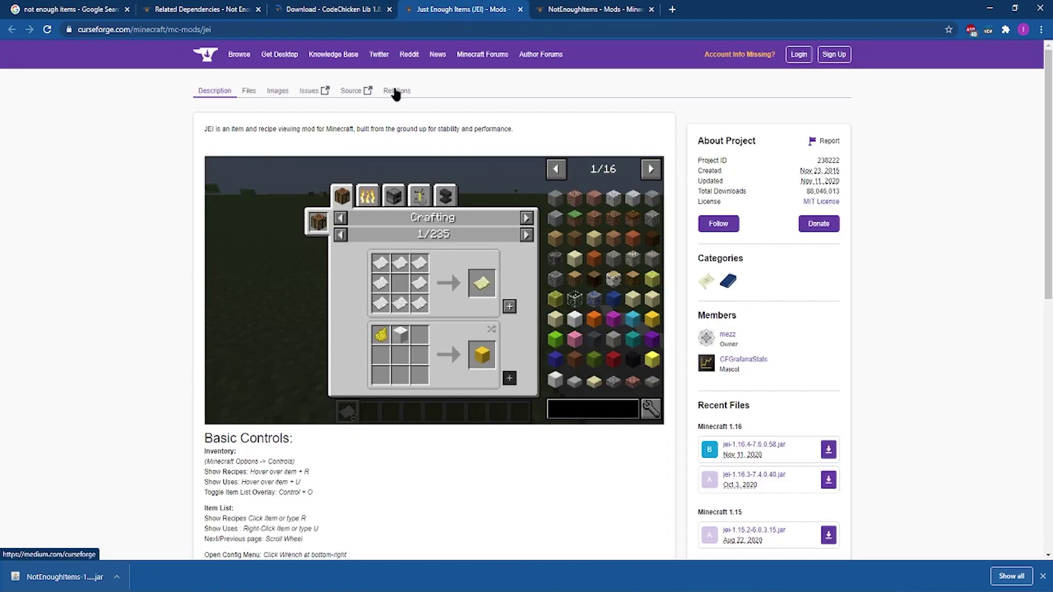
click(248, 92)
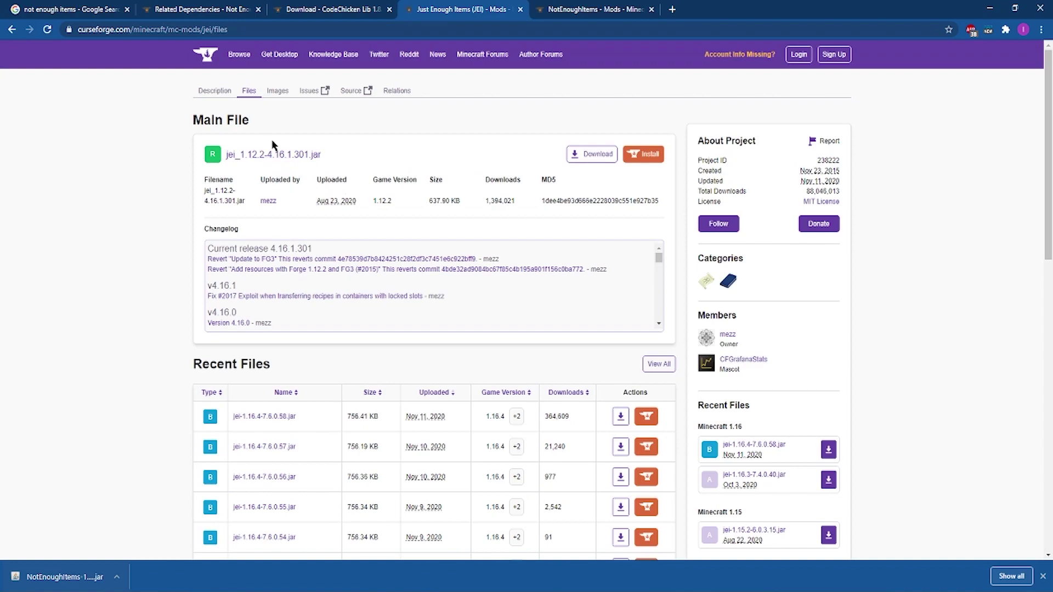
click(600, 156)
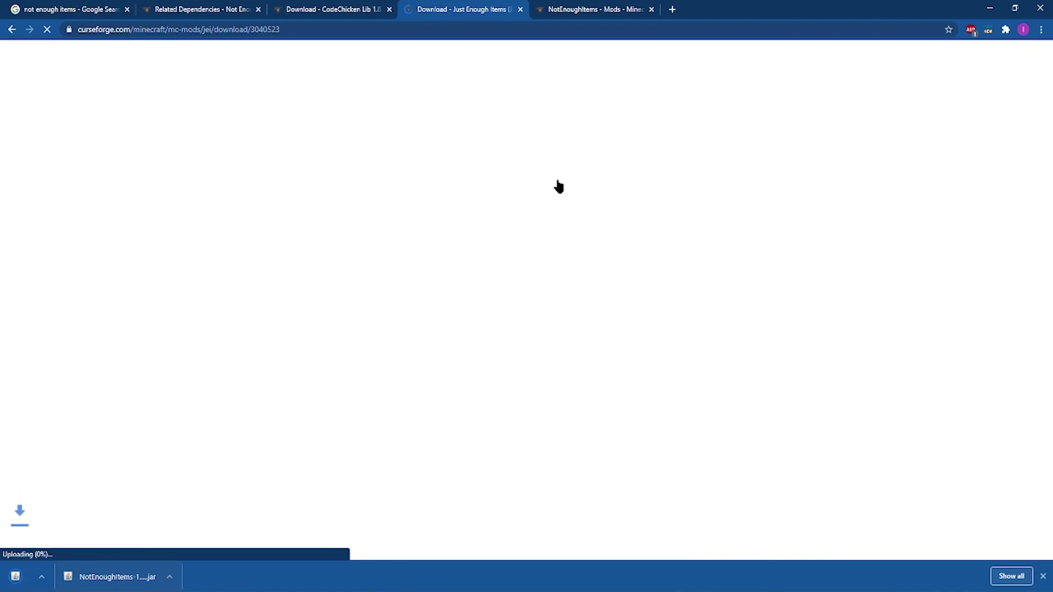
Keep both jars, copy CodeChicken Lib and JEI into the nei folder, and close the CodeChicken Lib tab.
click(333, 5)
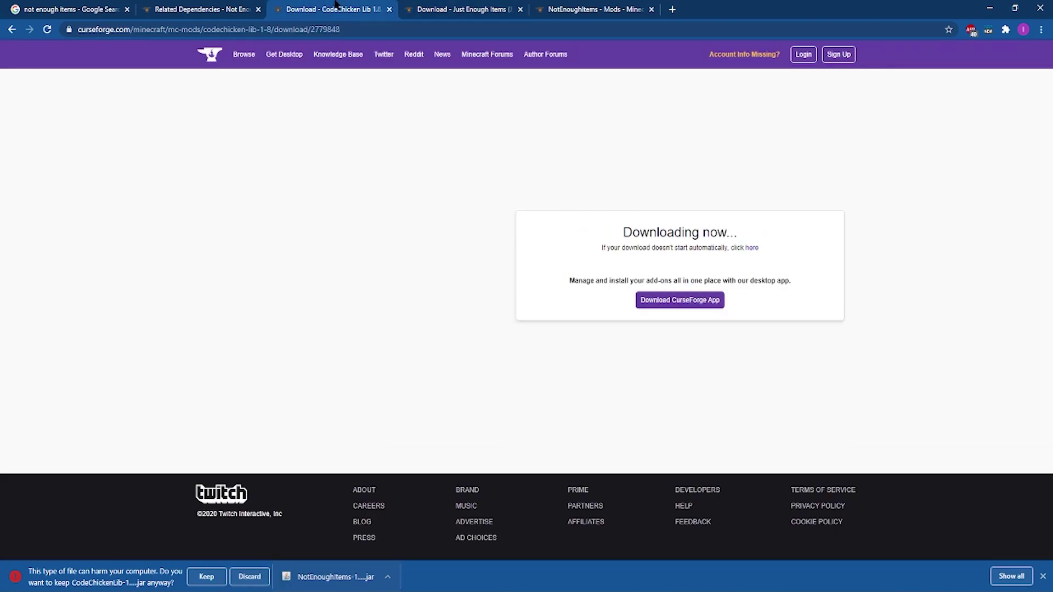
click(200, 582)
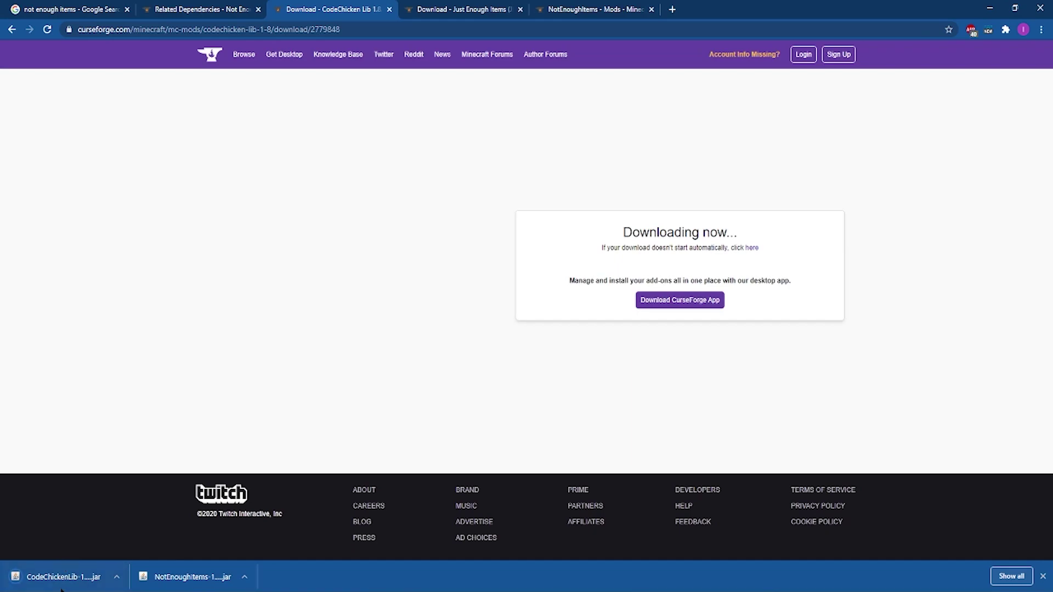
drag(61, 590, 525, 257)
key(alt+Tab)
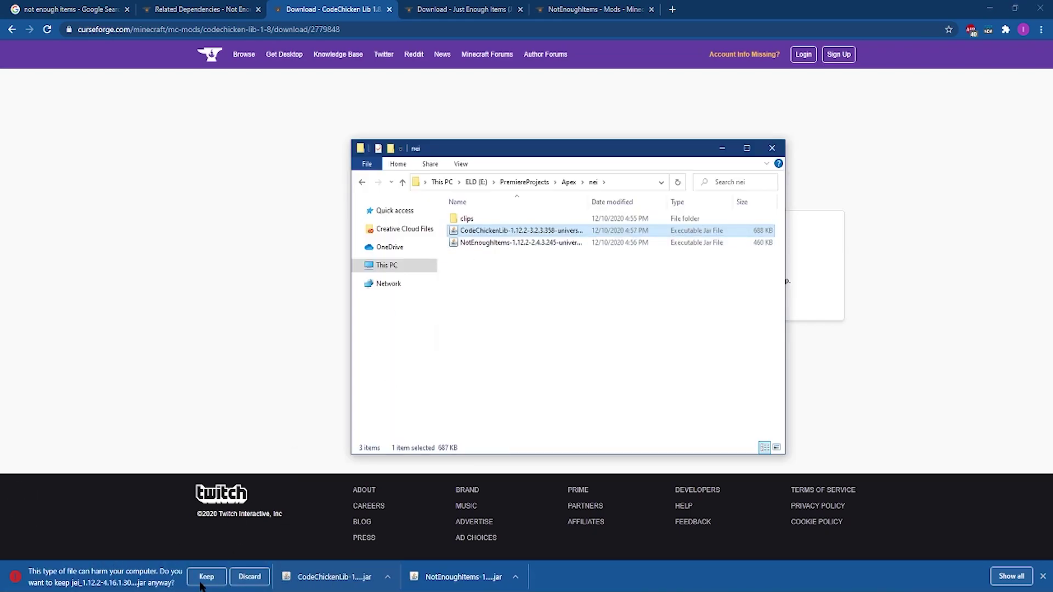
click(202, 581)
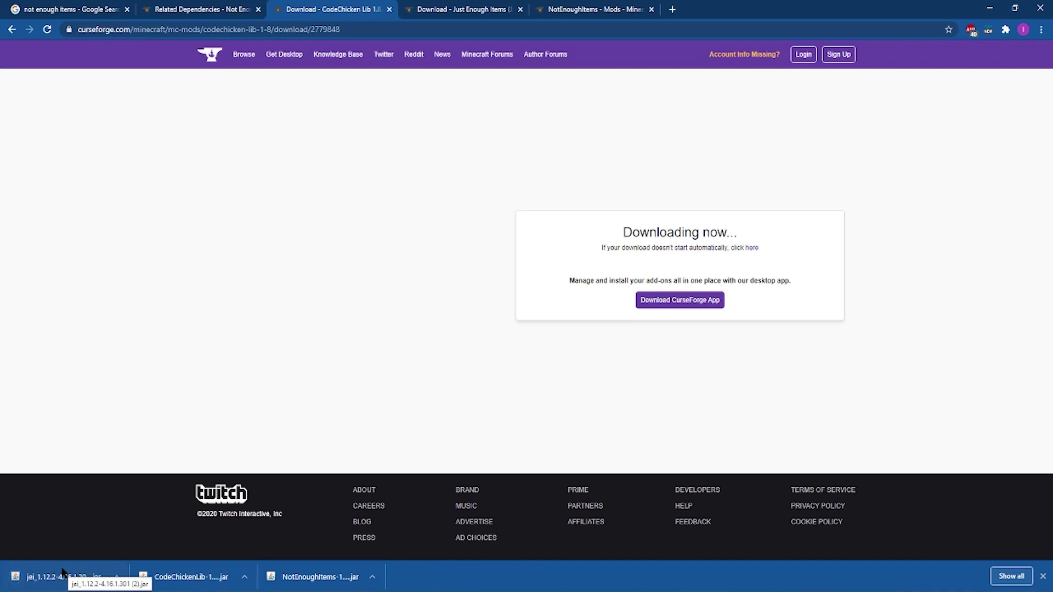
key(alt+Tab)
drag(60, 577, 630, 283)
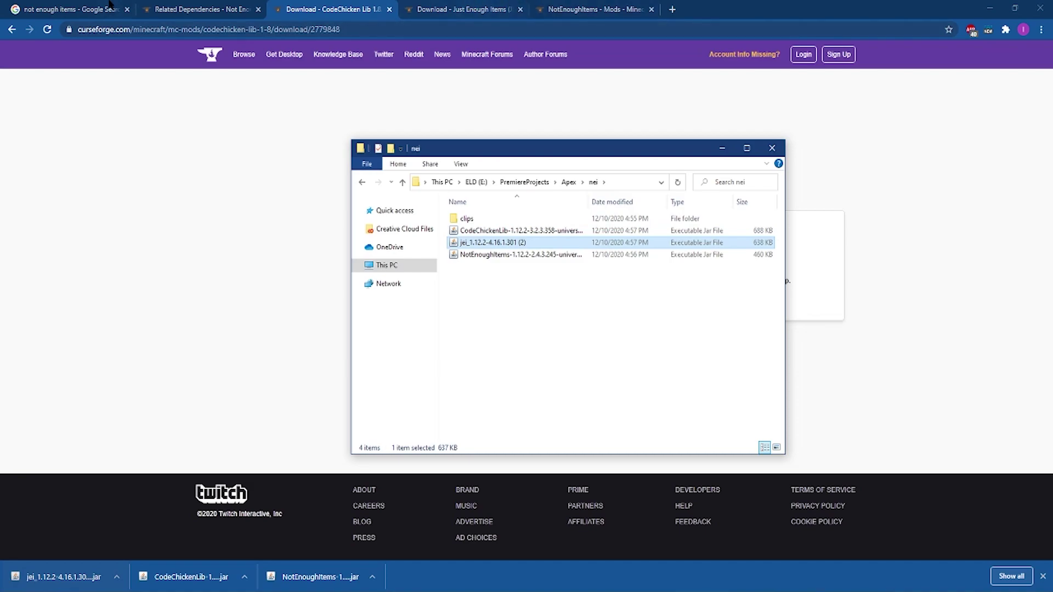
click(388, 9)
Close the JEI, NotEnoughItems and dependencies tabs, returning to the Google search results.
click(389, 10)
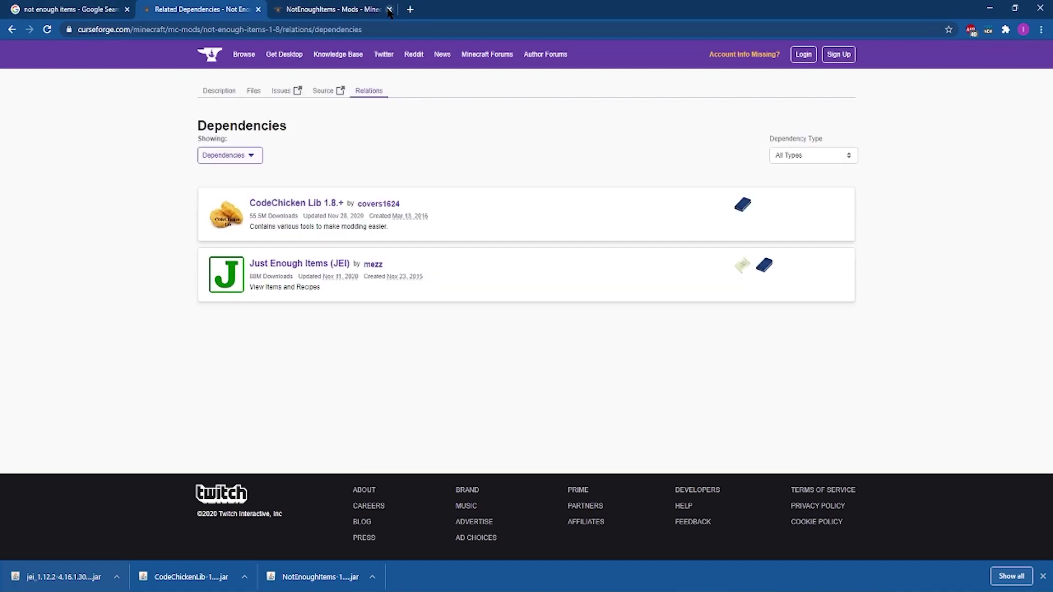
click(388, 9)
click(258, 10)
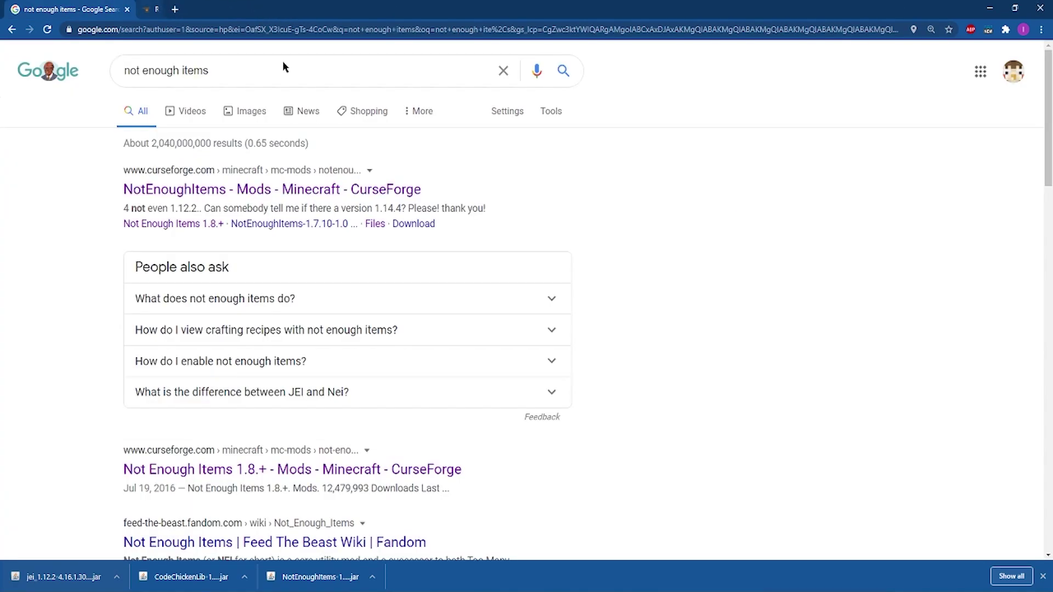
scroll(324, 373, down, 2)
scroll(330, 393, up, 1)
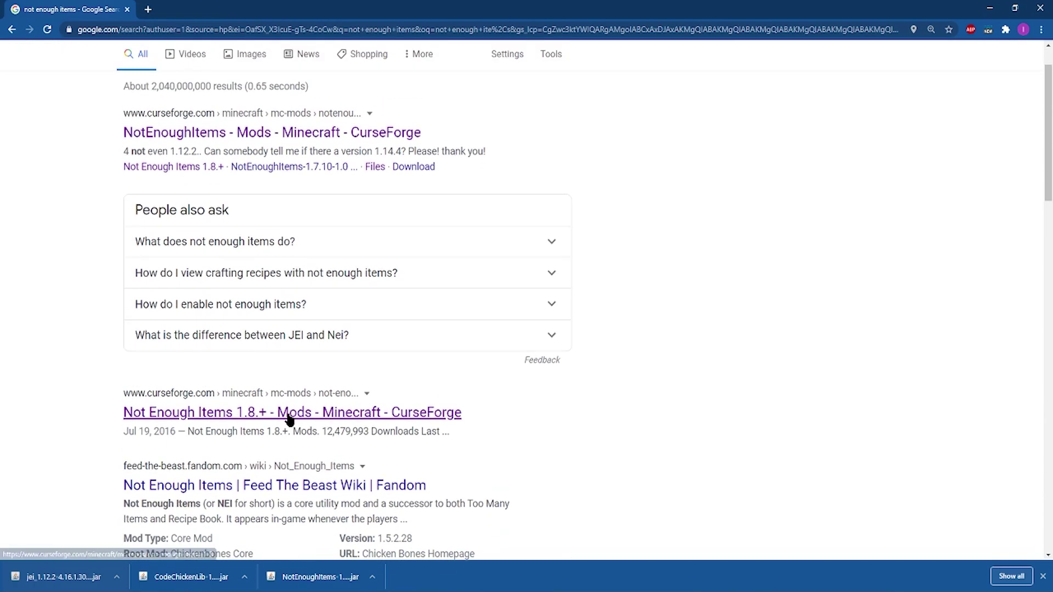
Open the first NotEnoughItems result in a new tab and download its Minecraft 1.8 release.
right_click(224, 141)
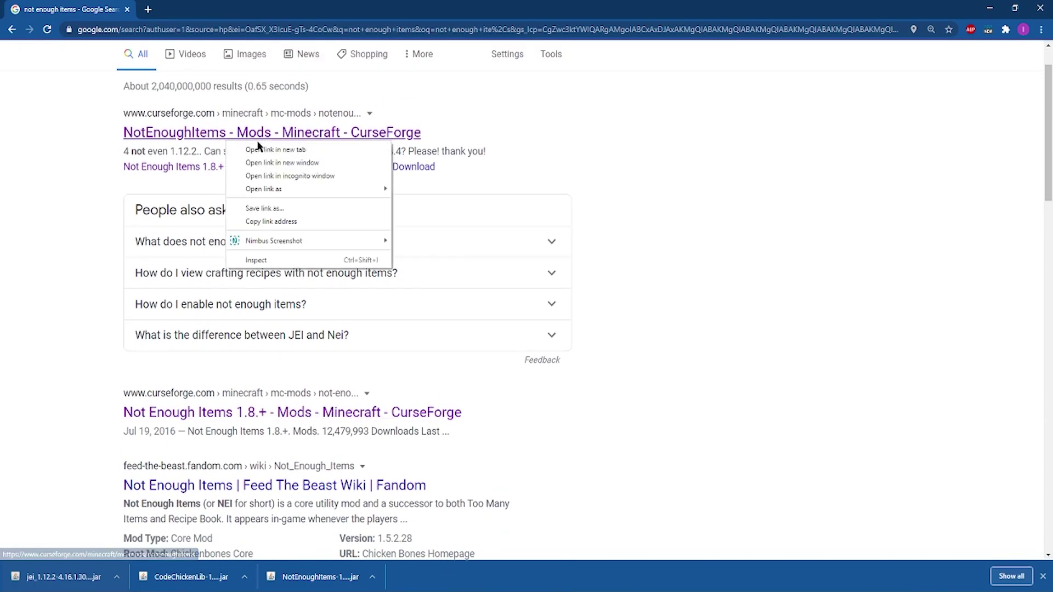
click(276, 150)
key(ctrl+Tab)
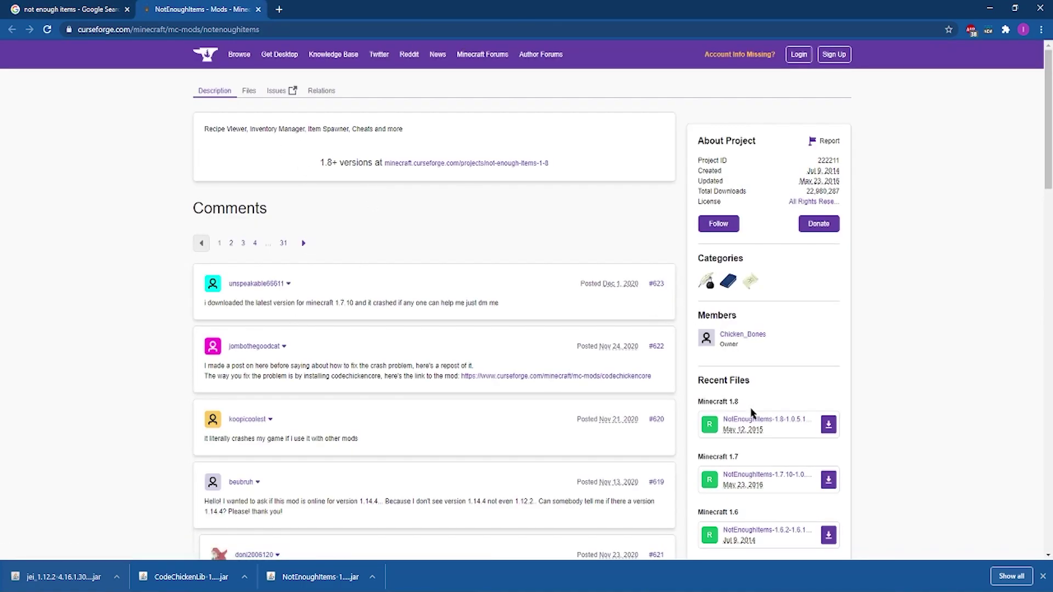
scroll(753, 413, down, 1)
click(830, 368)
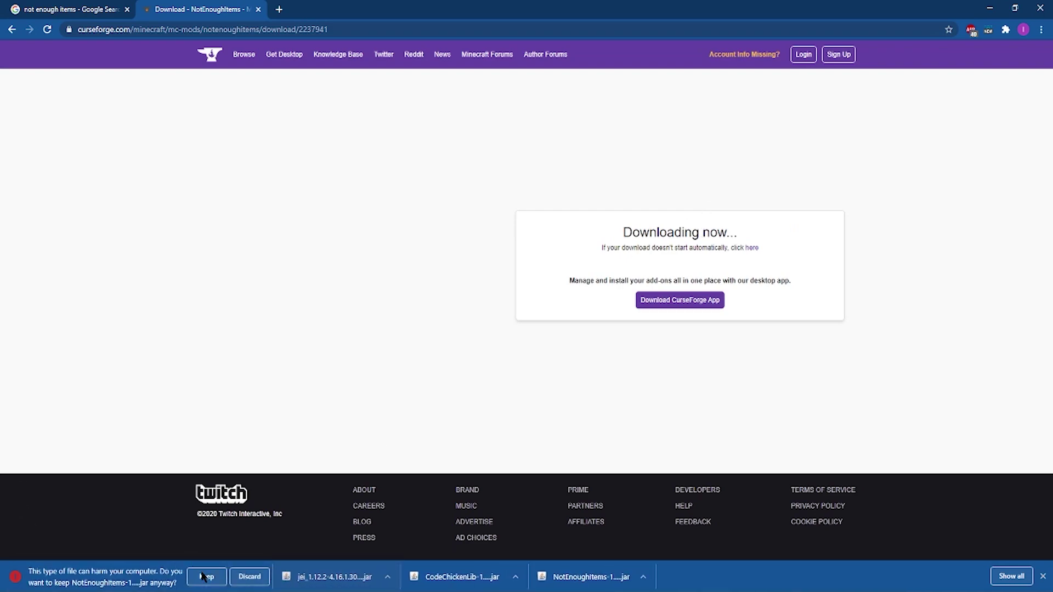
Keep and copy the NotEnoughItems 1.8 jar, compare it with the 1.12.2 jar, then delete it from the nei folder.
click(206, 574)
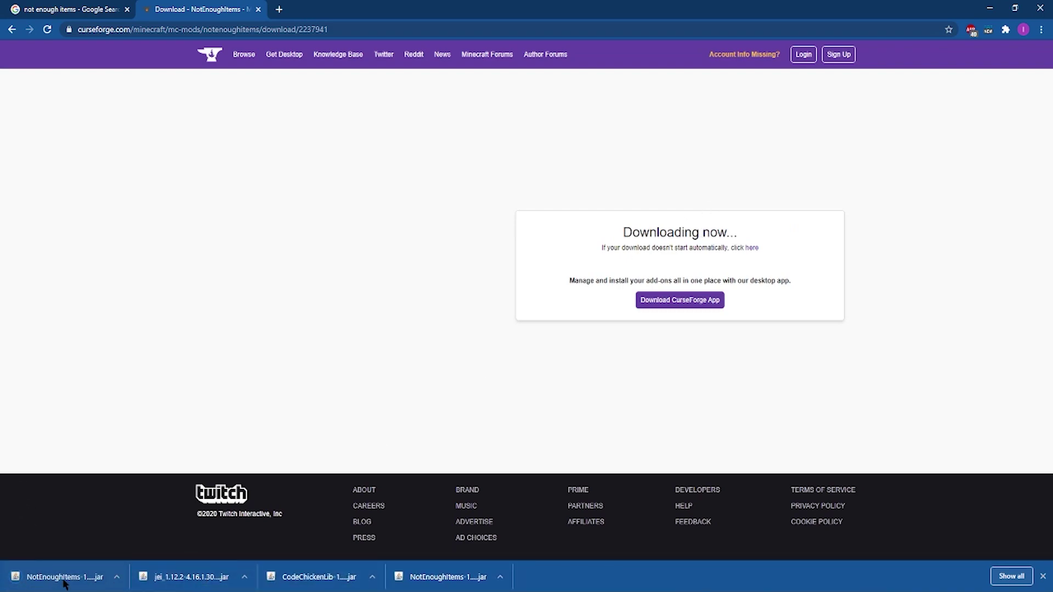
drag(60, 577, 563, 330)
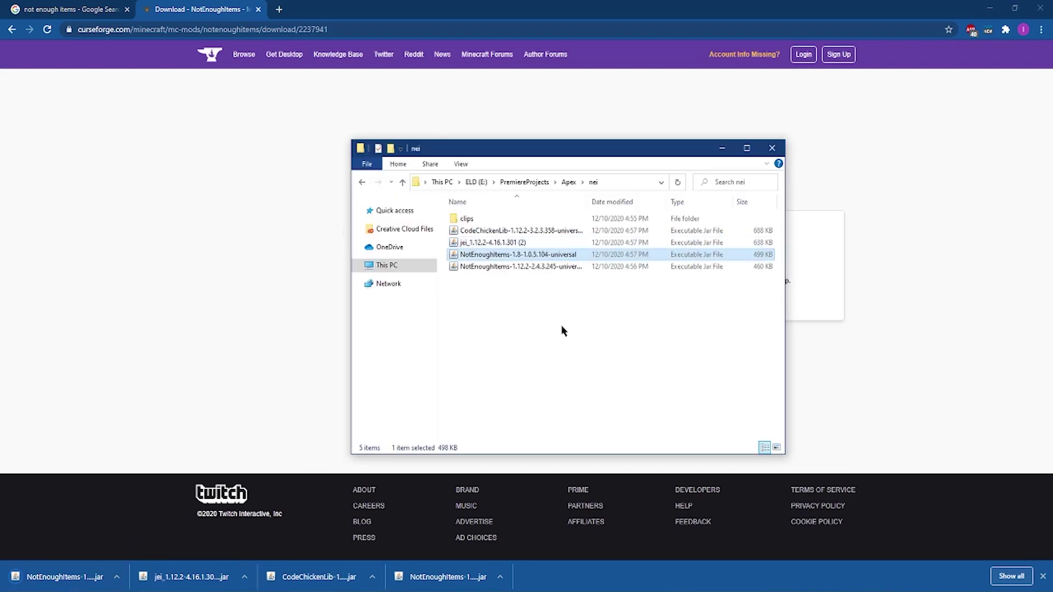
click(530, 268)
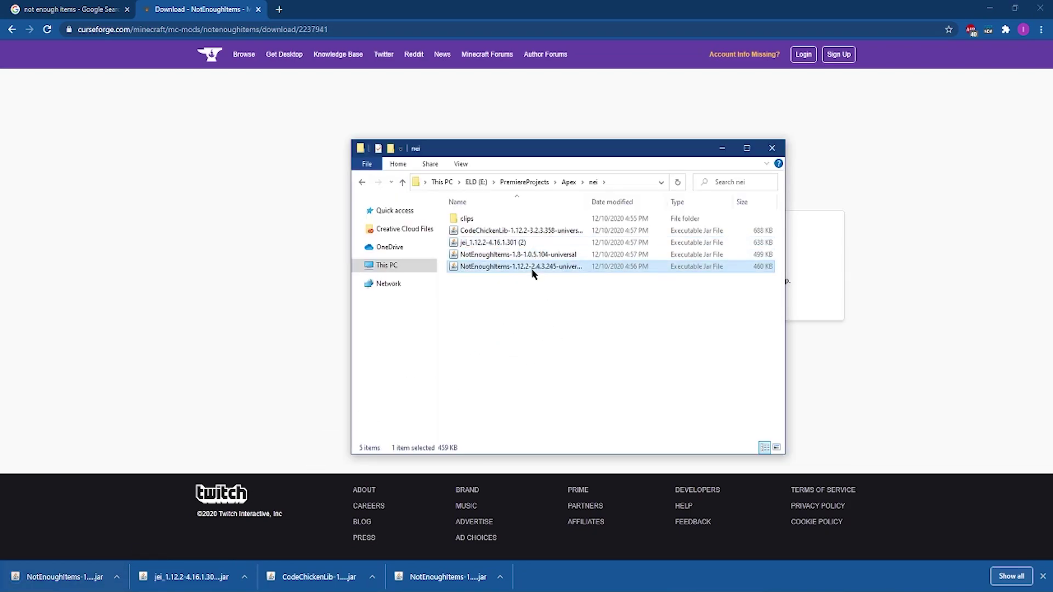
click(536, 256)
click(536, 268)
click(539, 258)
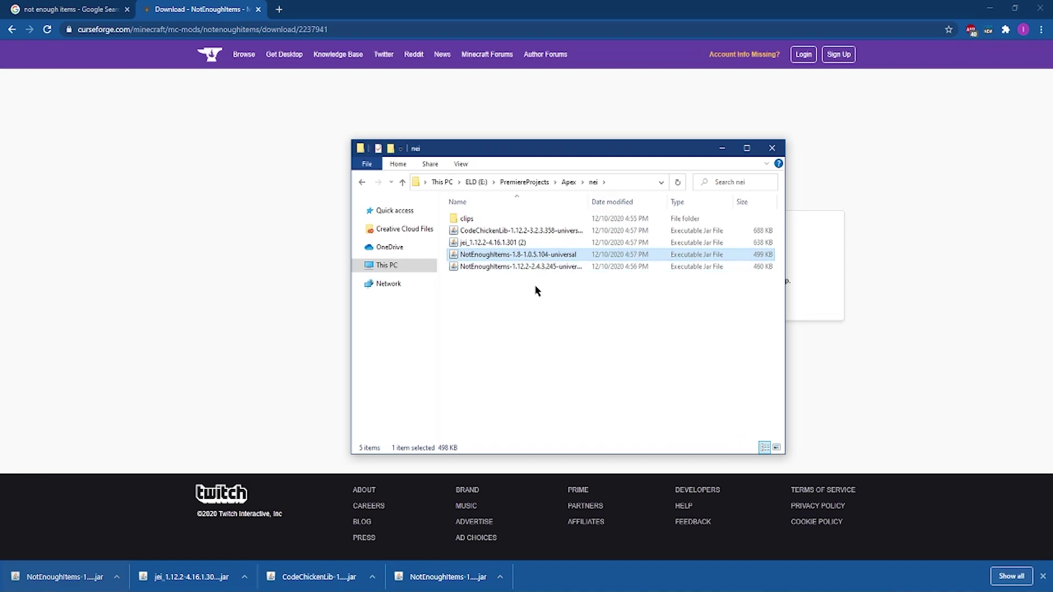
key(Delete)
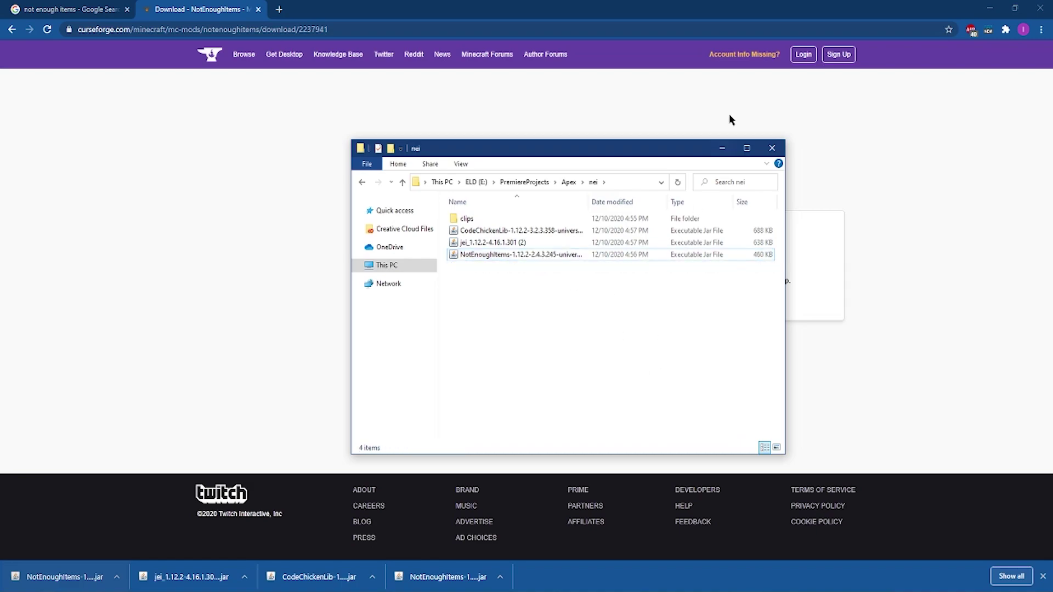
click(722, 148)
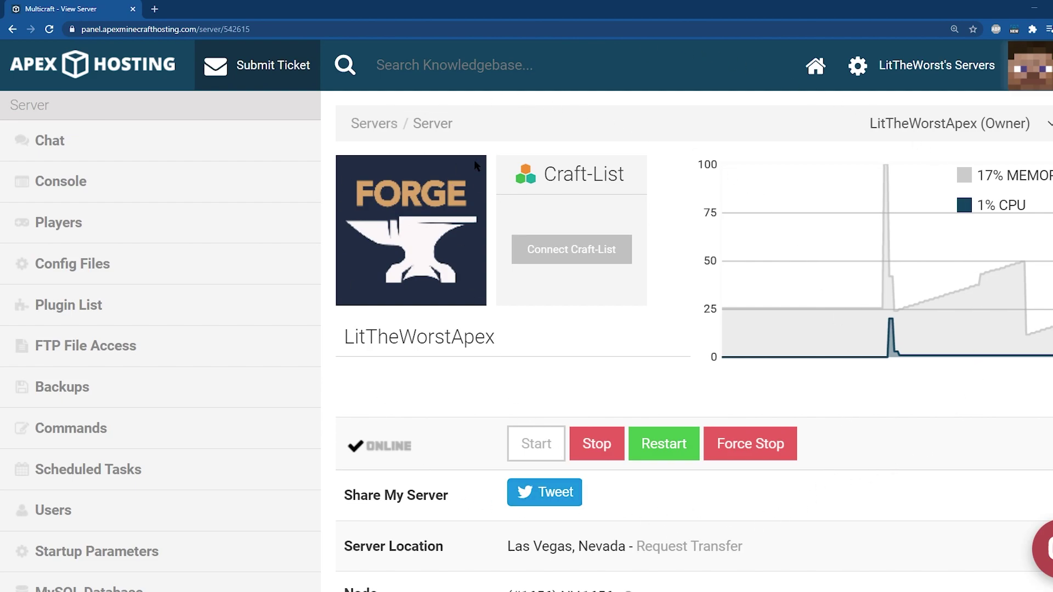
Verify the JAR File setting shows Forge 1.16.4, leave it unchanged, and stop the server.
scroll(484, 230, down, 10)
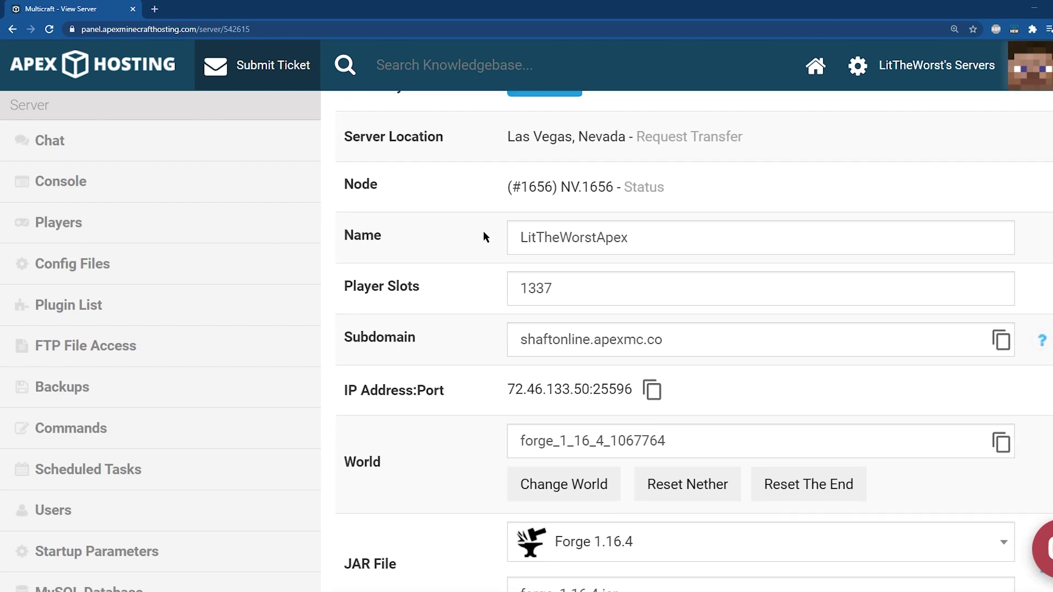
scroll(483, 236, down, 4)
scroll(482, 237, up, 2)
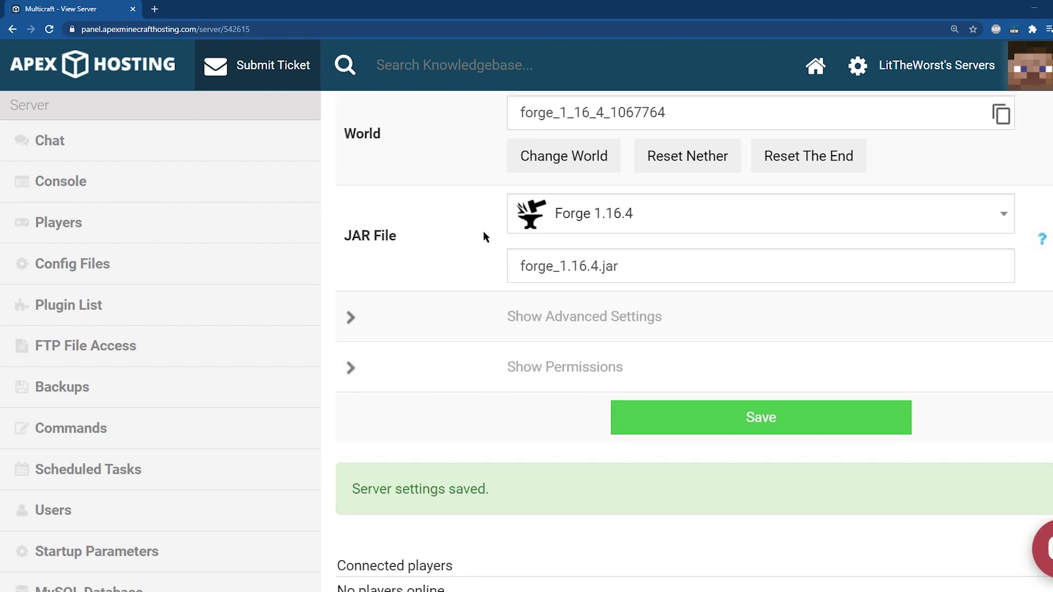
triple_click(399, 341)
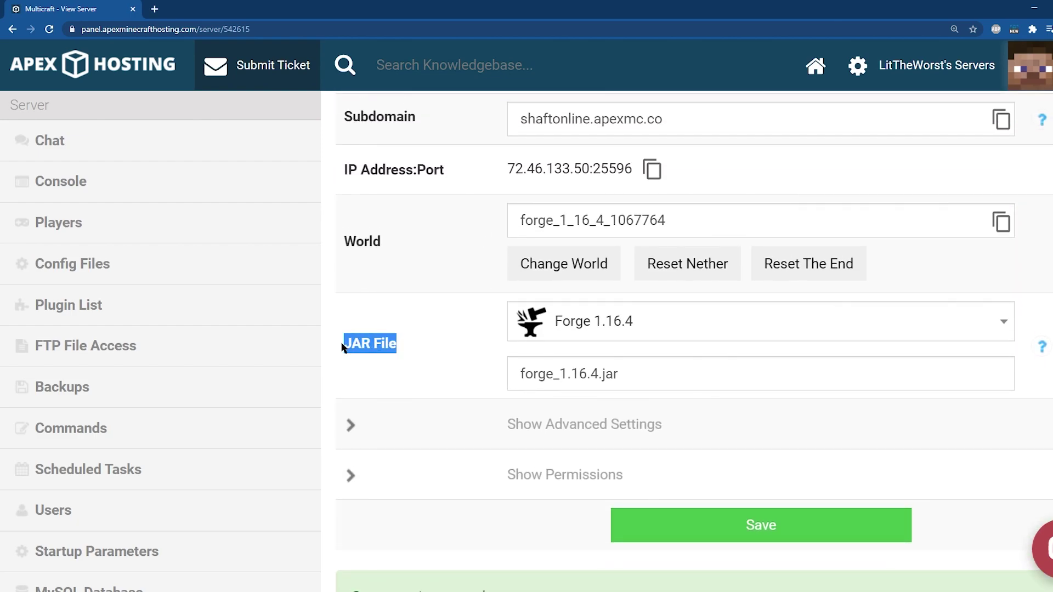
click(600, 320)
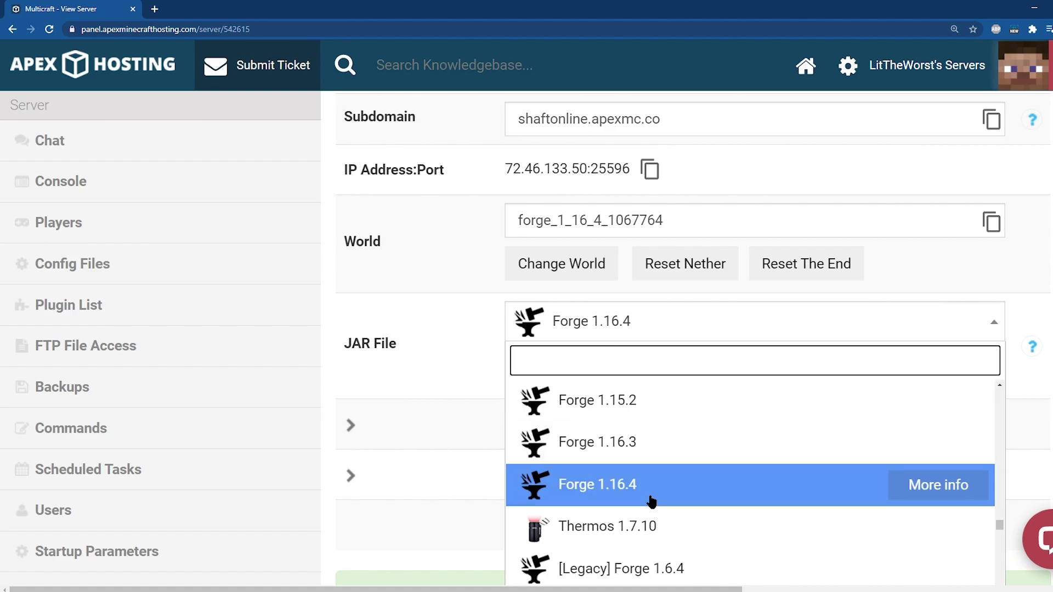
click(576, 332)
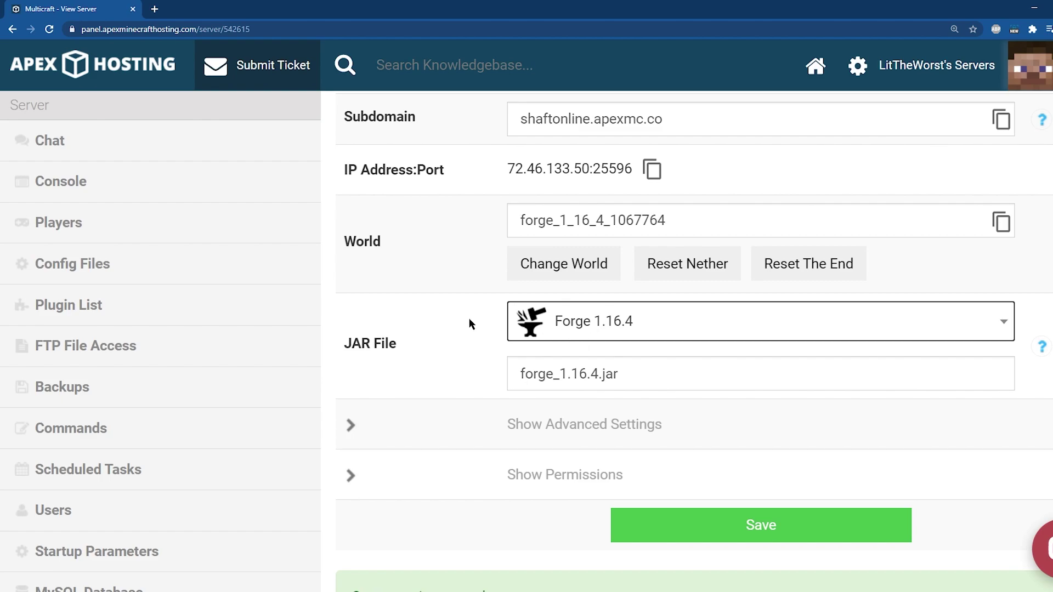
scroll(467, 321, up, 10)
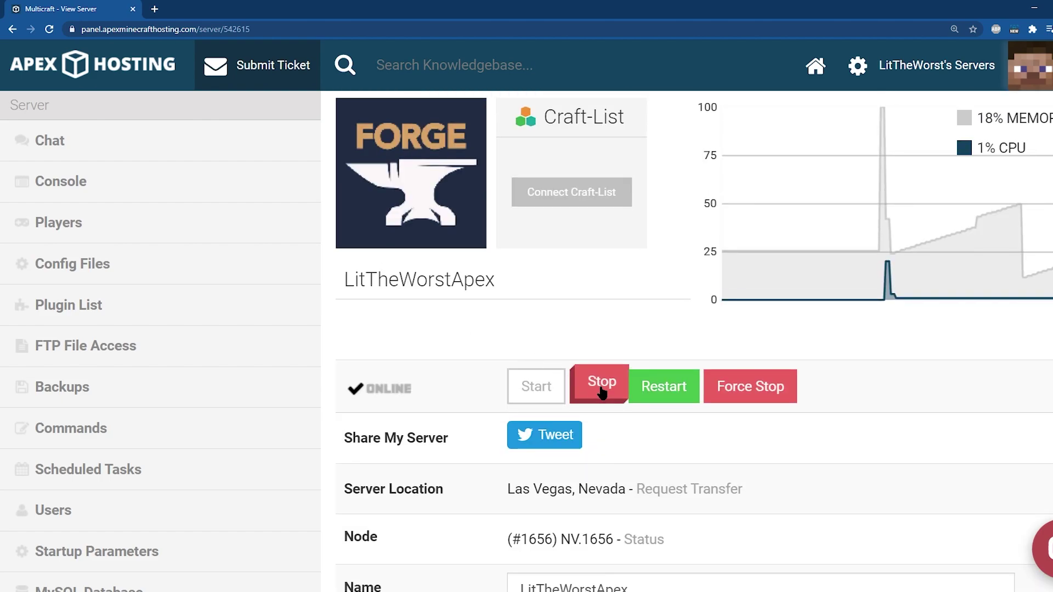
click(600, 390)
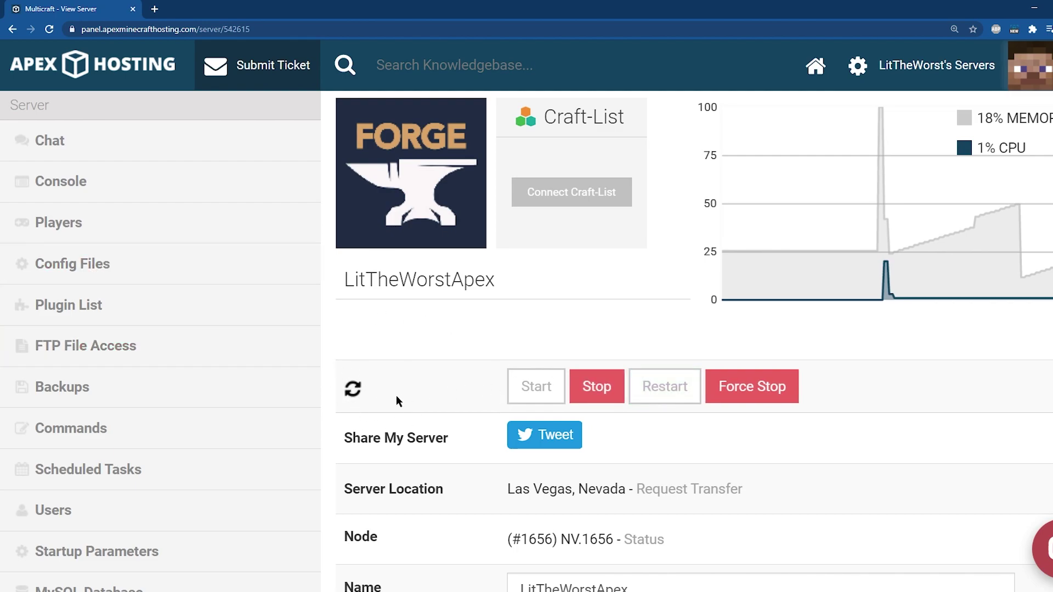
Log in to the FTP File Access web file manager with the saved control panel password.
click(158, 351)
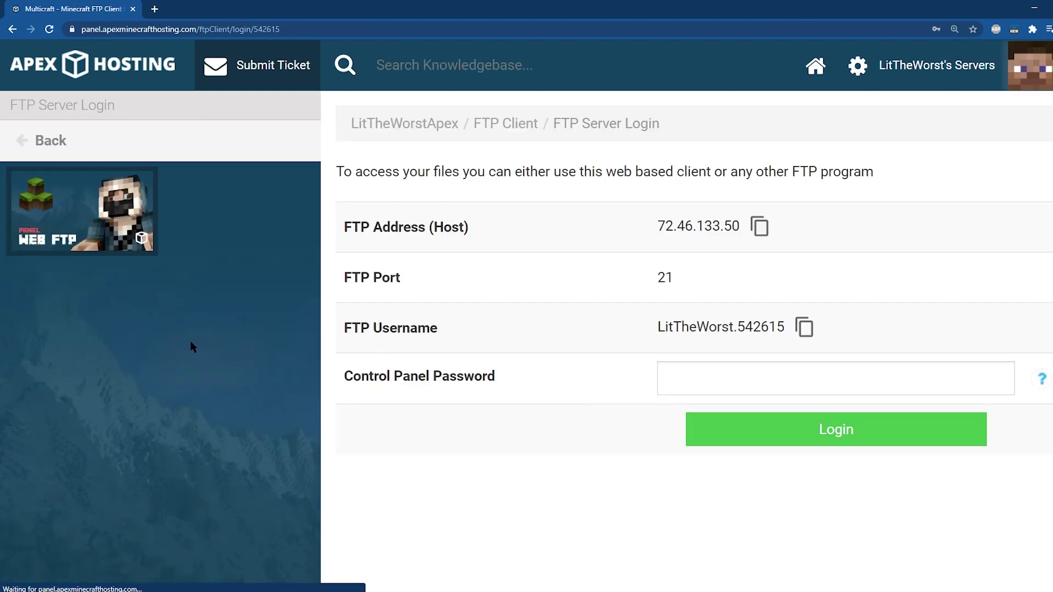
click(713, 369)
click(722, 426)
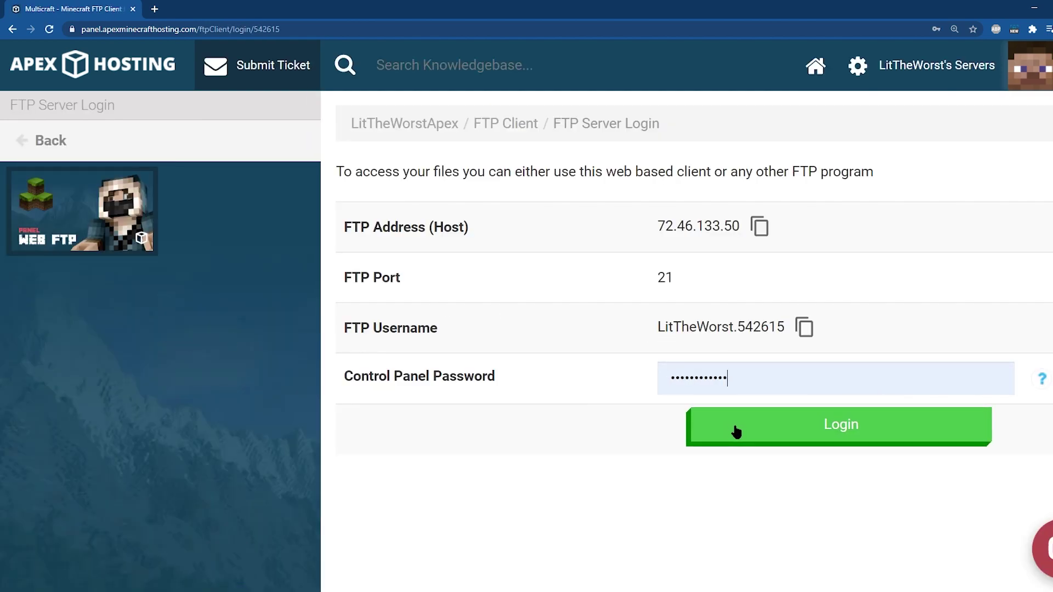
click(712, 425)
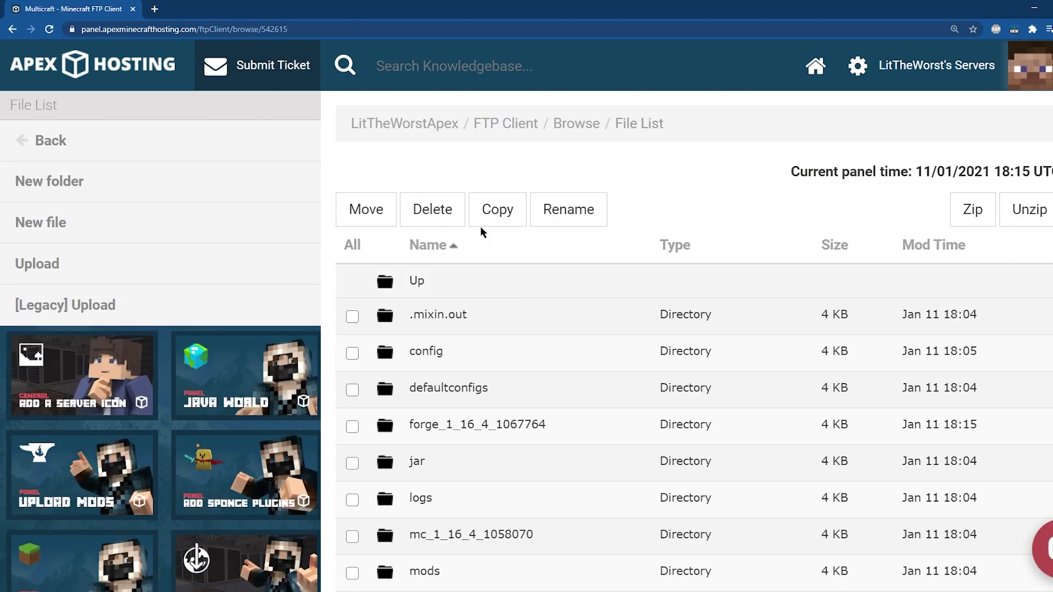
Open the empty mods folder and bring up its Upload page.
scroll(407, 315, down, 3)
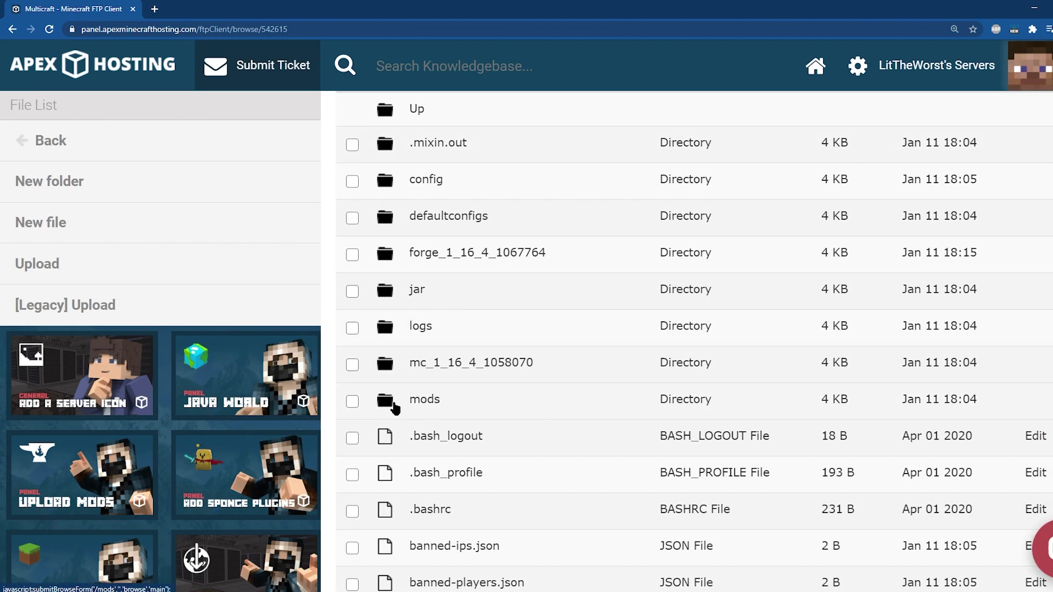
click(419, 405)
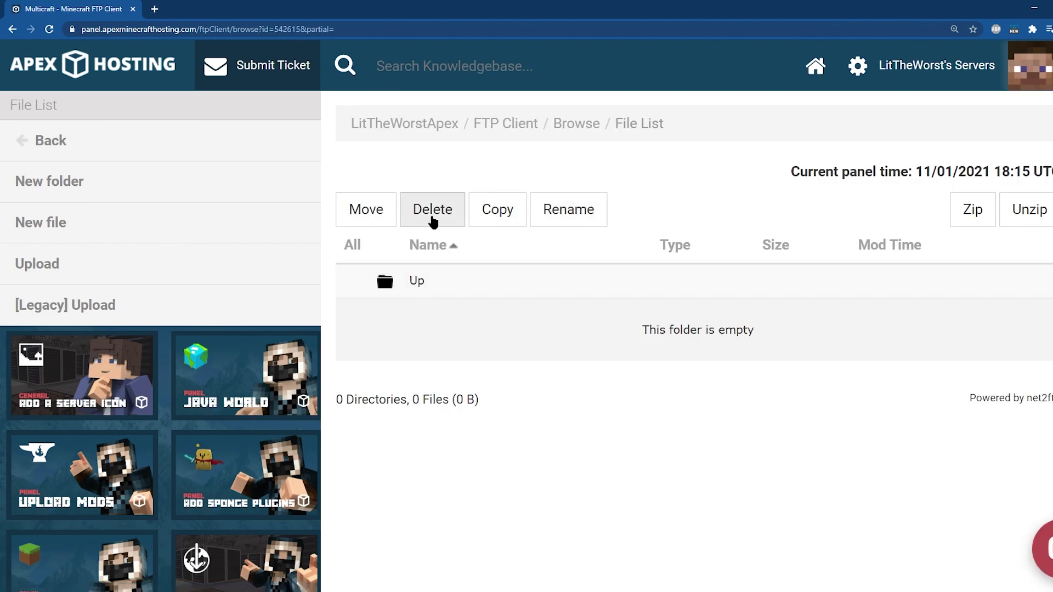
click(61, 274)
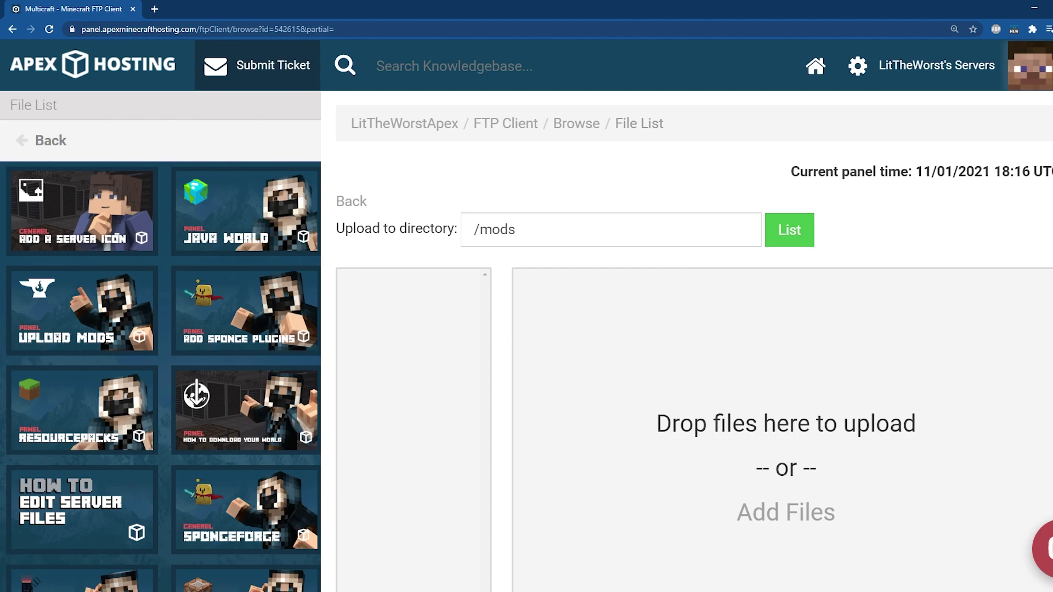
Drag the jei, NotEnoughItems and CodeChickenLib jars from the nei folder into the upload area and confirm 100% completion.
key(alt+Tab)
drag(554, 99, 376, 131)
drag(255, 236, 223, 211)
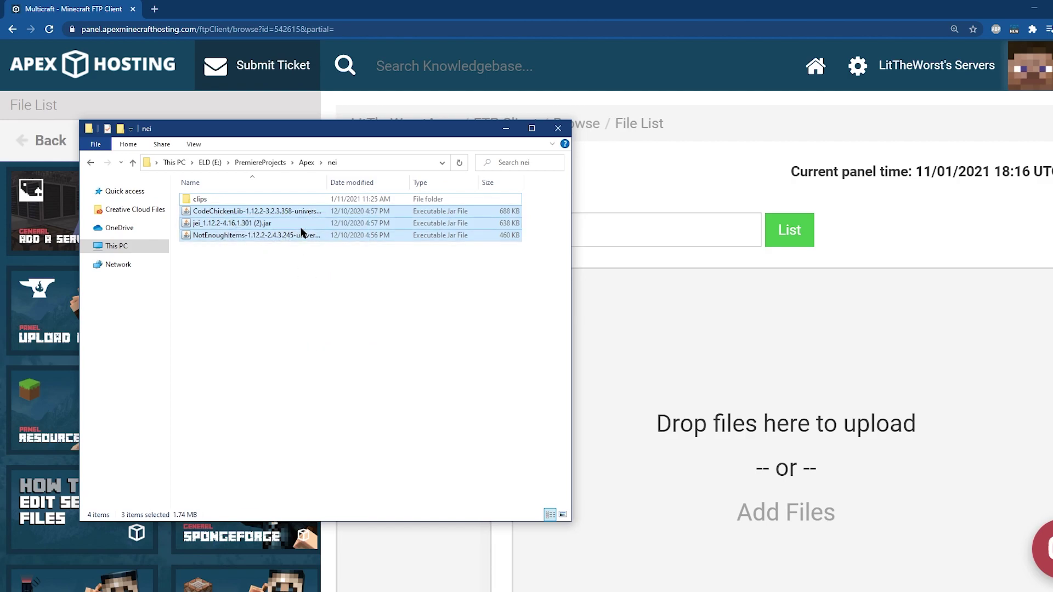
drag(283, 226, 781, 393)
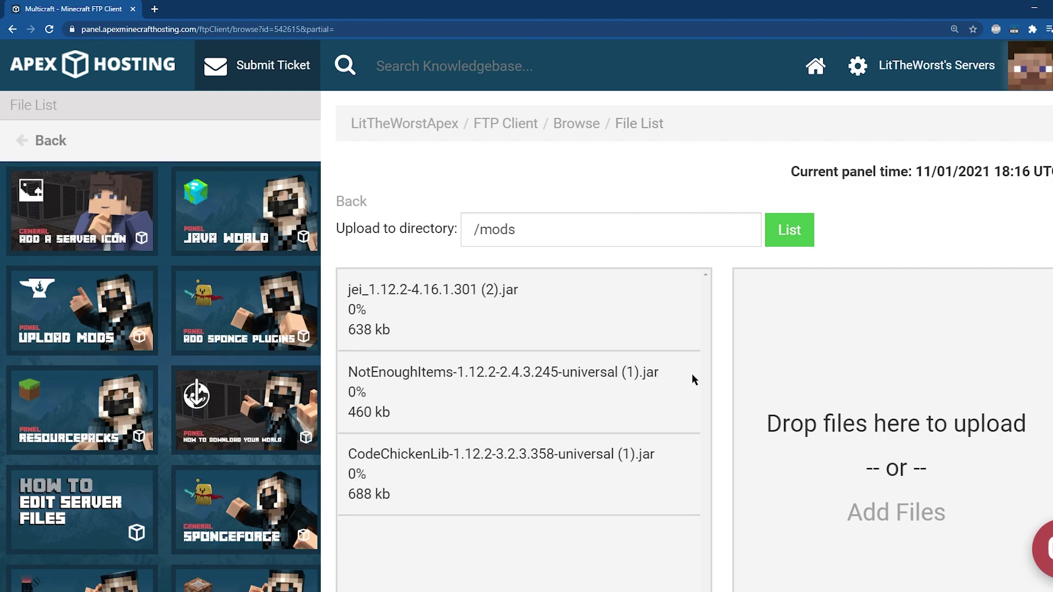
scroll(690, 373, down, 3)
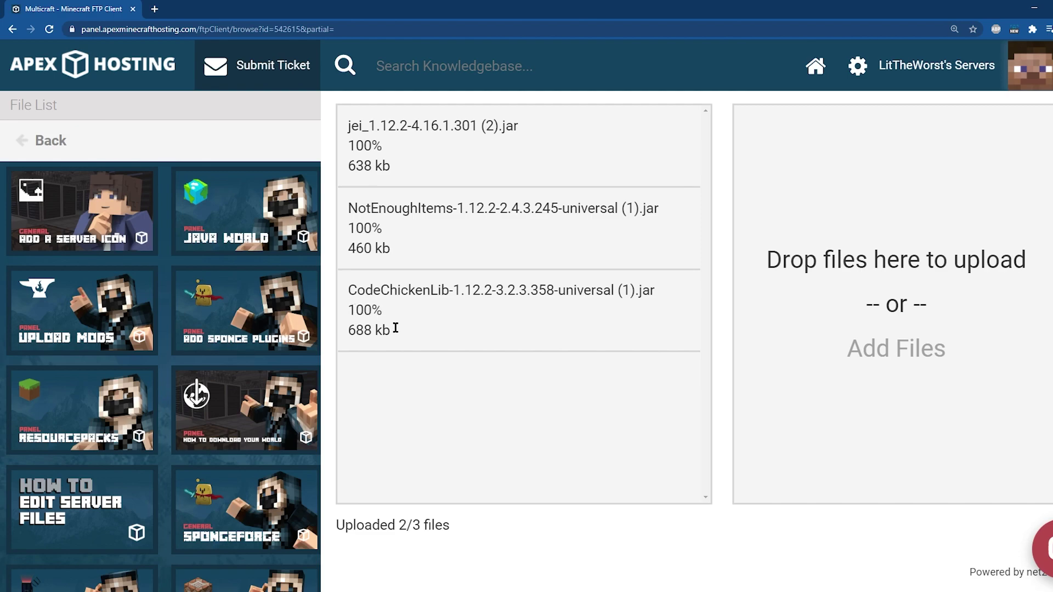
triple_click(459, 531)
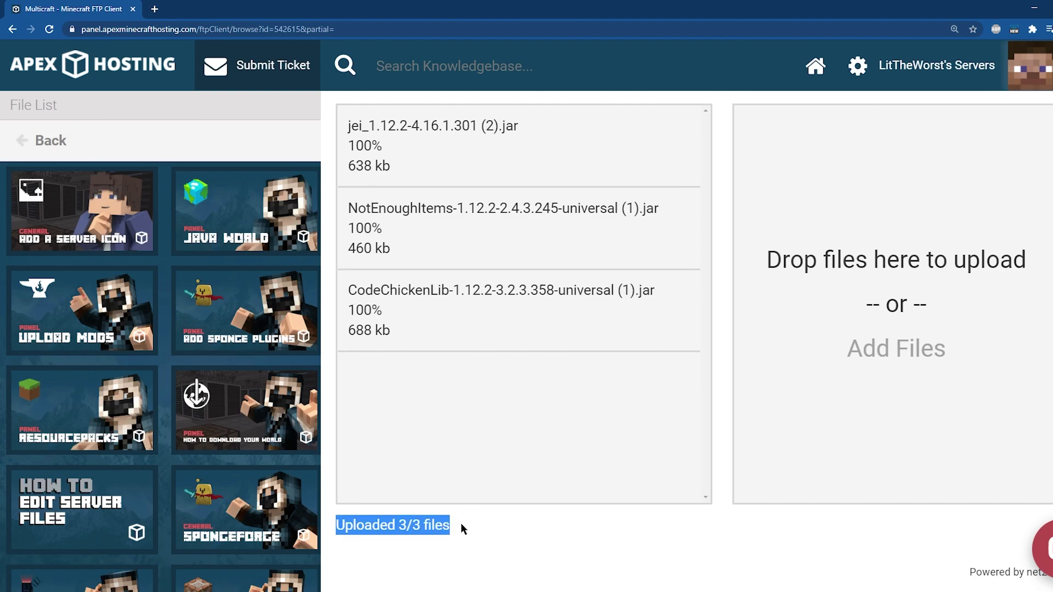
click(443, 530)
scroll(420, 521, up, 3)
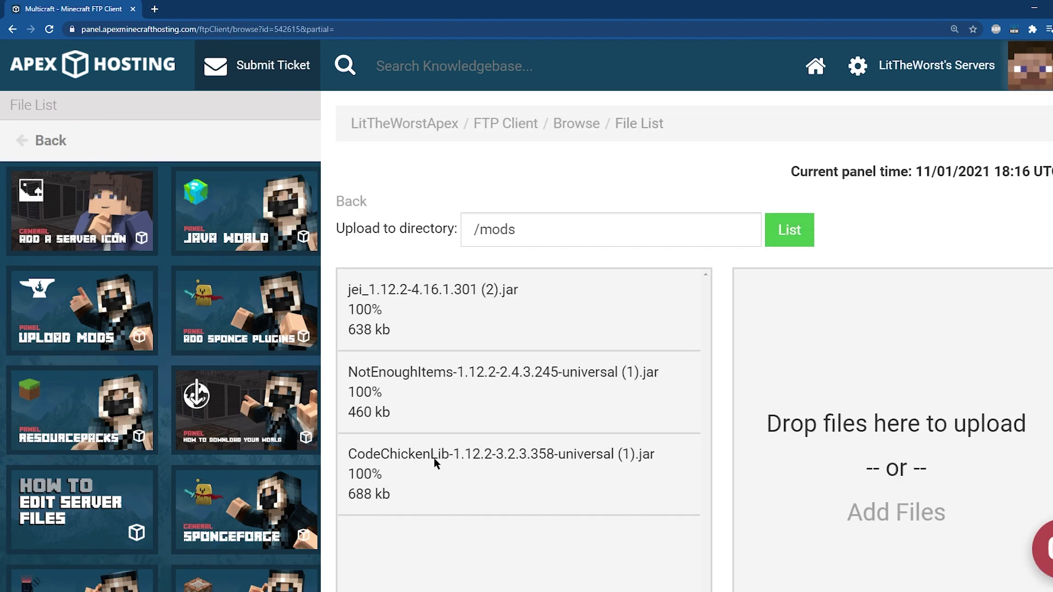
Return to the server overview and confirm the 'Startup Done' line in the console log.
click(400, 131)
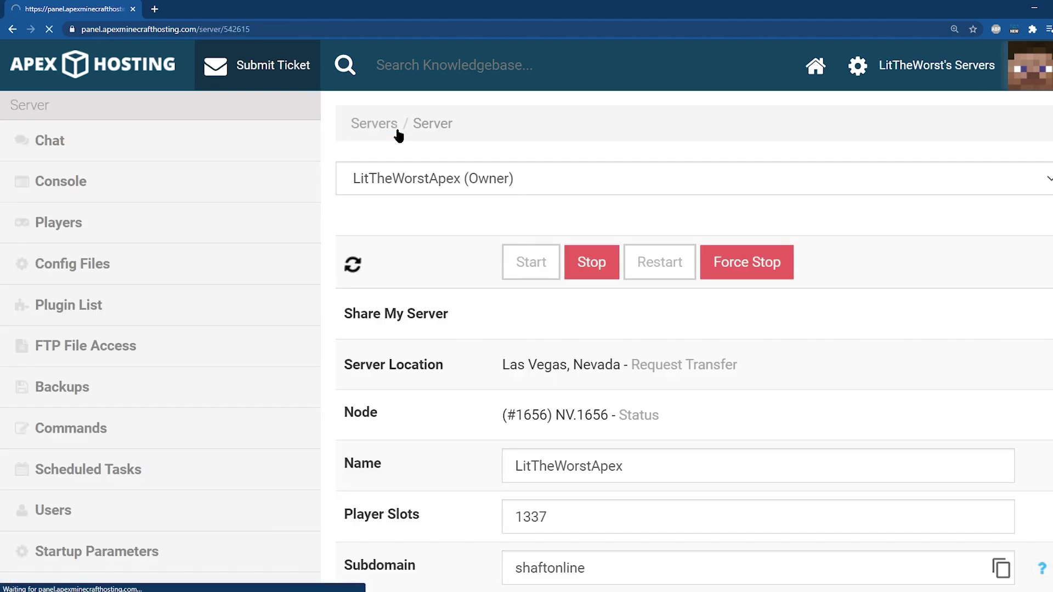
scroll(492, 336, down, 1)
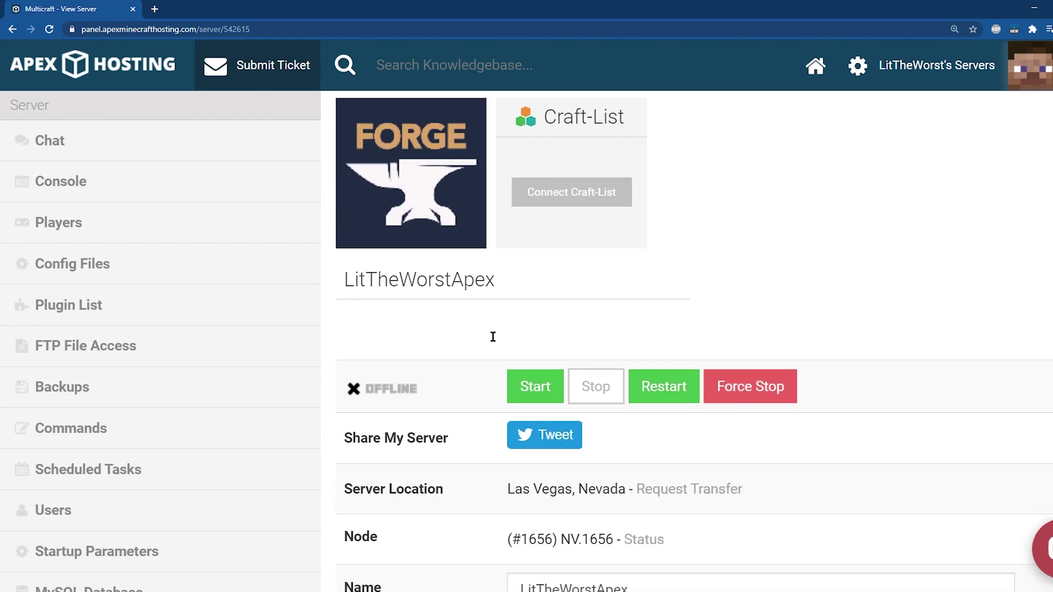
scroll(551, 307, down, 1)
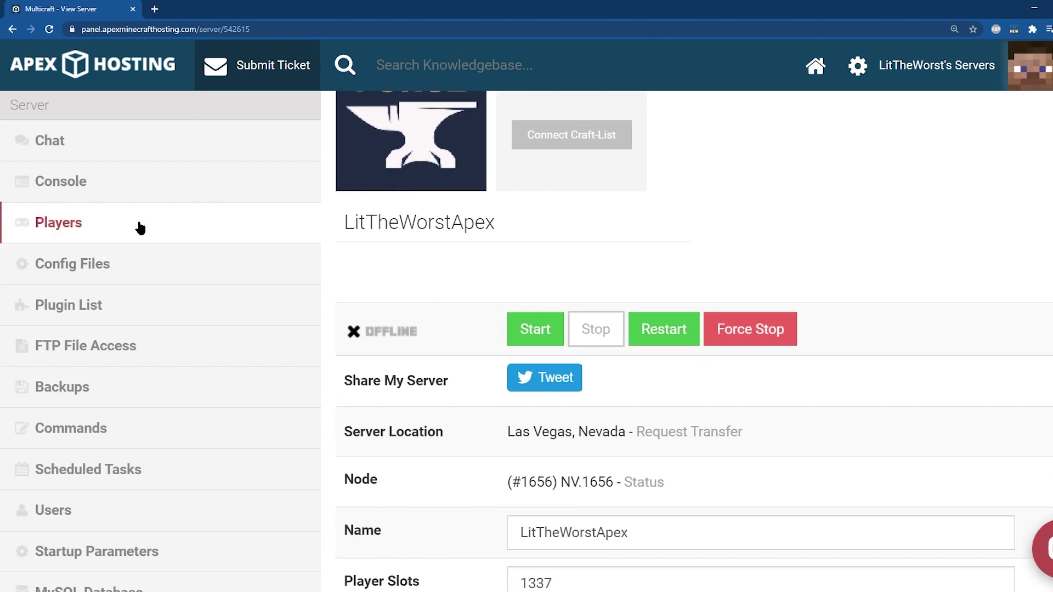
click(95, 182)
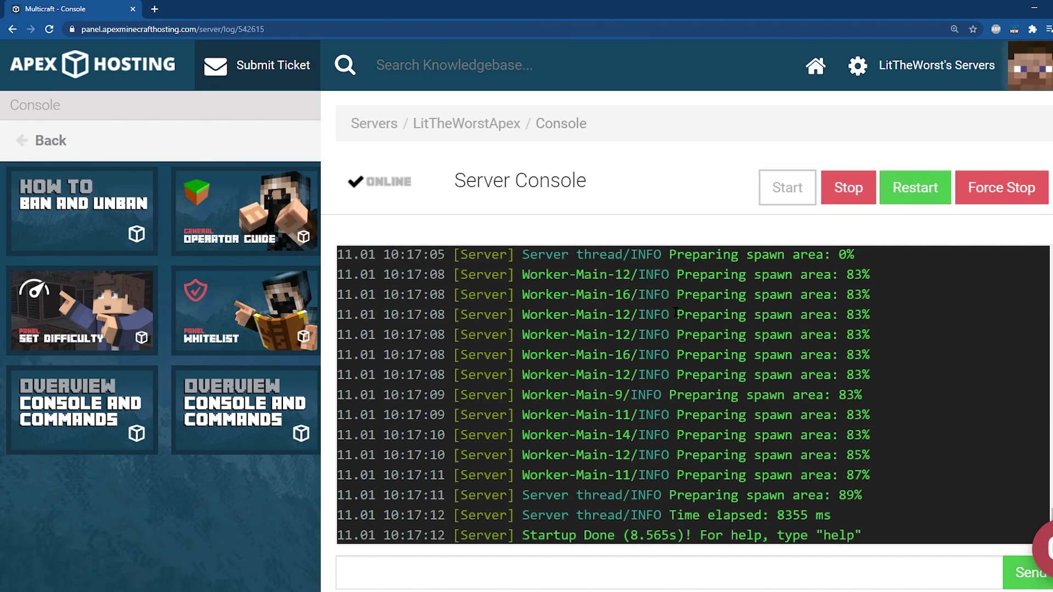
scroll(850, 357, down, 1)
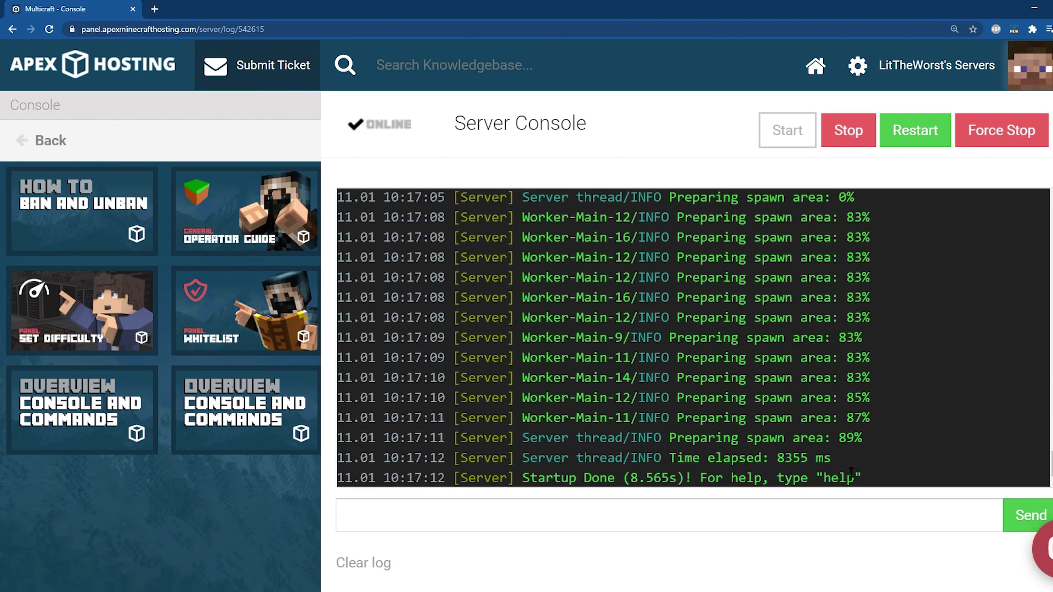
drag(851, 481, 411, 252)
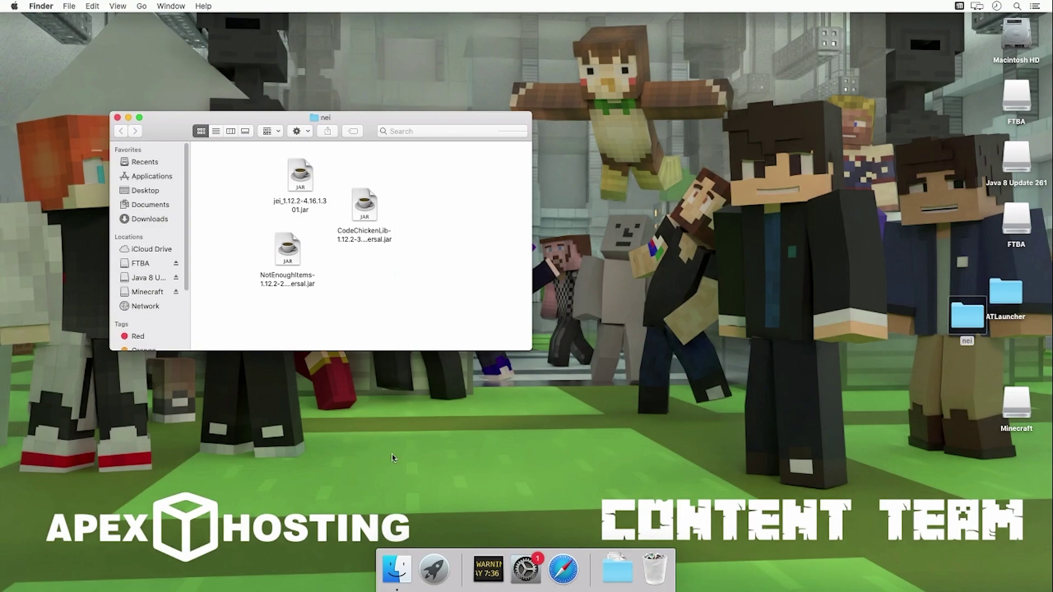
Use Go to Folder to jump Finder to ~/Library/Application Support/minecraft.
click(607, 315)
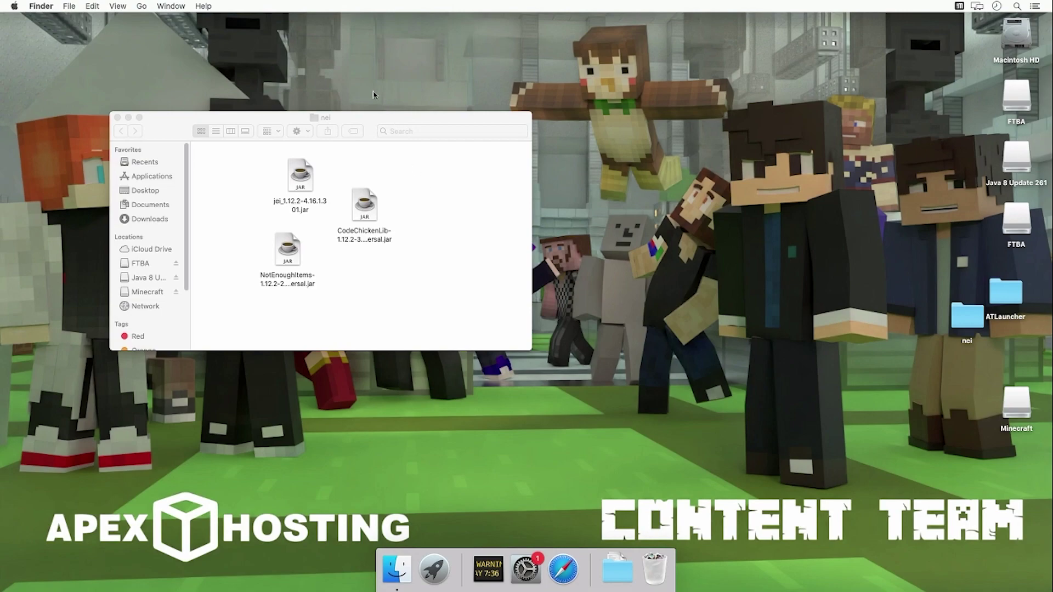
click(141, 6)
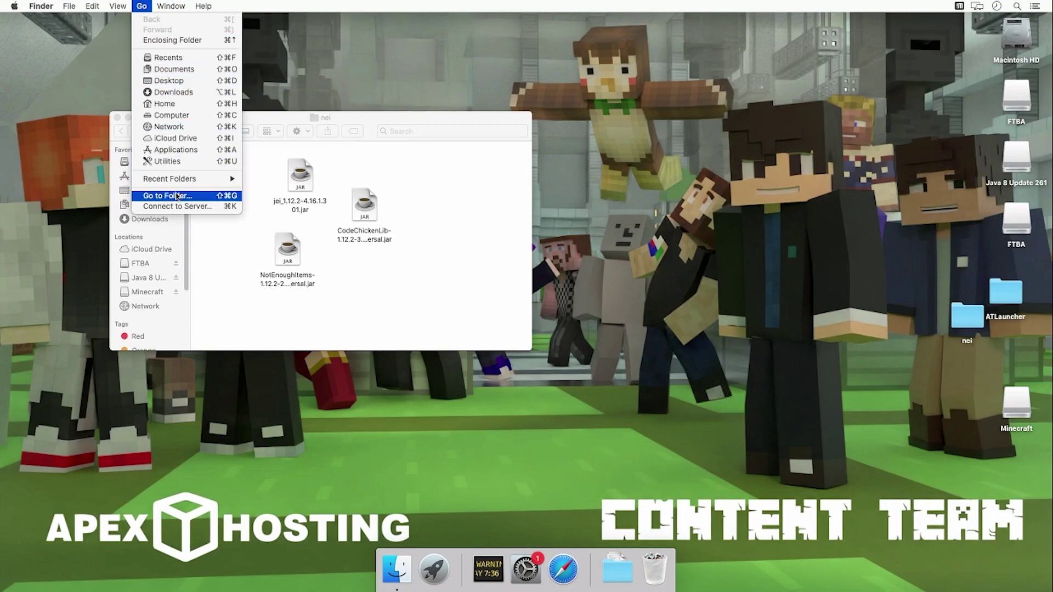
click(177, 196)
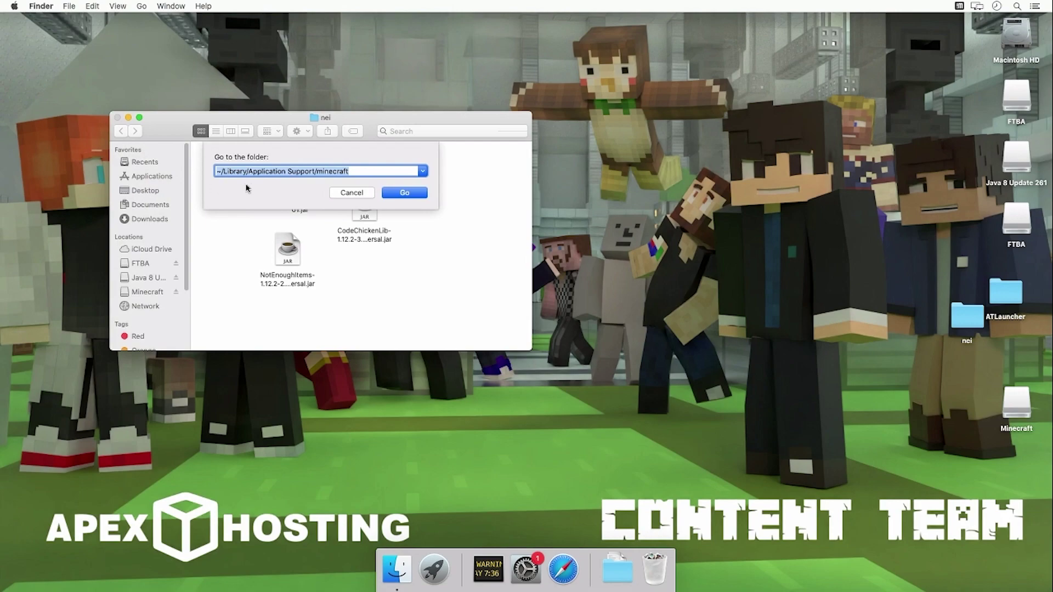
click(223, 171)
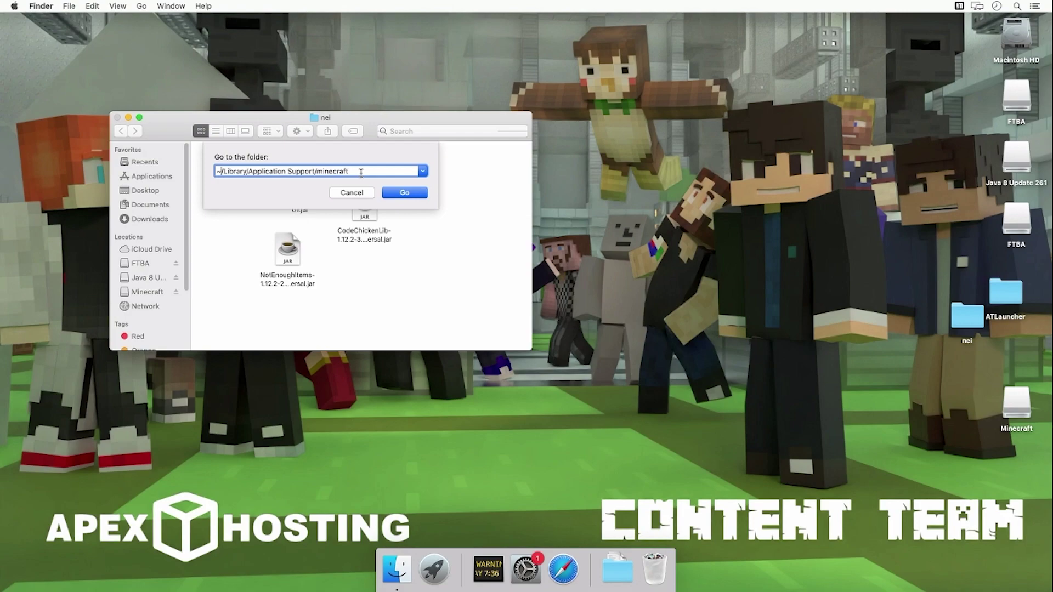
click(405, 193)
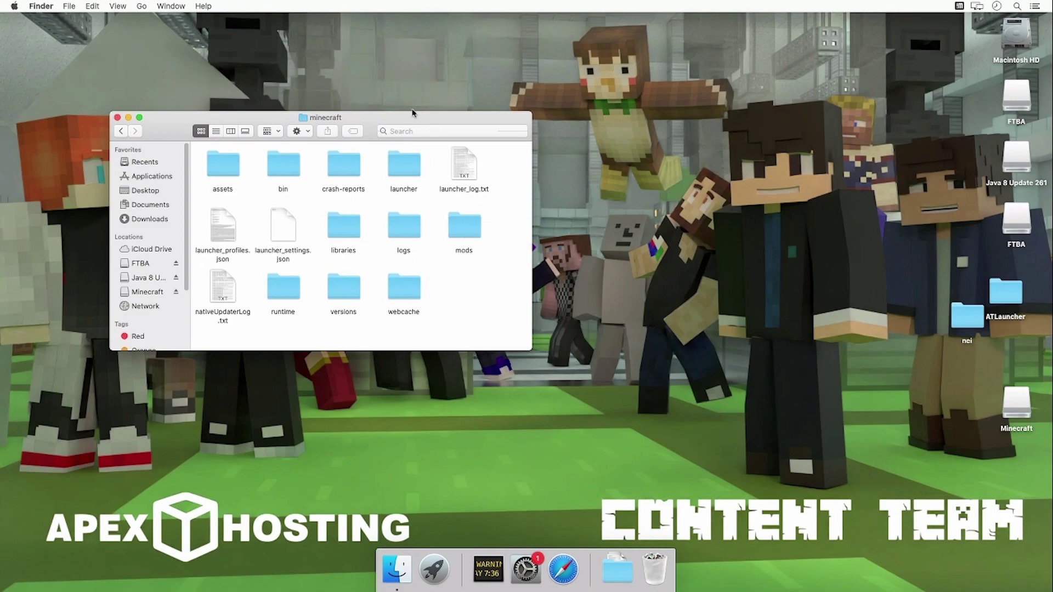
Drag the three 1.12.2 jars from the desktop nei folder into minecraft's mods folder, then close nei.
drag(396, 119, 371, 116)
click(969, 316)
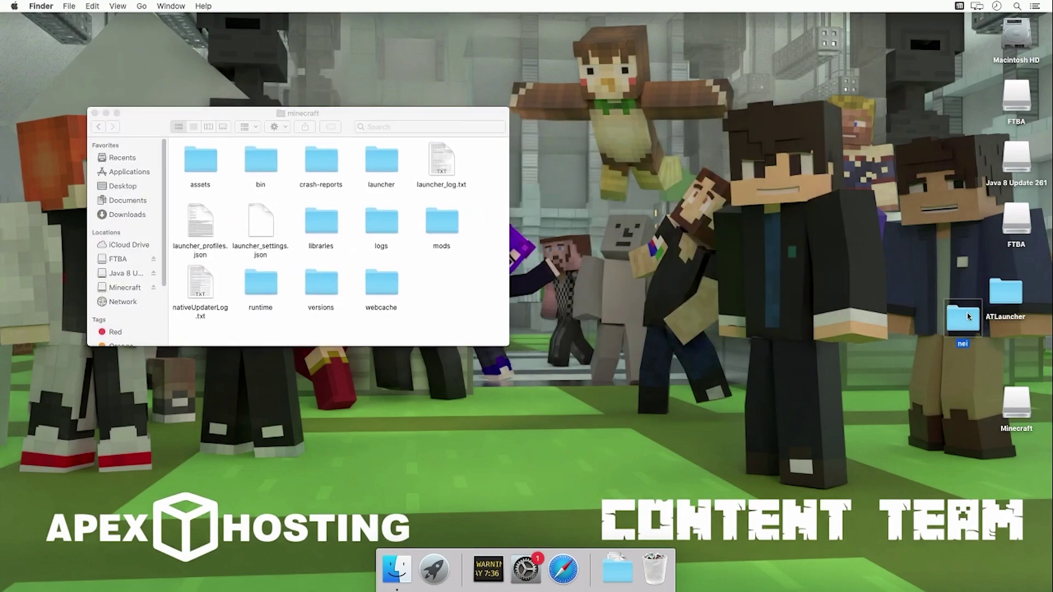
double_click(964, 318)
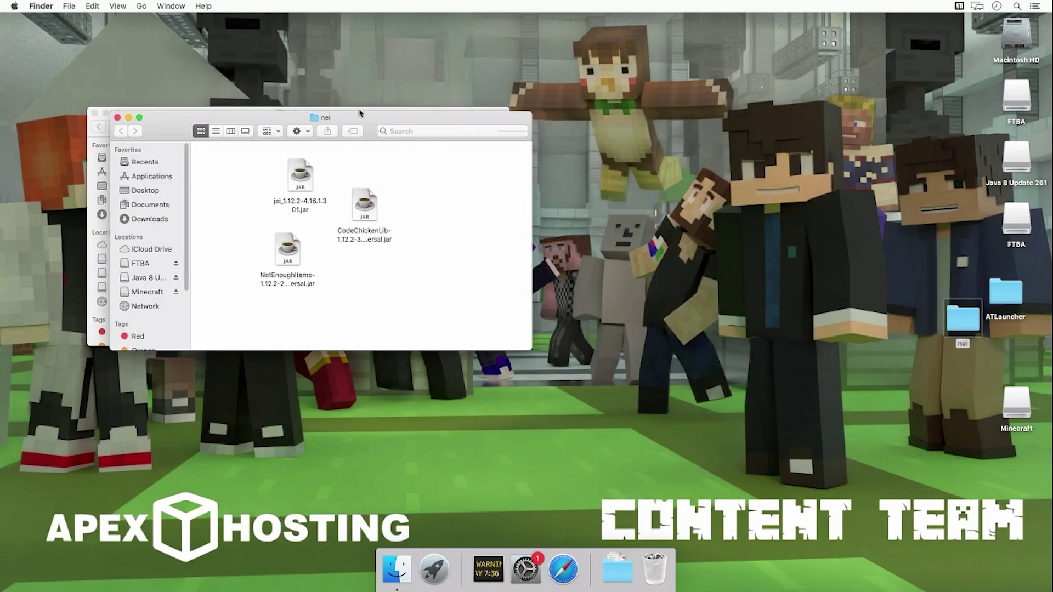
drag(354, 116, 750, 68)
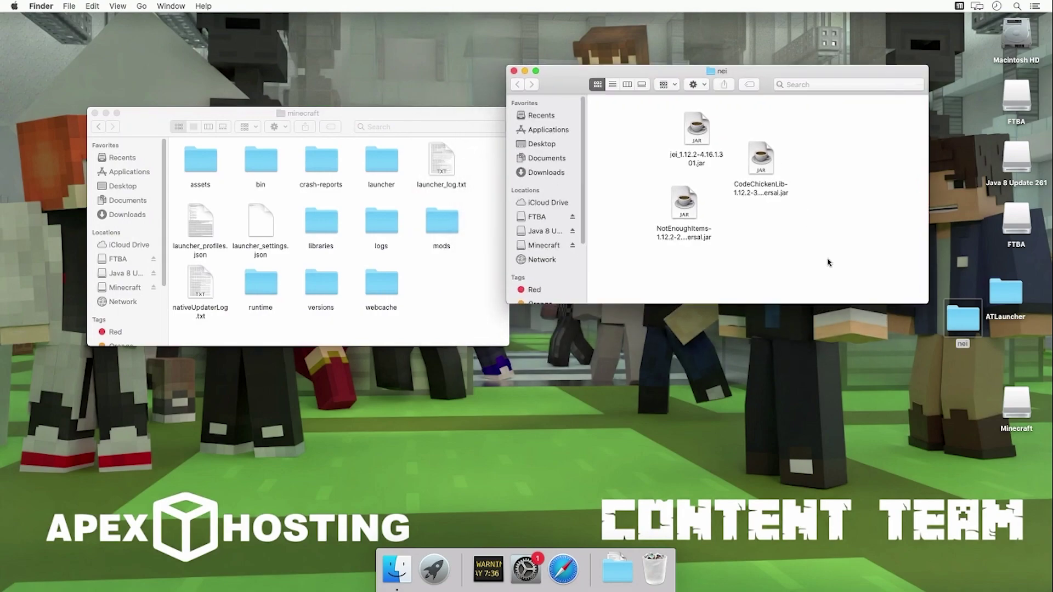
drag(828, 262, 455, 220)
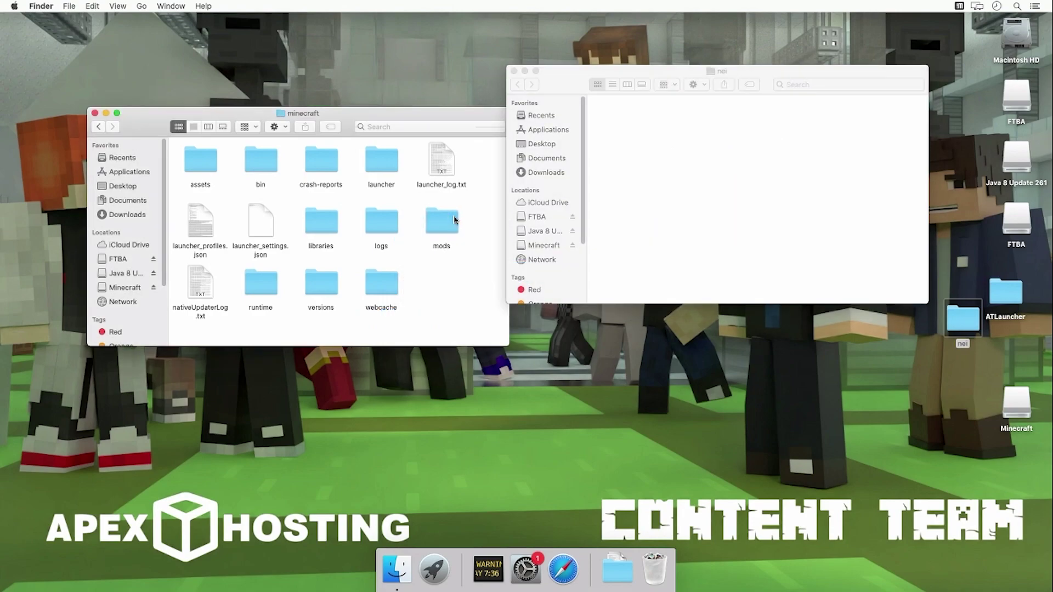
click(513, 72)
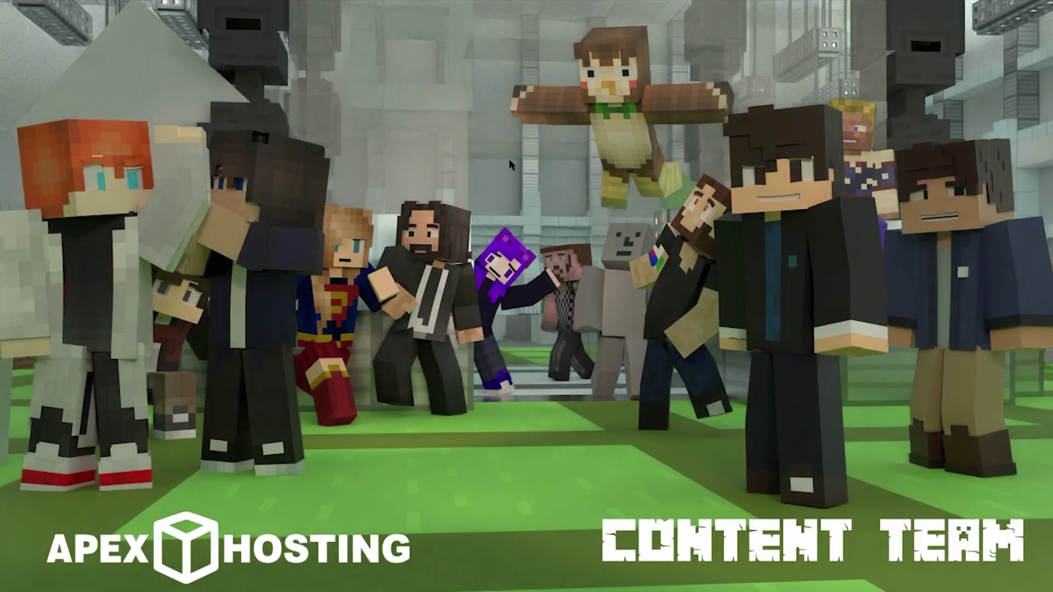
key(super)
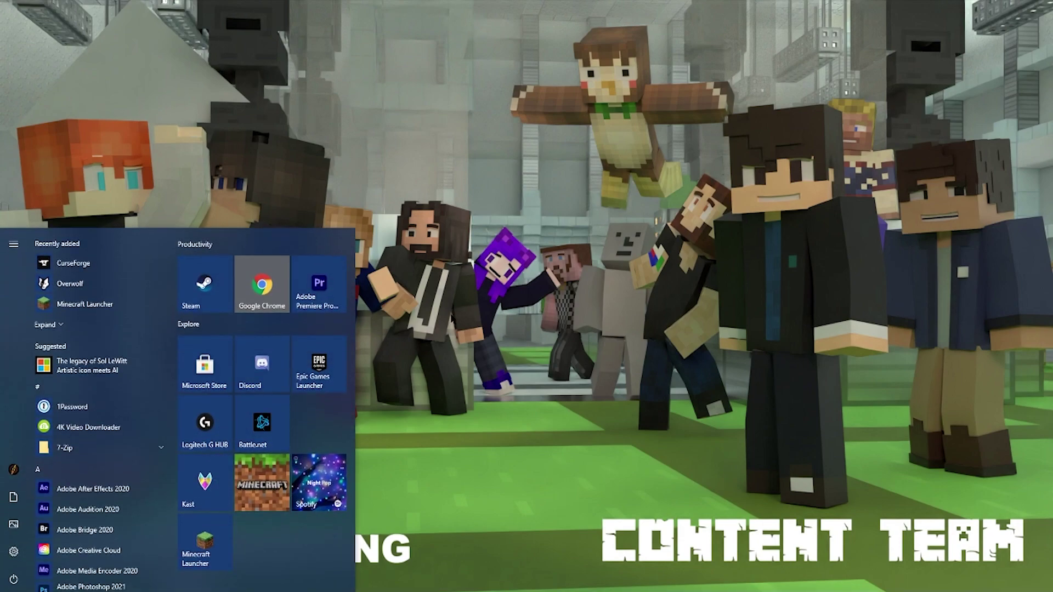
Open .minecraft via %appdata% and select the three jars in the nei window beside it.
text(%)
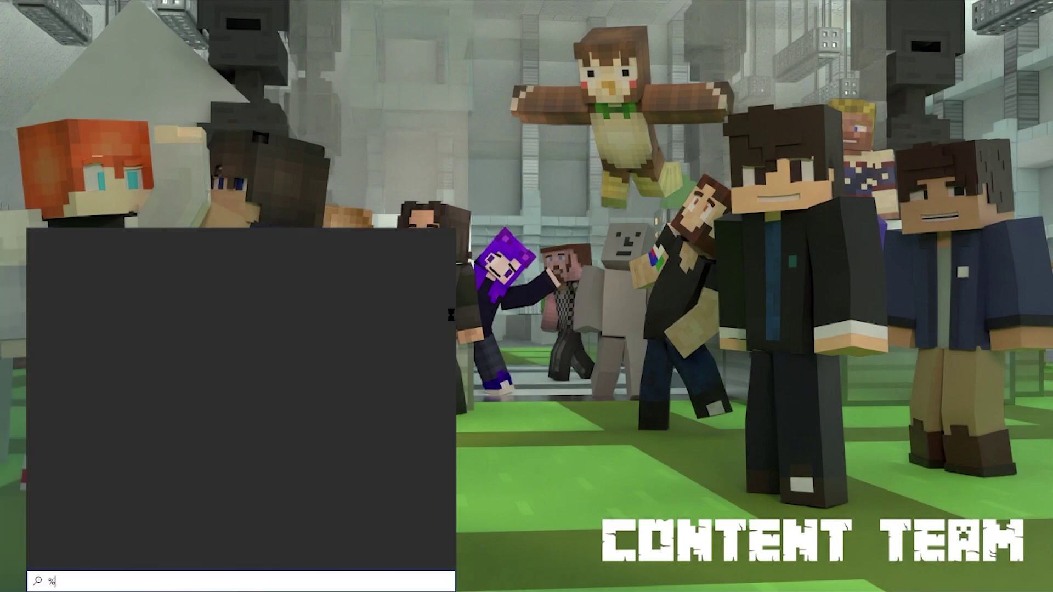
text(appdat)
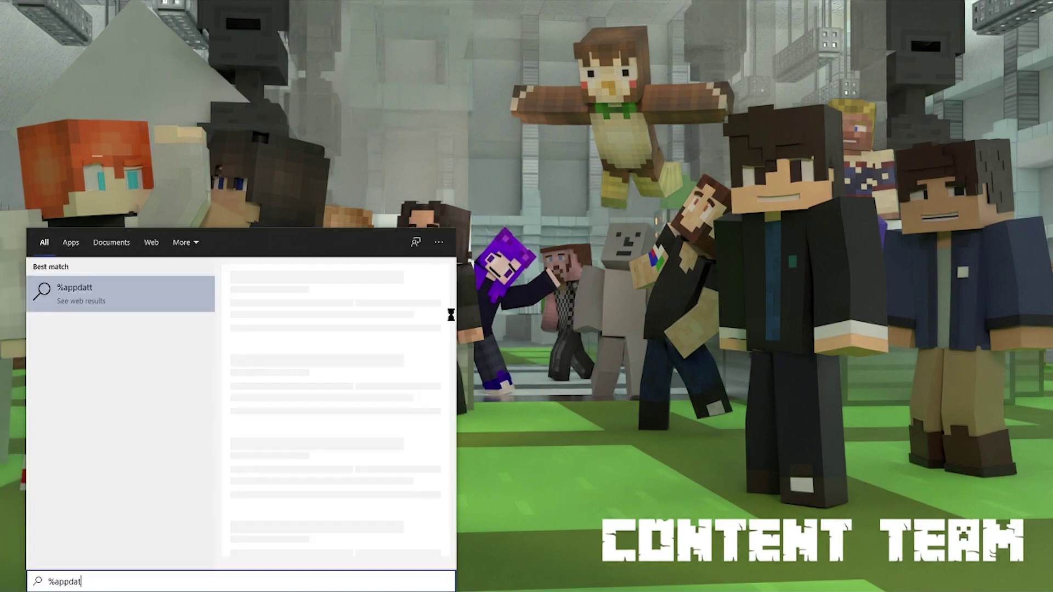
text(a%)
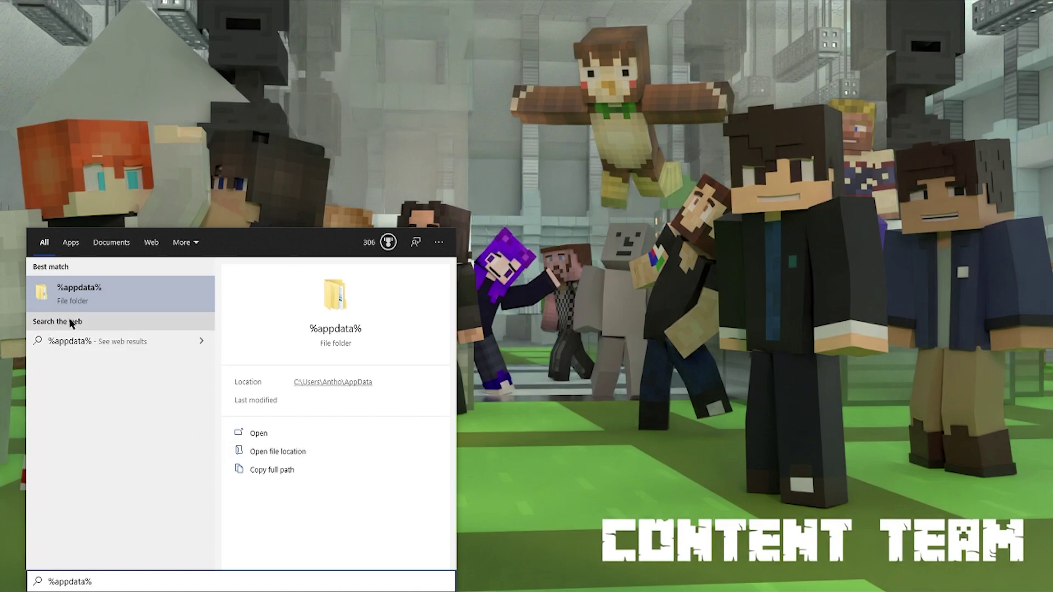
click(114, 296)
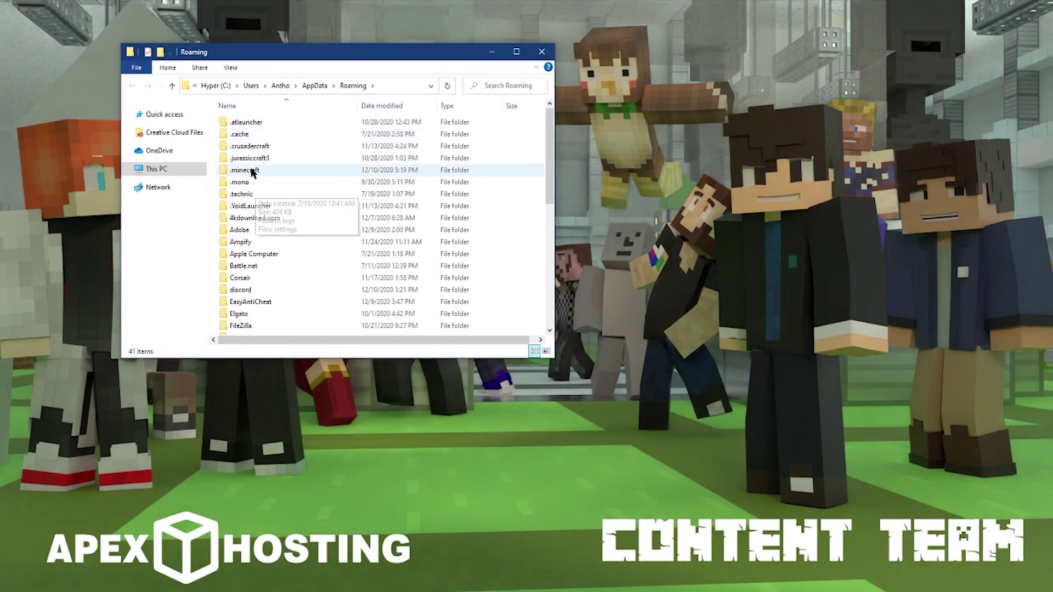
double_click(262, 172)
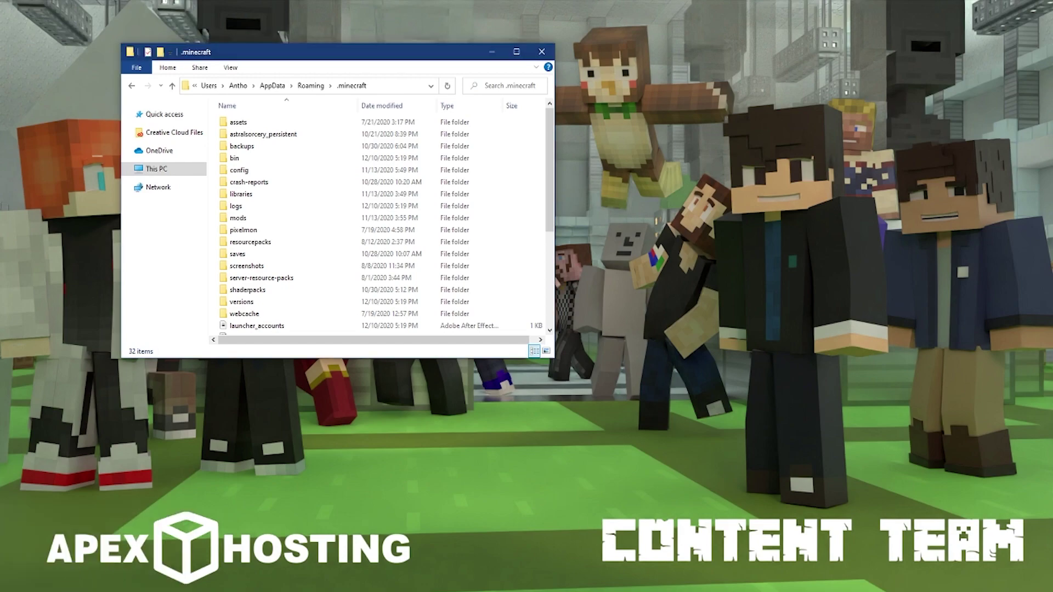
click(40, 551)
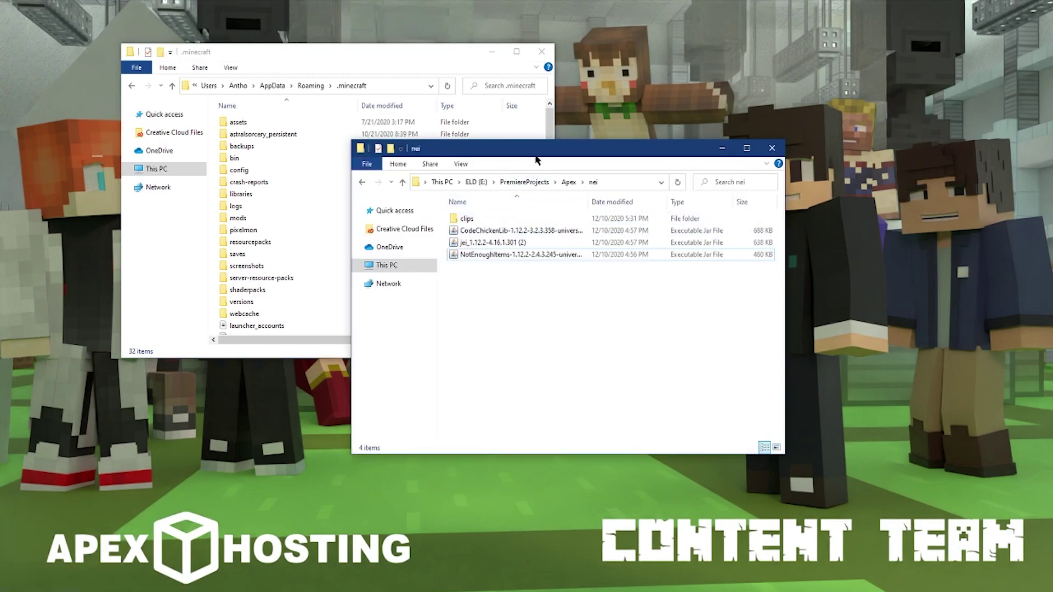
drag(535, 155, 701, 97)
drag(718, 296, 255, 215)
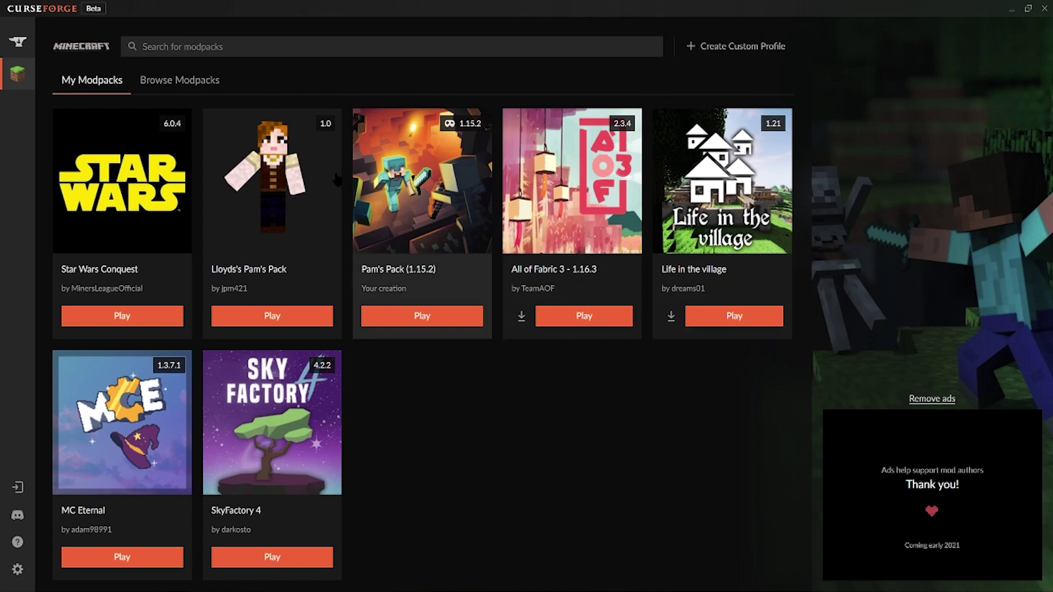
Look over the Pam's Pack modpack details and options, then return to the modpack grid.
click(296, 168)
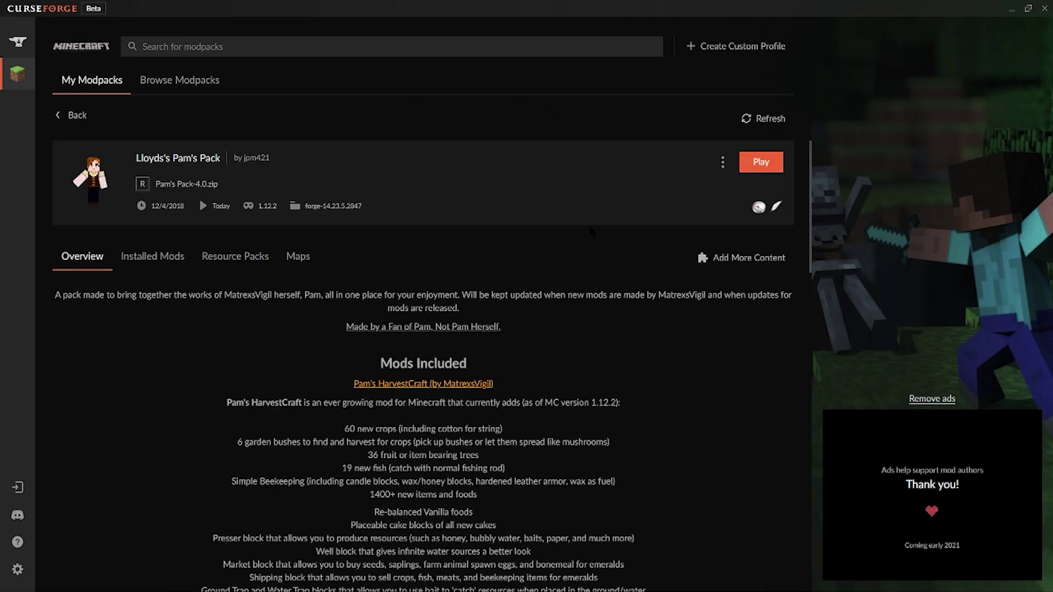
click(719, 167)
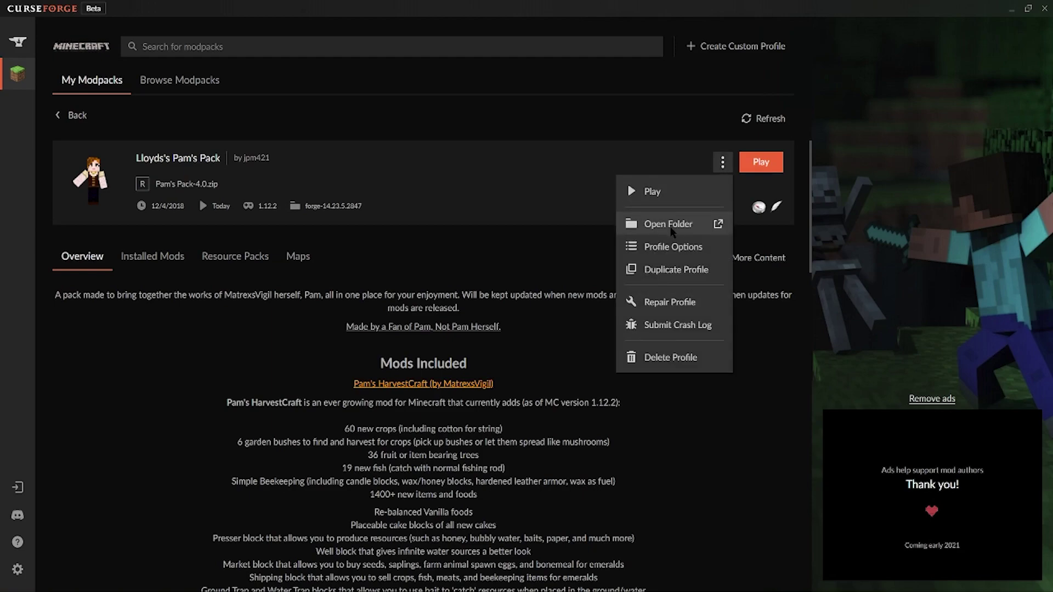
click(78, 110)
click(75, 116)
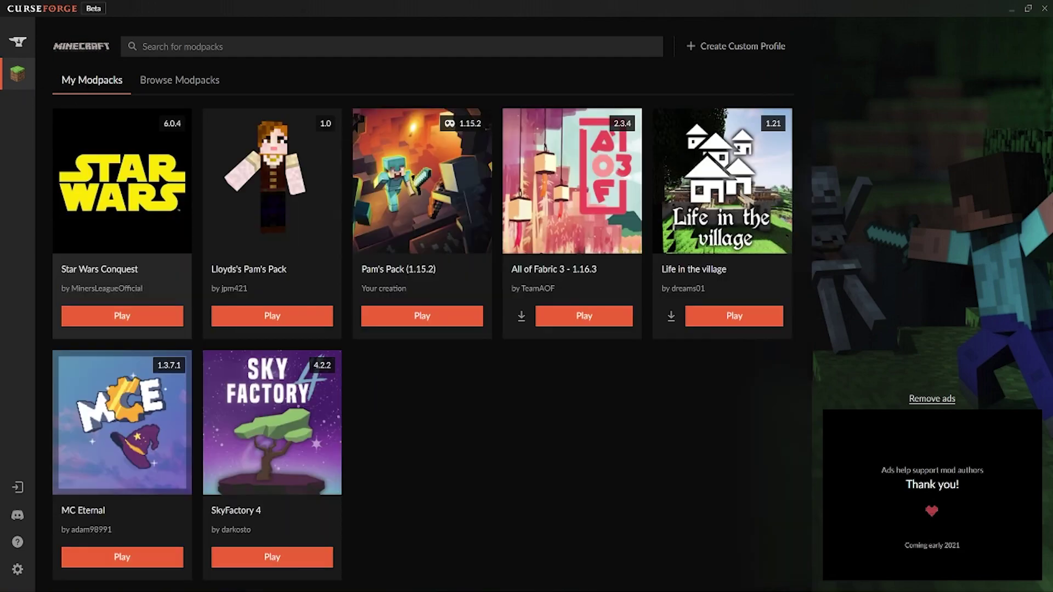
Open the Pam's Pack instance folder beside the nei window with its three jars selected.
right_click(287, 205)
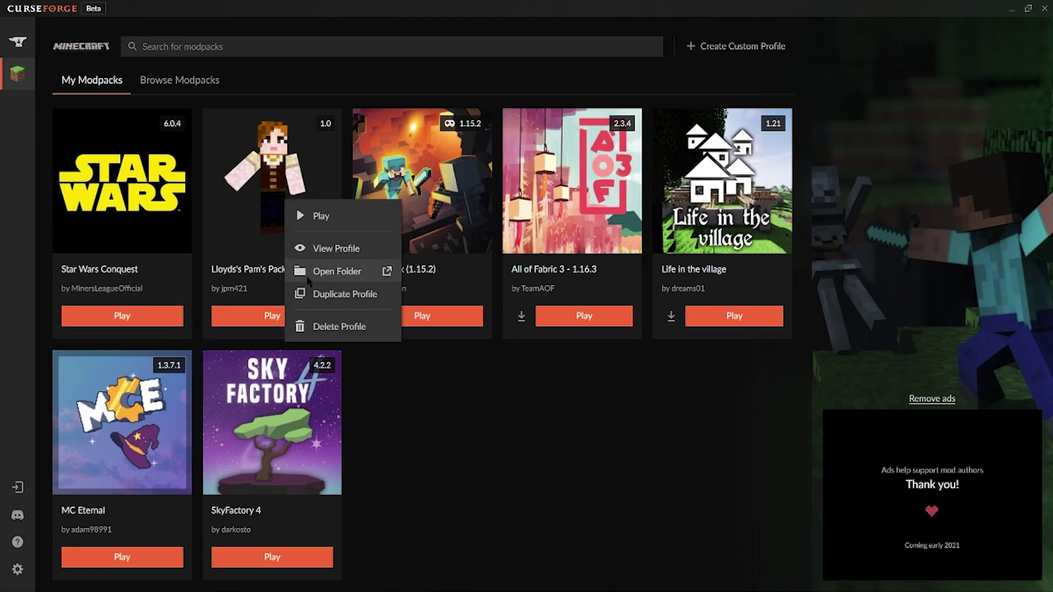
click(338, 277)
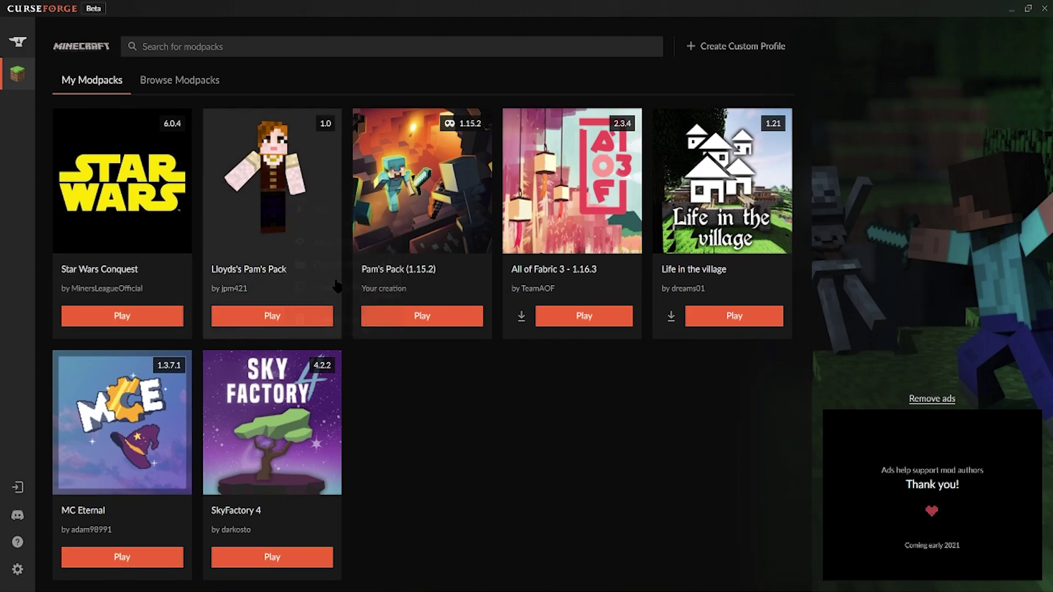
drag(794, 107, 282, 39)
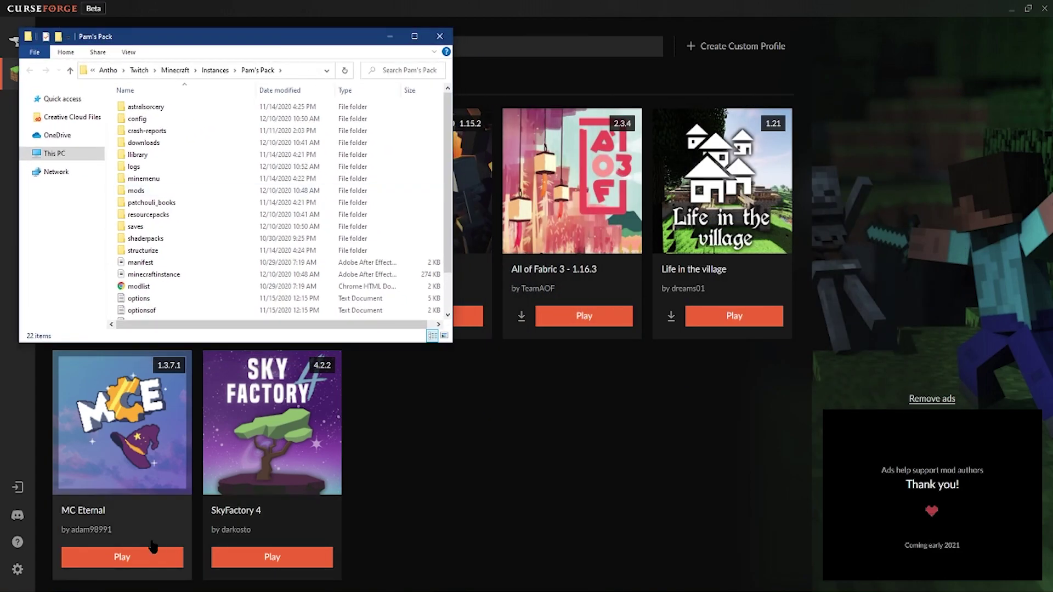
click(69, 587)
drag(630, 90, 616, 82)
click(738, 322)
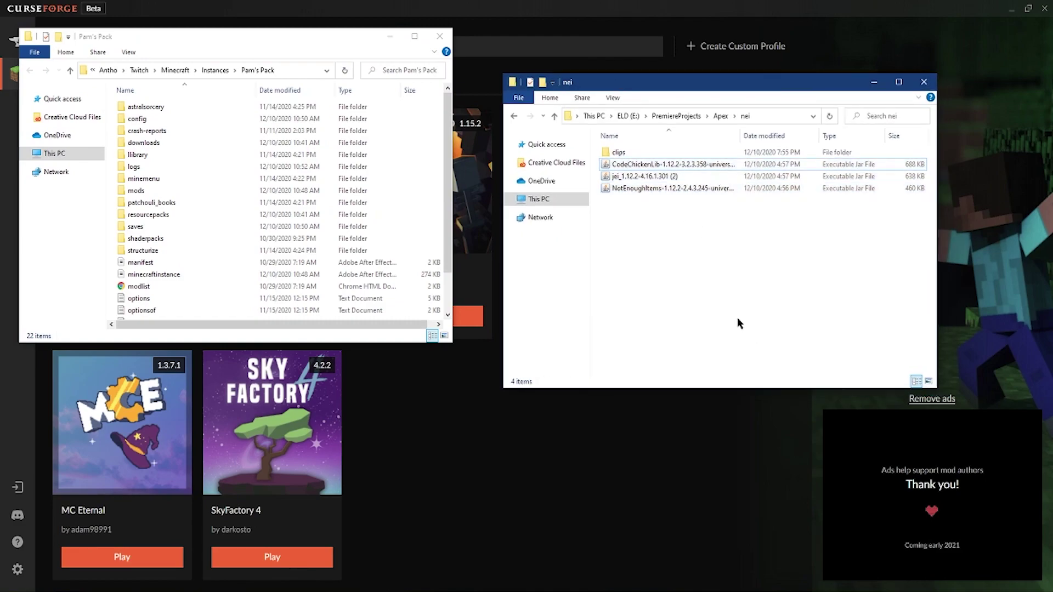
drag(698, 280, 159, 198)
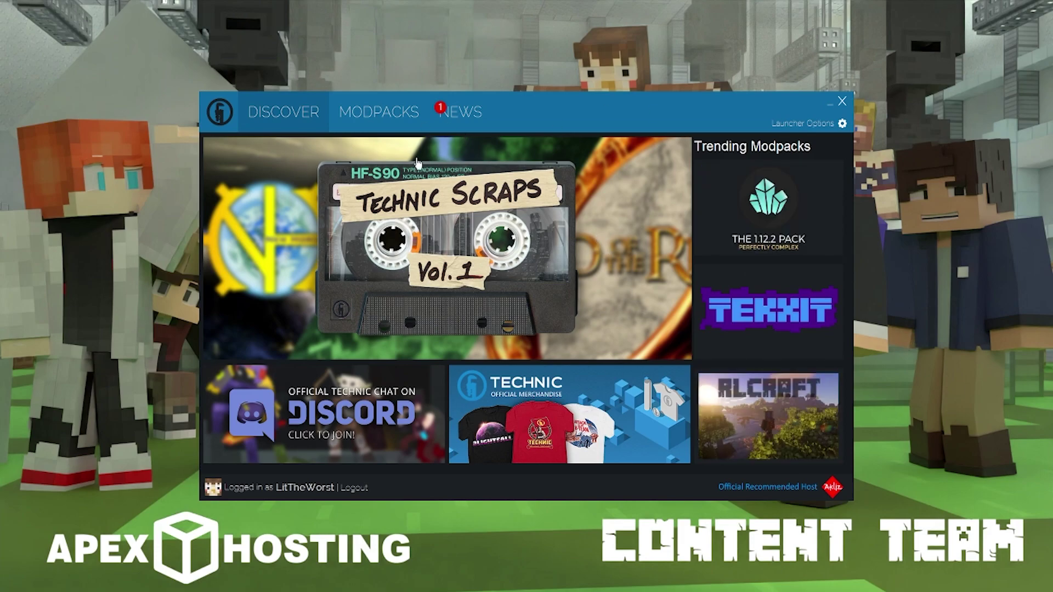
Open the Pixelmon Reforged pack folder and drag the three jars into its mods folder.
click(398, 114)
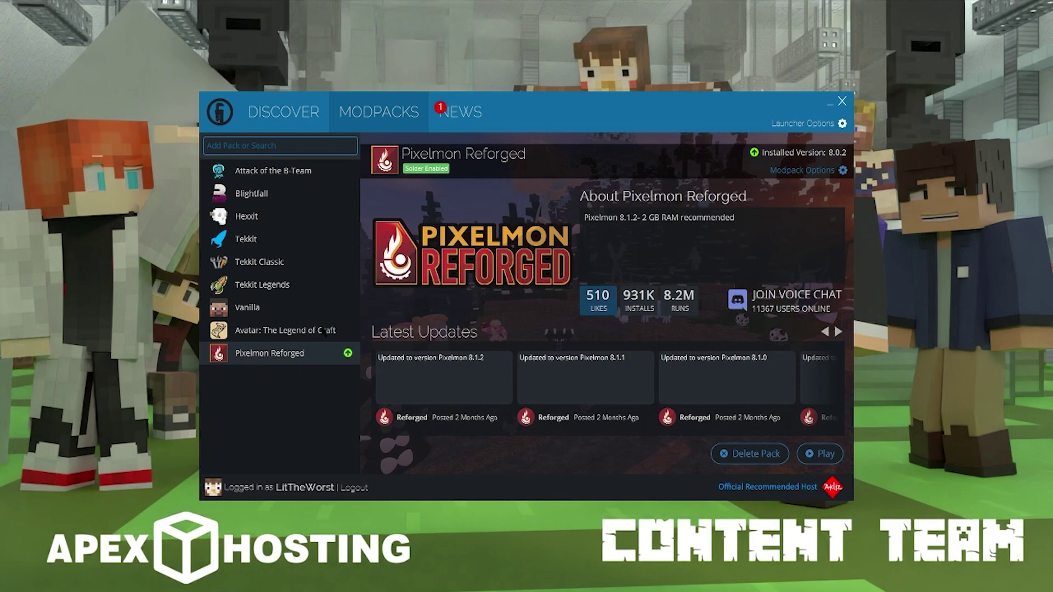
click(842, 171)
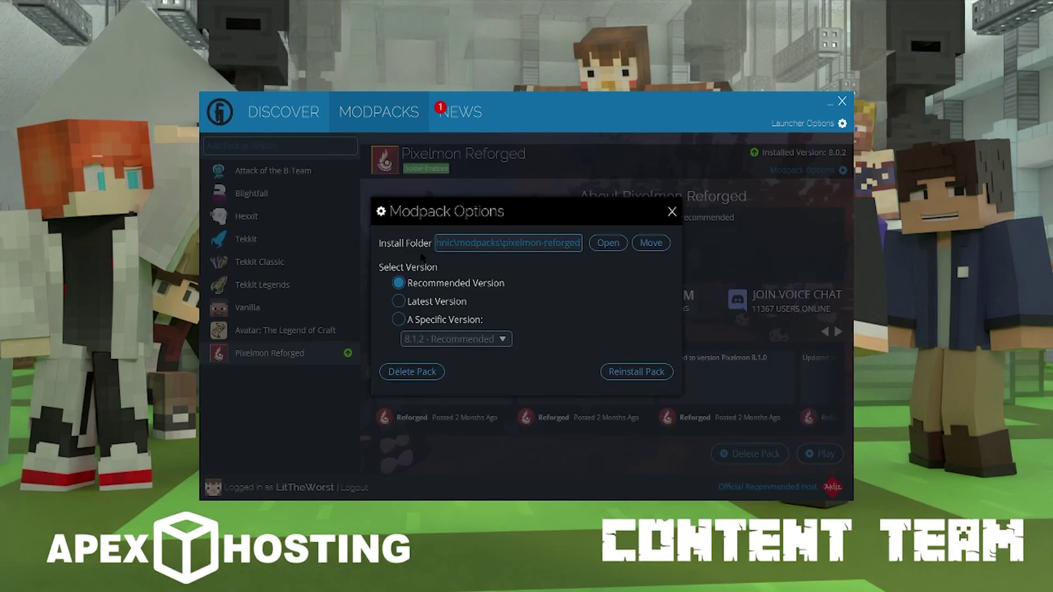
click(607, 243)
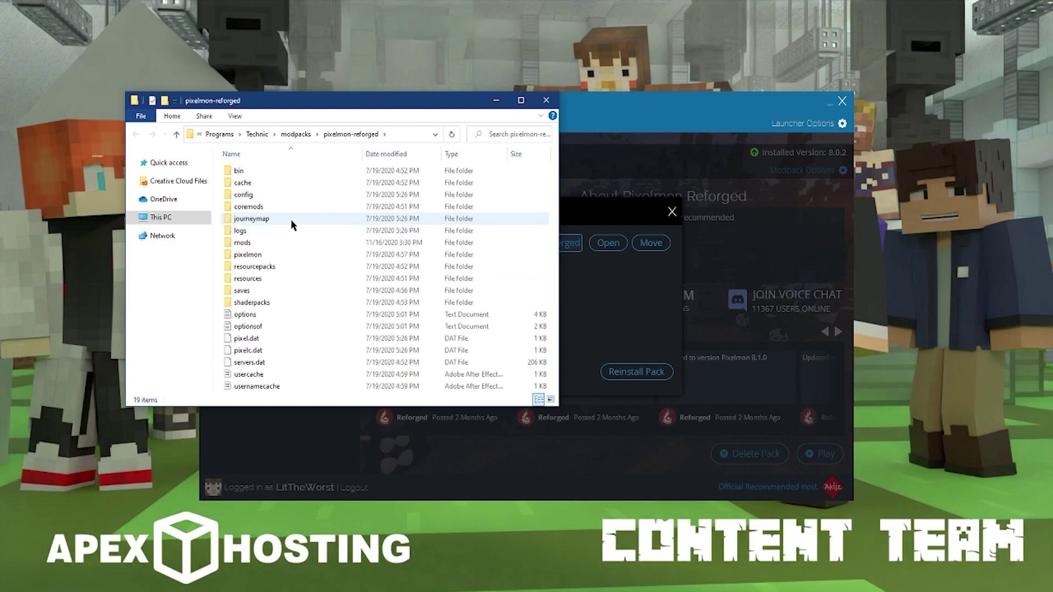
click(248, 245)
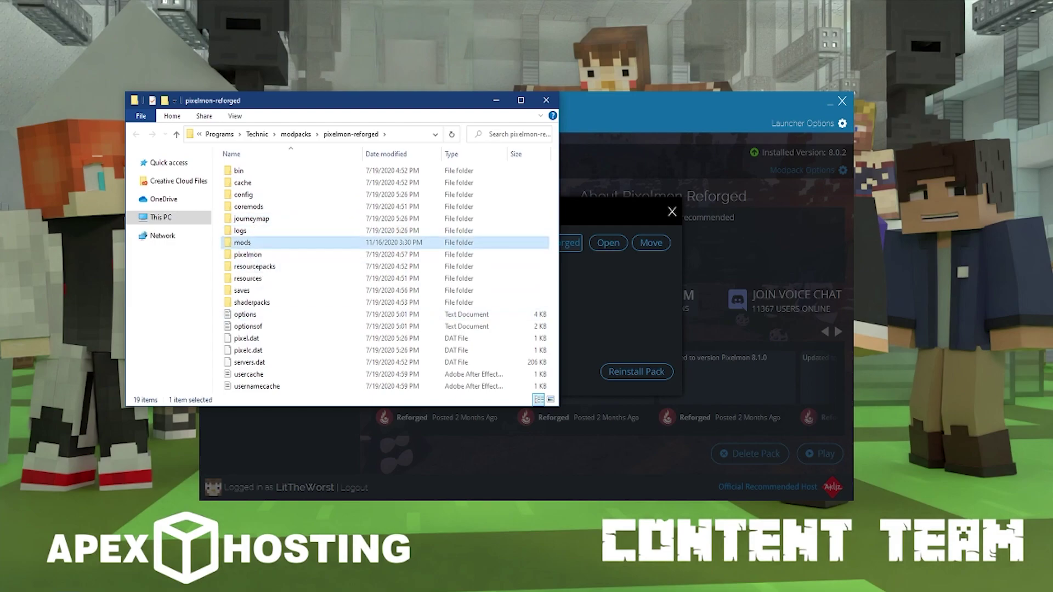
click(47, 549)
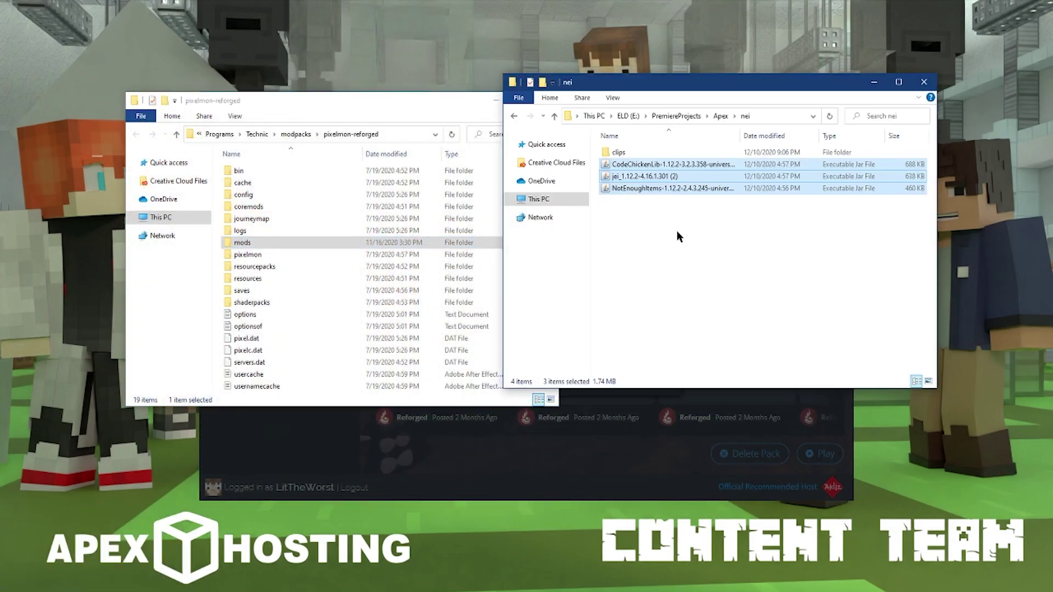
drag(669, 176, 258, 245)
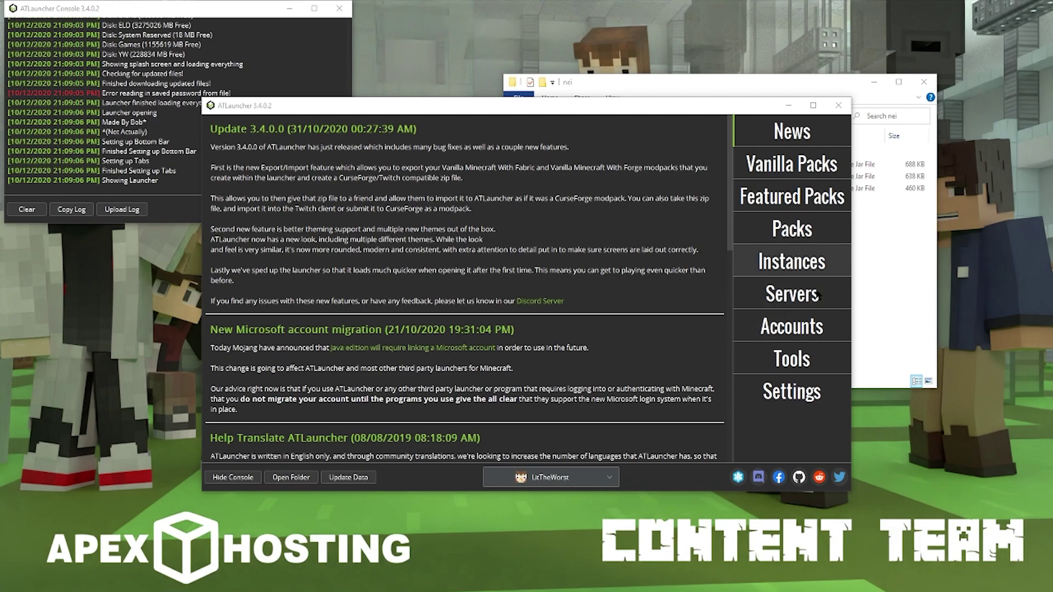
Open the Ocean Outlast instance folder and copy the three jars into its mods folder.
click(805, 252)
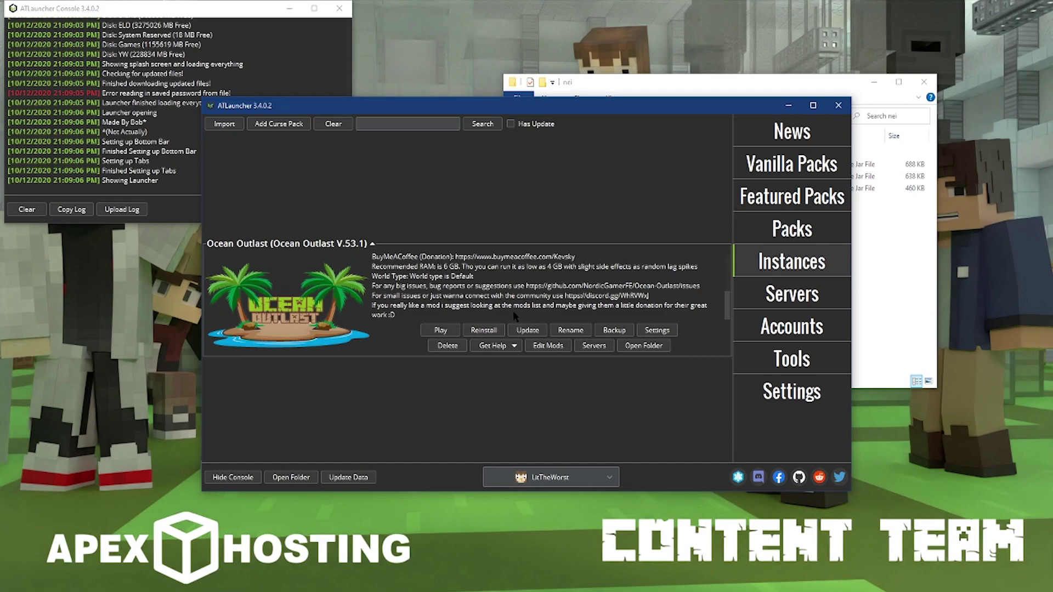
click(628, 348)
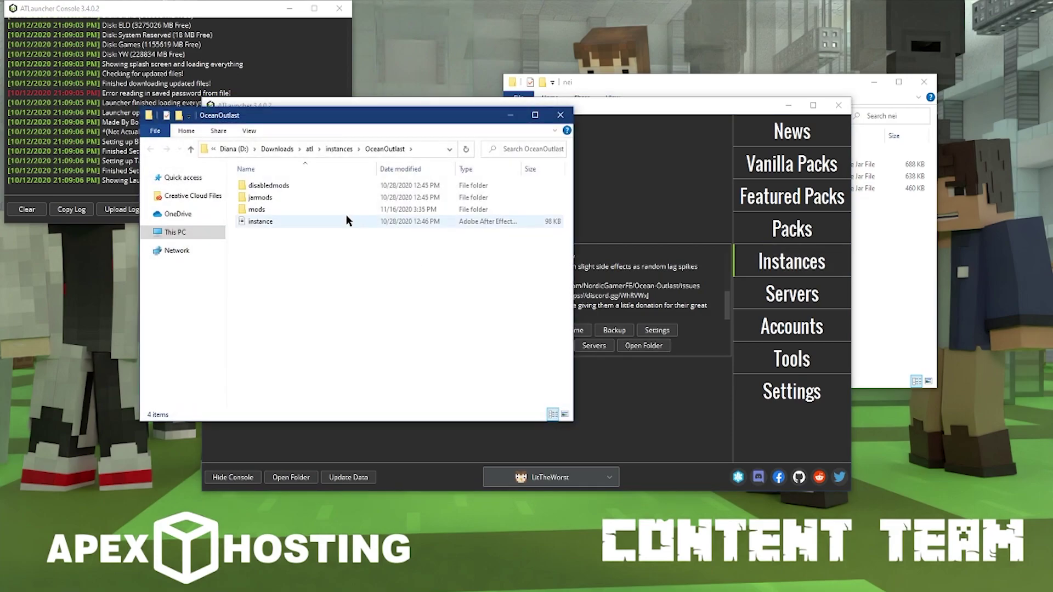
click(625, 85)
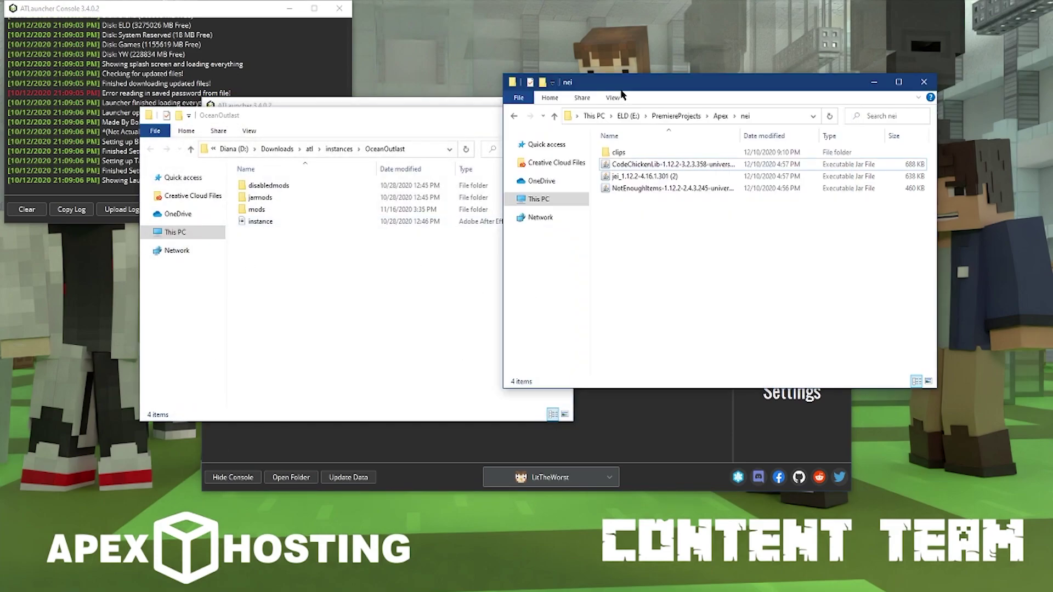
drag(723, 226, 646, 164)
drag(646, 165, 270, 209)
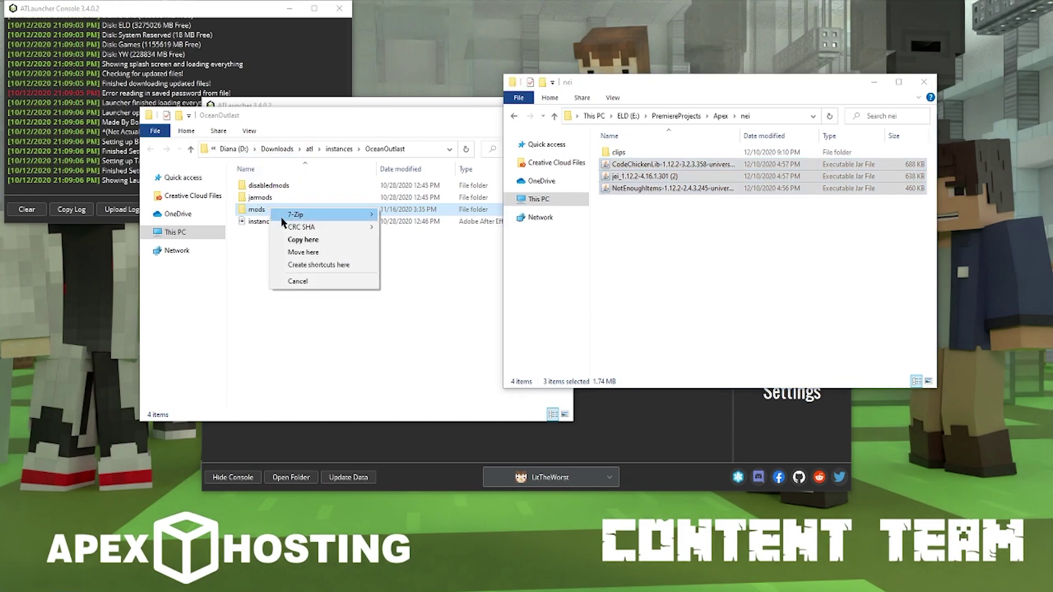
click(320, 242)
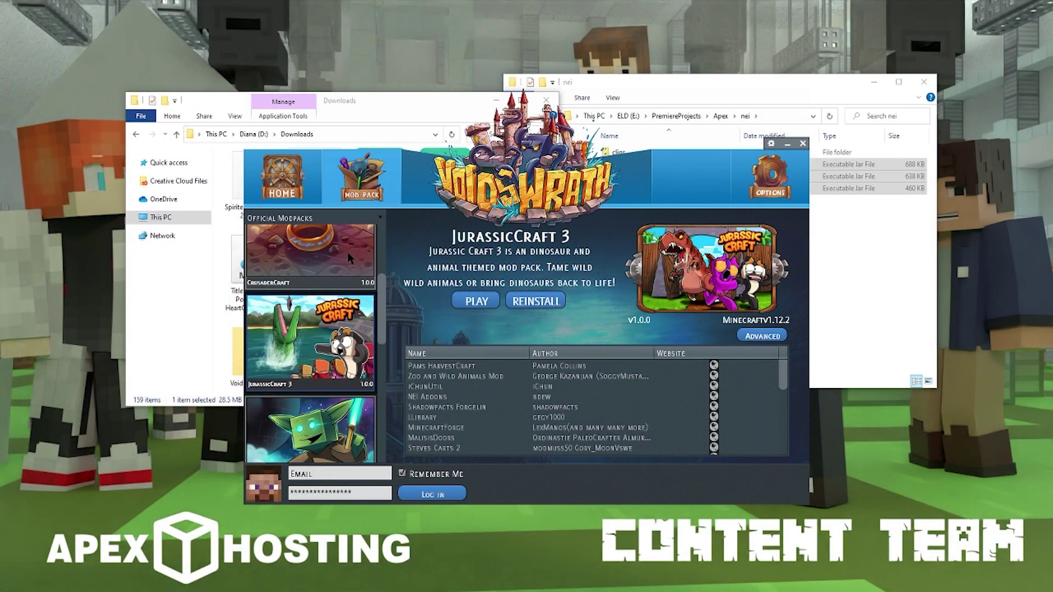
Open JurassicCraft 3's mods folder via Advanced > Edit Mods and drag the three jars in.
click(348, 253)
click(311, 365)
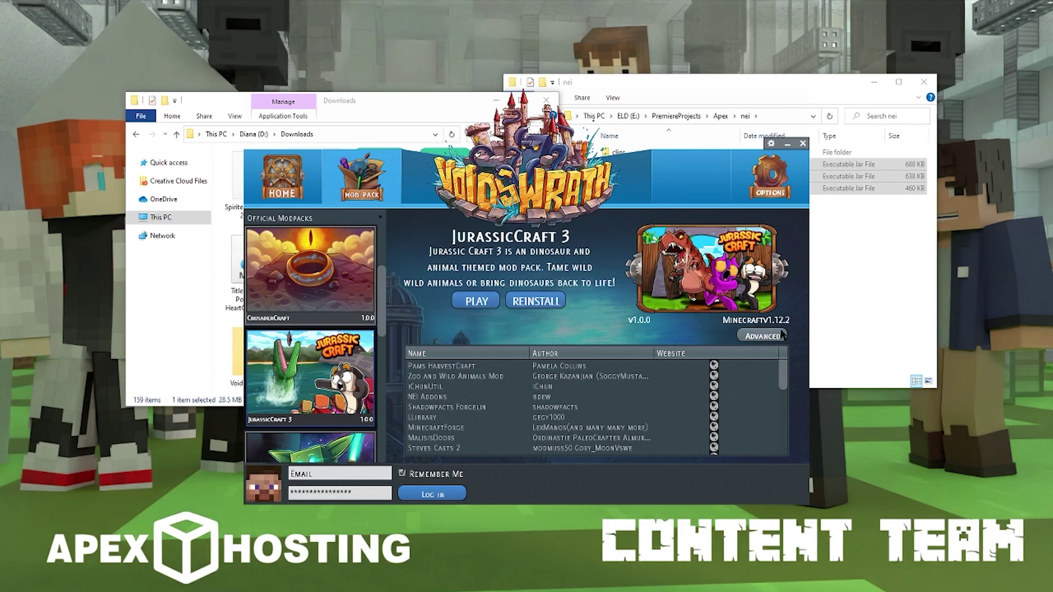
click(765, 336)
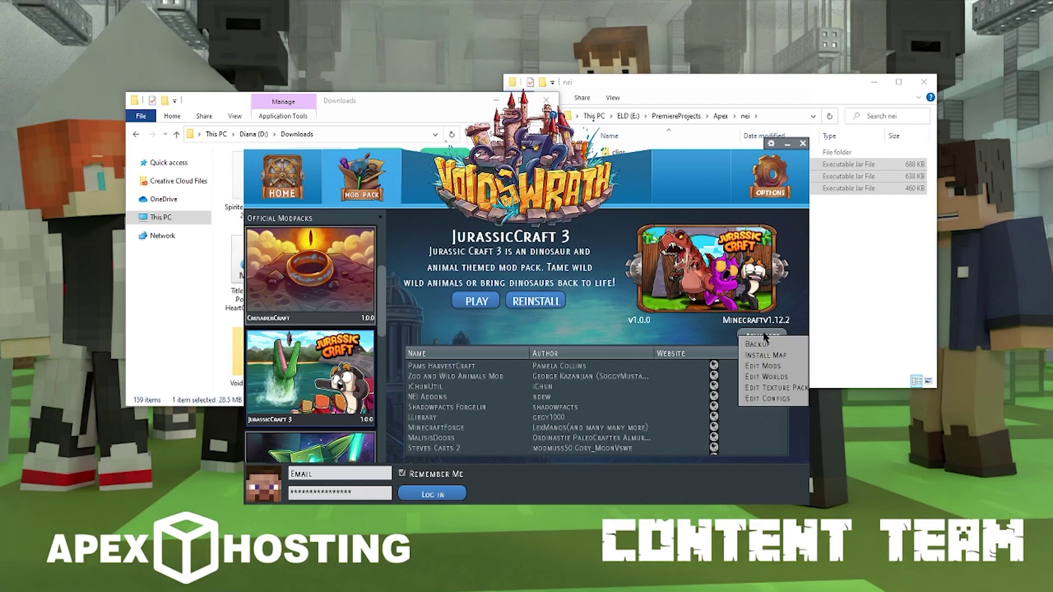
click(792, 369)
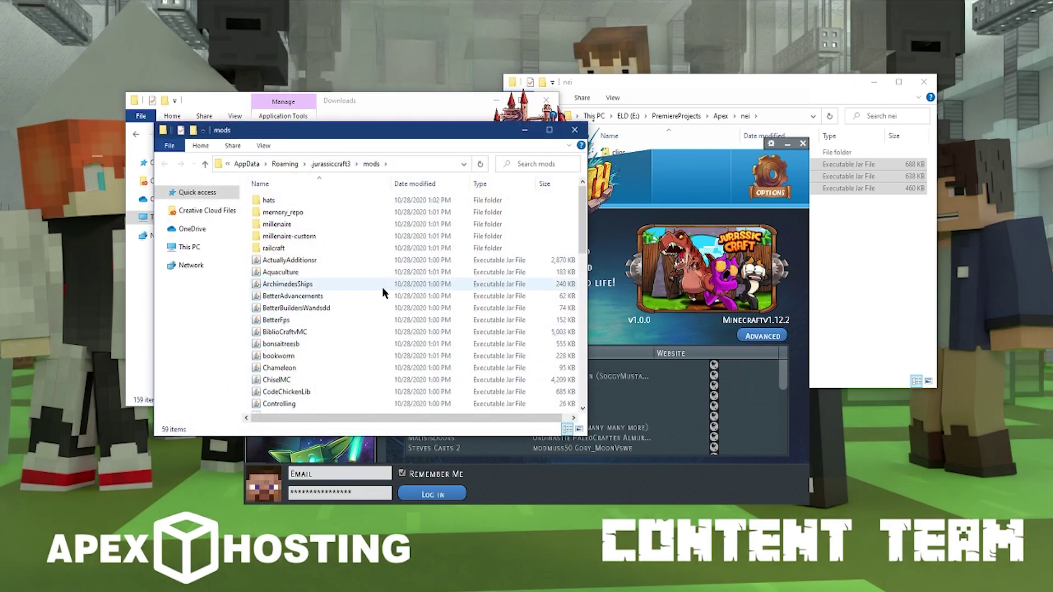
click(856, 273)
drag(797, 248, 613, 165)
click(617, 153)
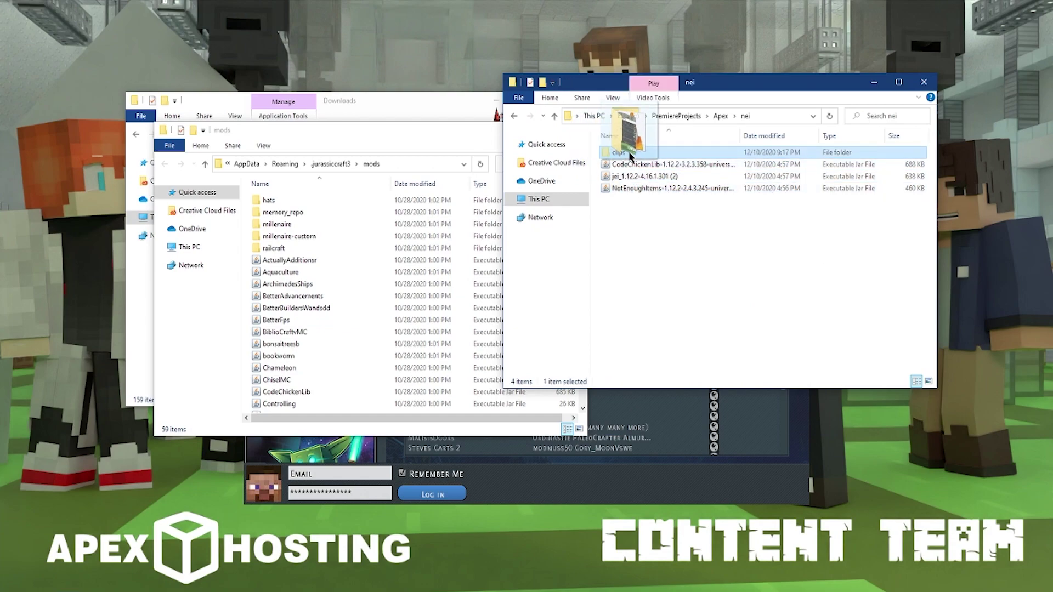
drag(664, 250, 386, 299)
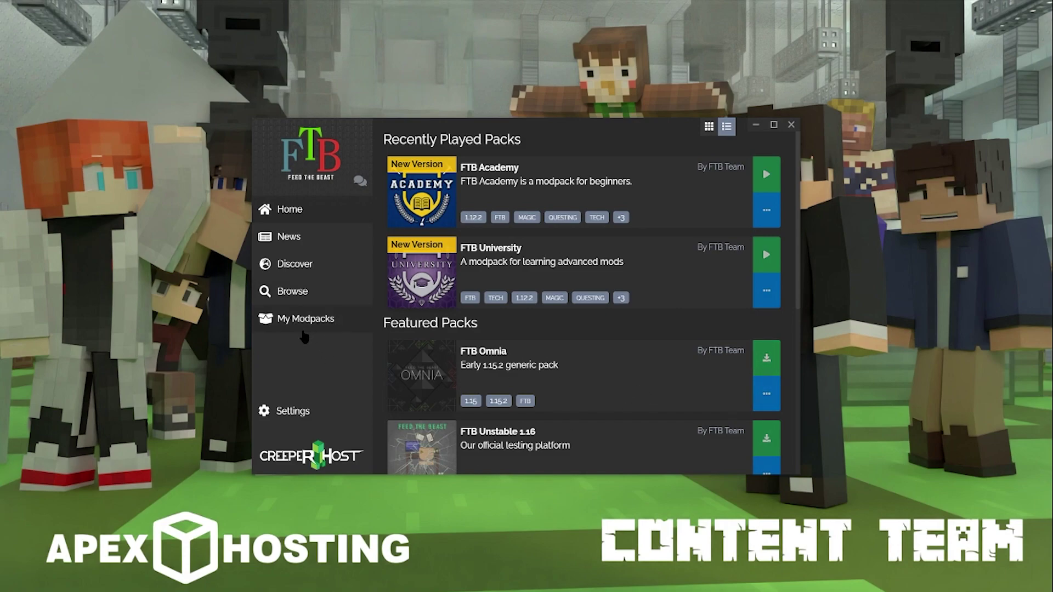
Open the FTB Academy instance folder and copy the three jars into its mods folder.
click(304, 326)
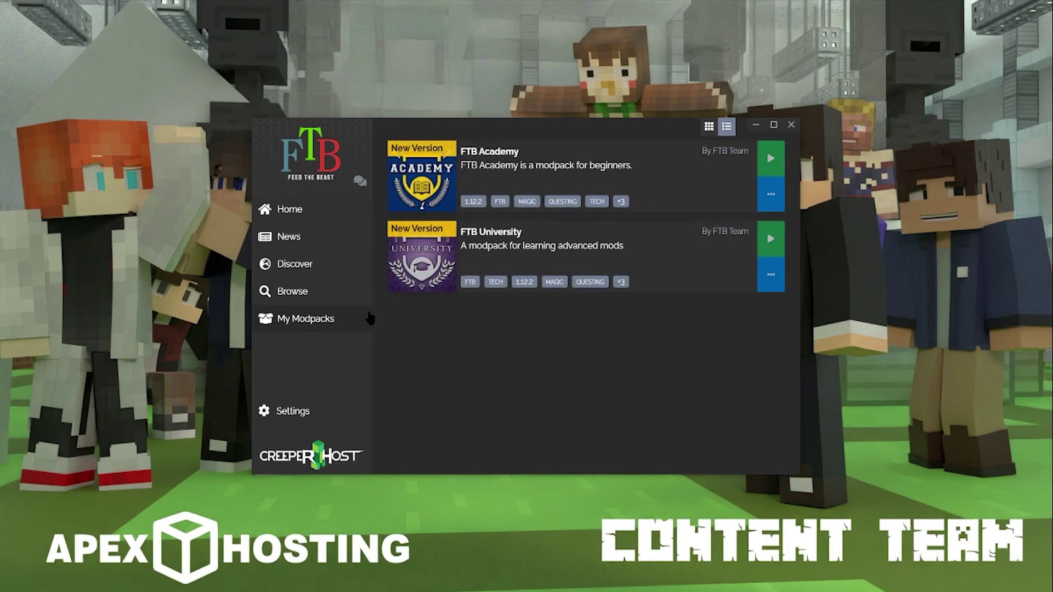
click(774, 205)
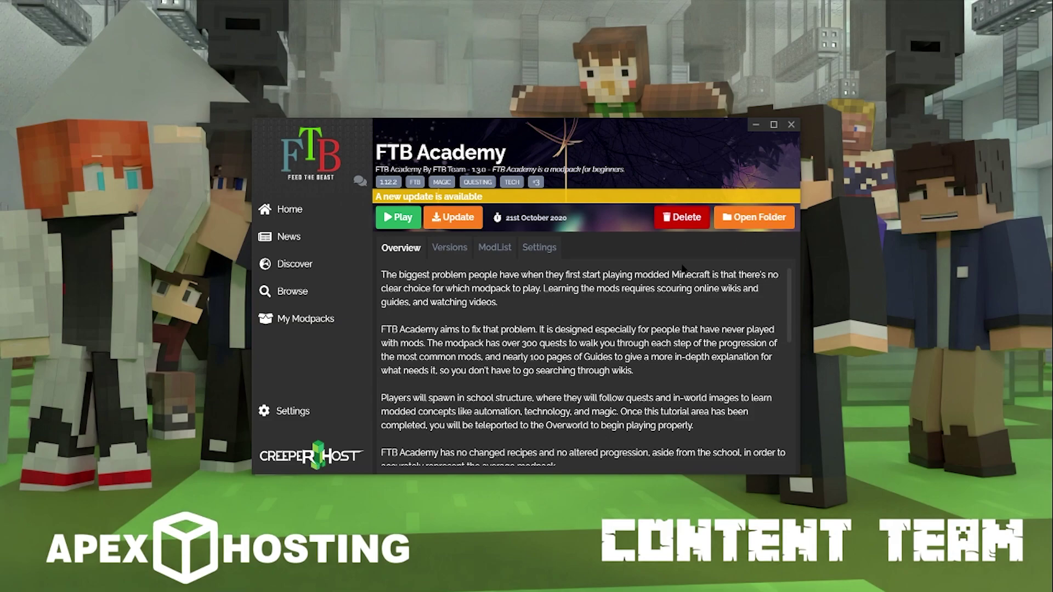
click(748, 222)
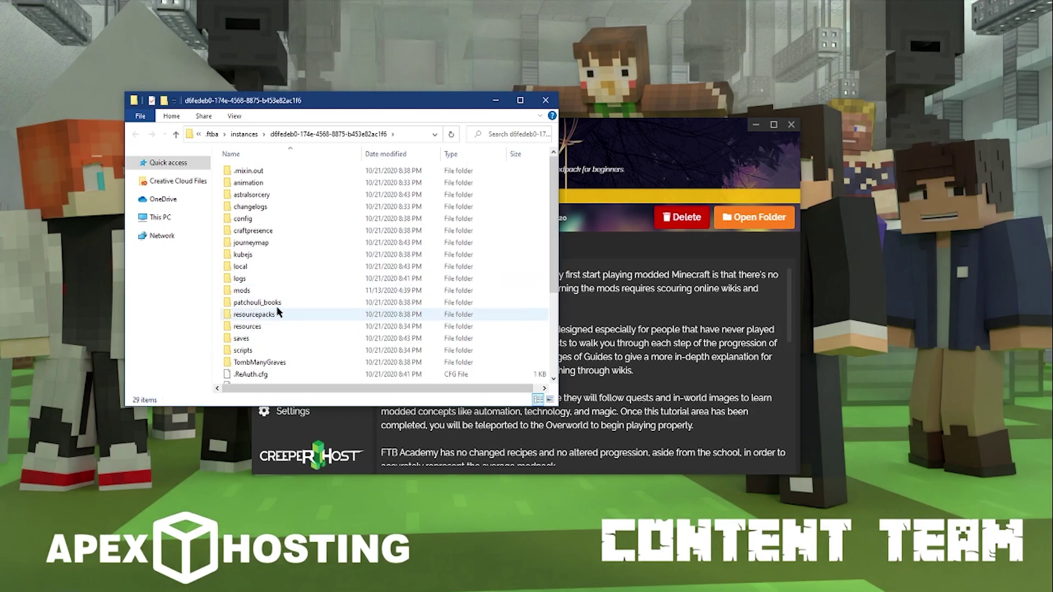
click(292, 297)
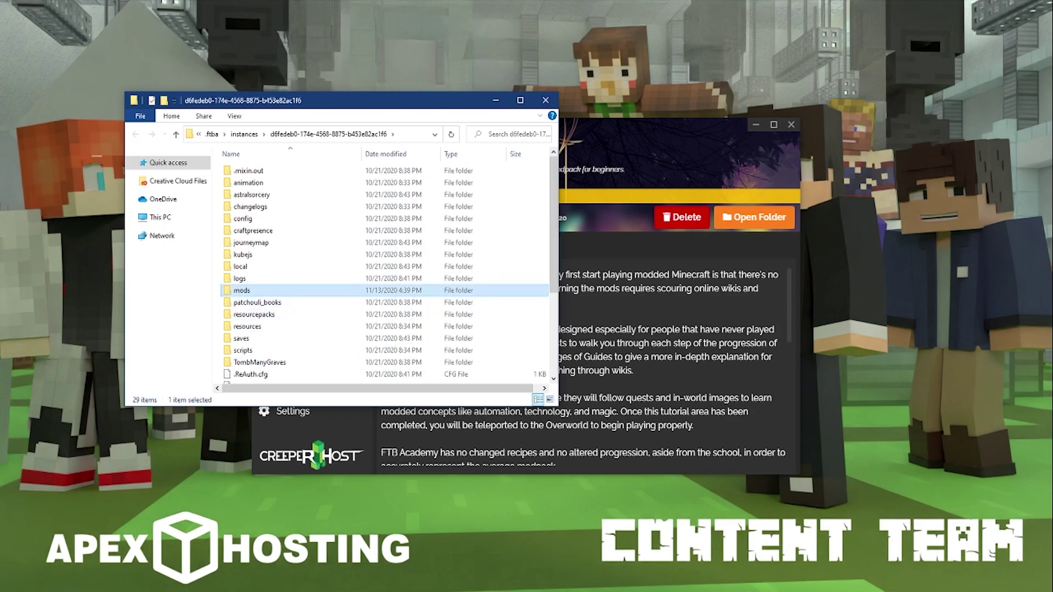
click(47, 540)
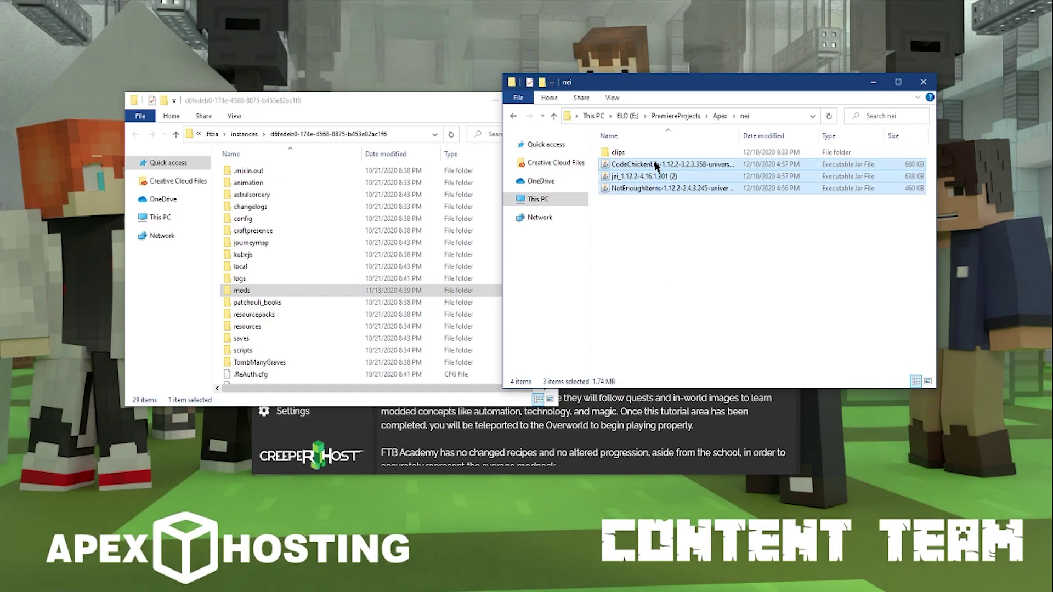
drag(667, 168, 256, 291)
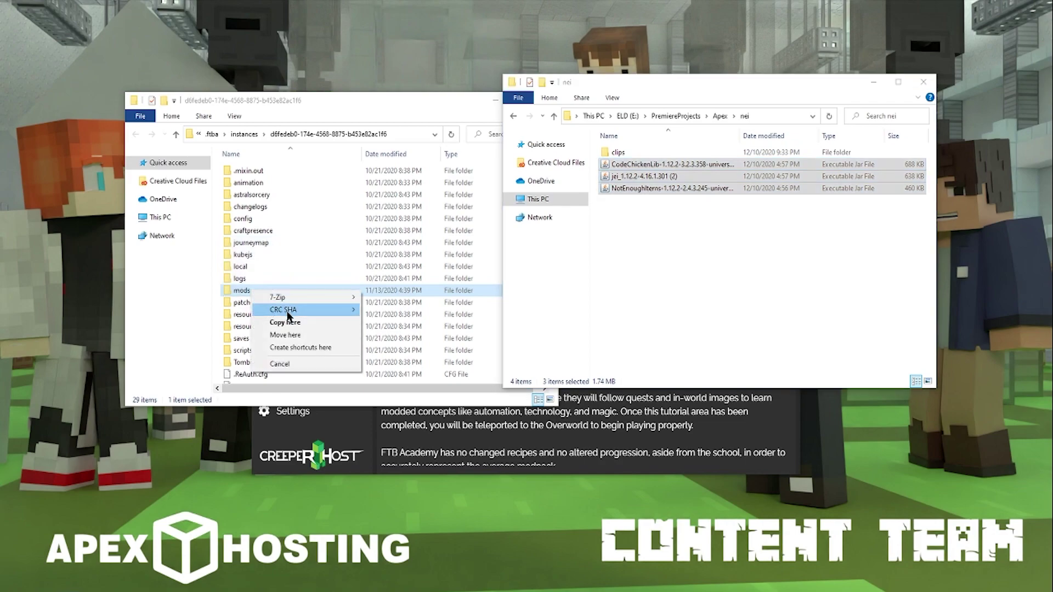
click(297, 325)
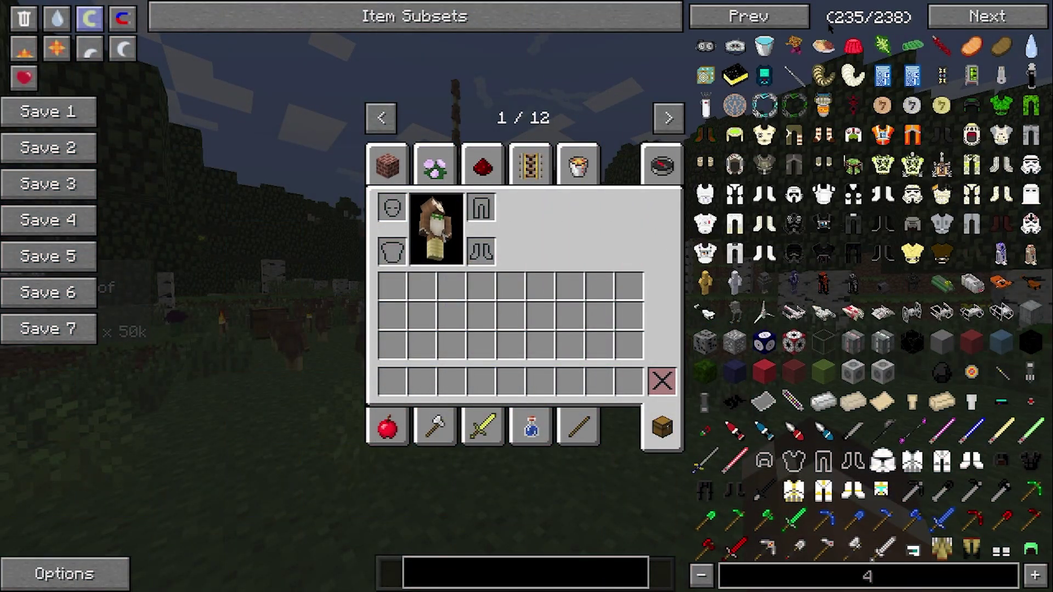
Page back through the NEI item list and spawn 4 Scallion into the hotbar.
click(787, 21)
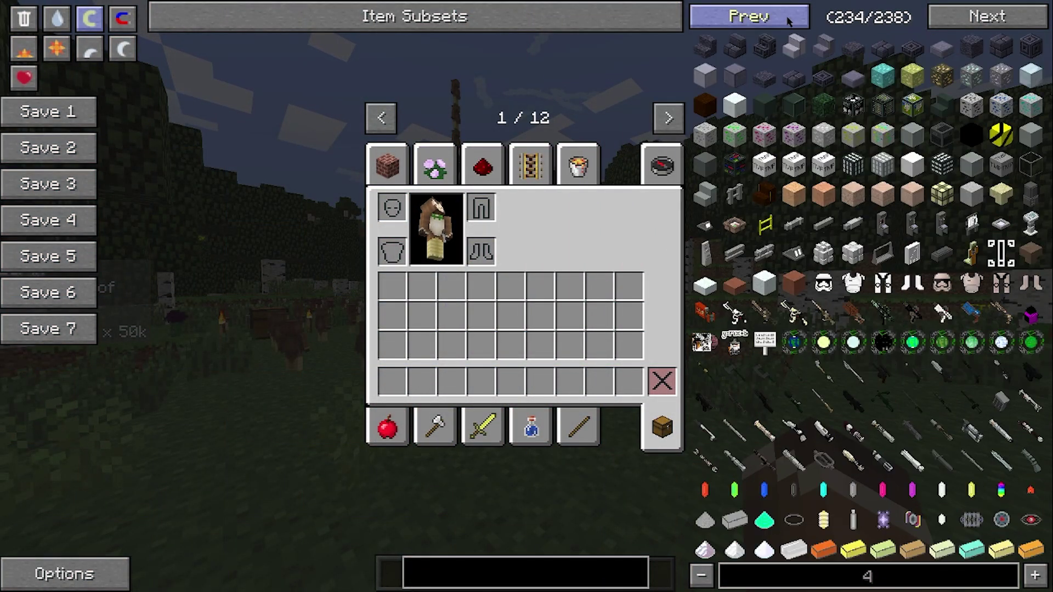
scroll(787, 21, up, 9)
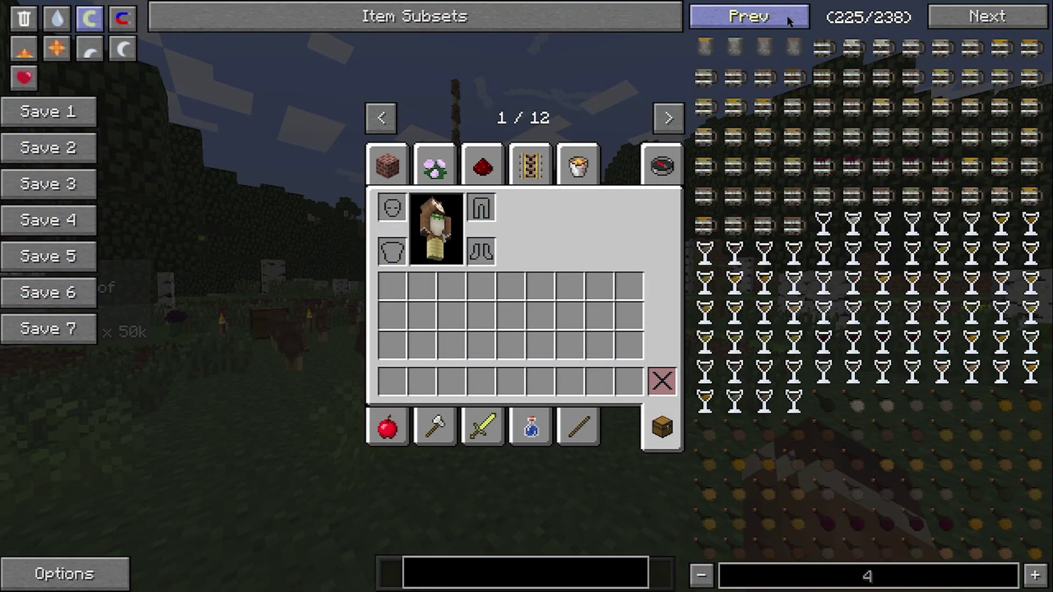
scroll(787, 21, up, 10)
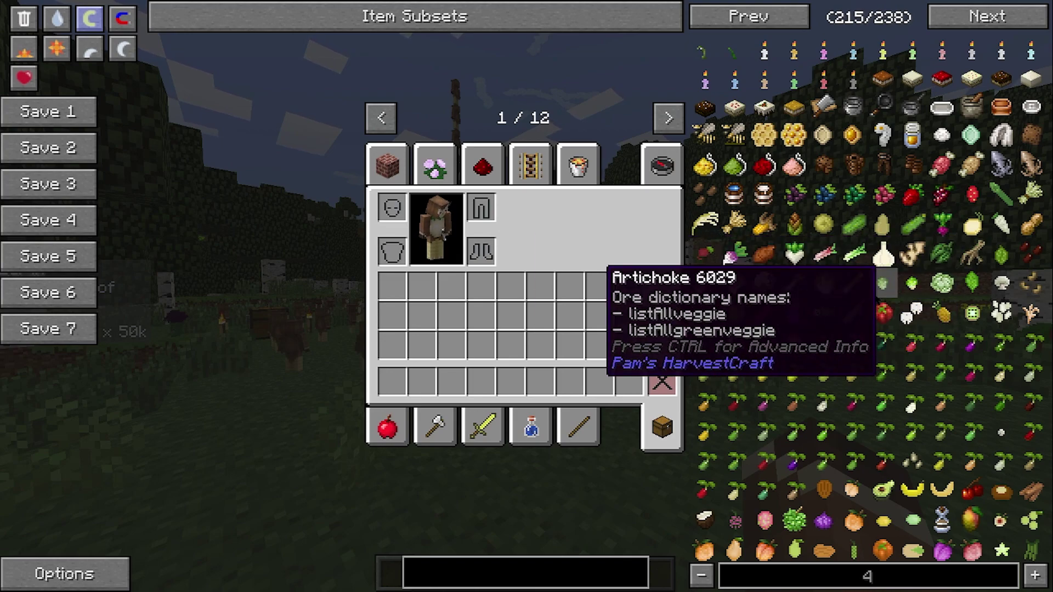
click(855, 281)
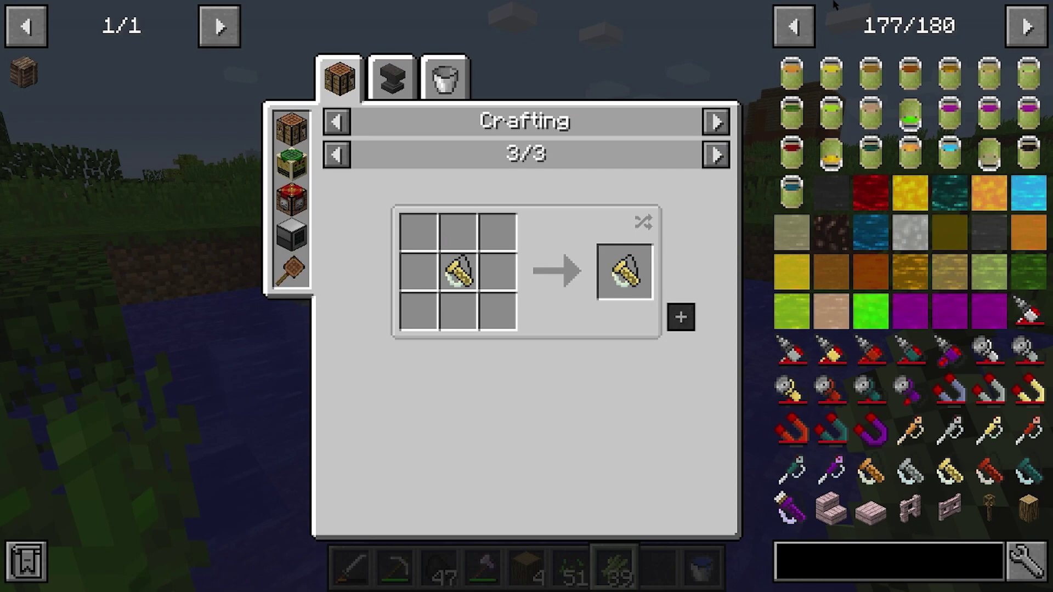
Browse Platinum recipes: chestplate, ingot, nugget, Factorizer split and bee produce.
click(793, 26)
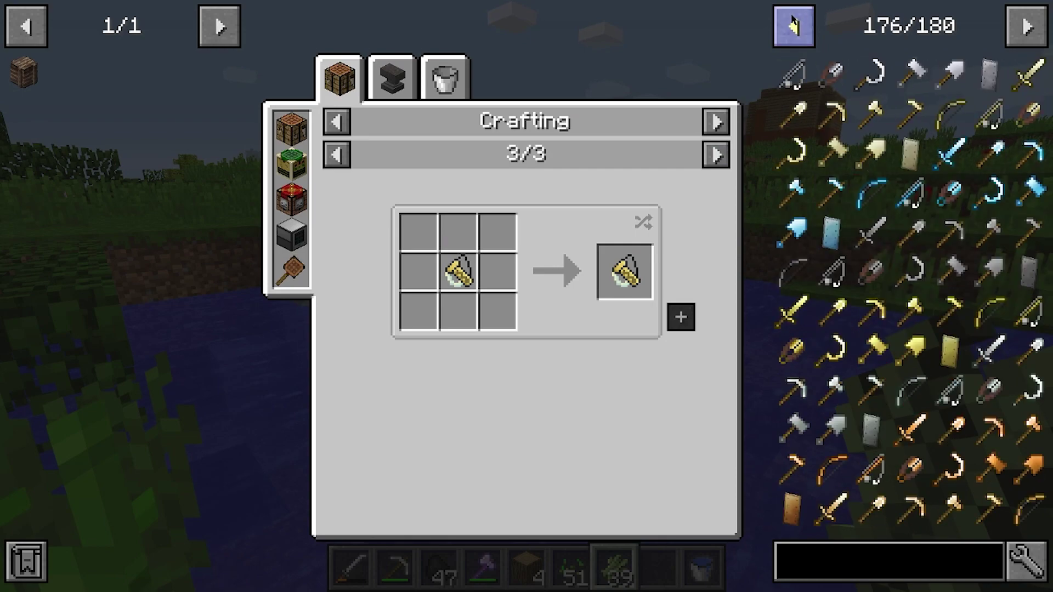
click(794, 27)
click(794, 119)
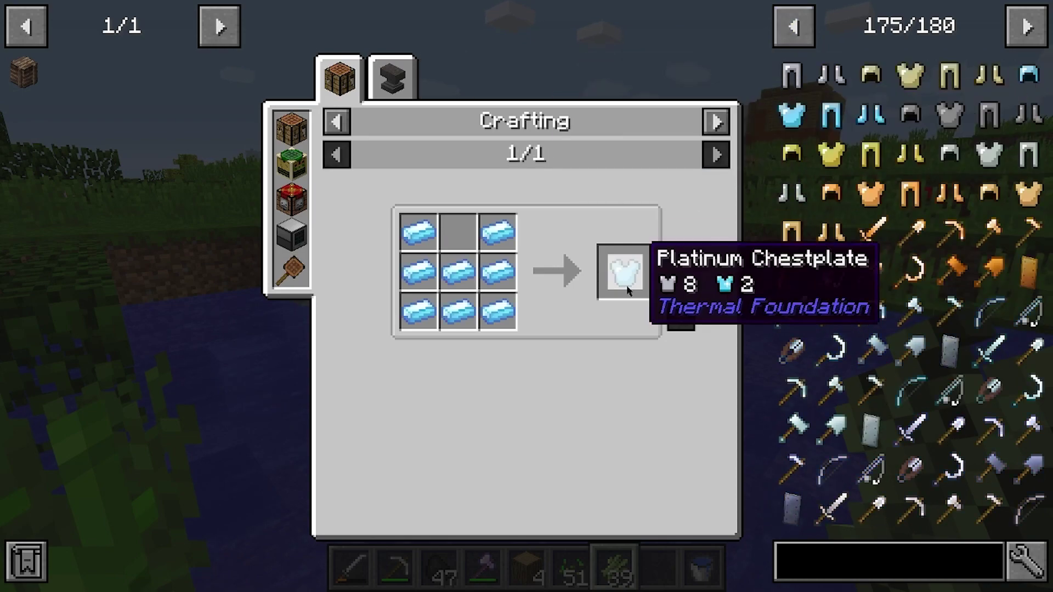
click(498, 231)
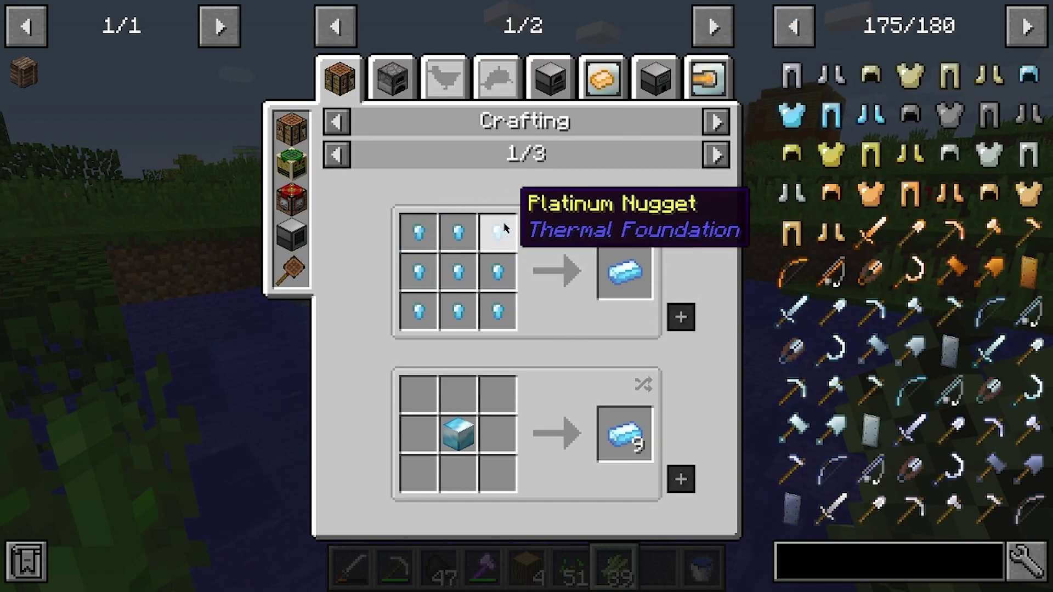
click(499, 299)
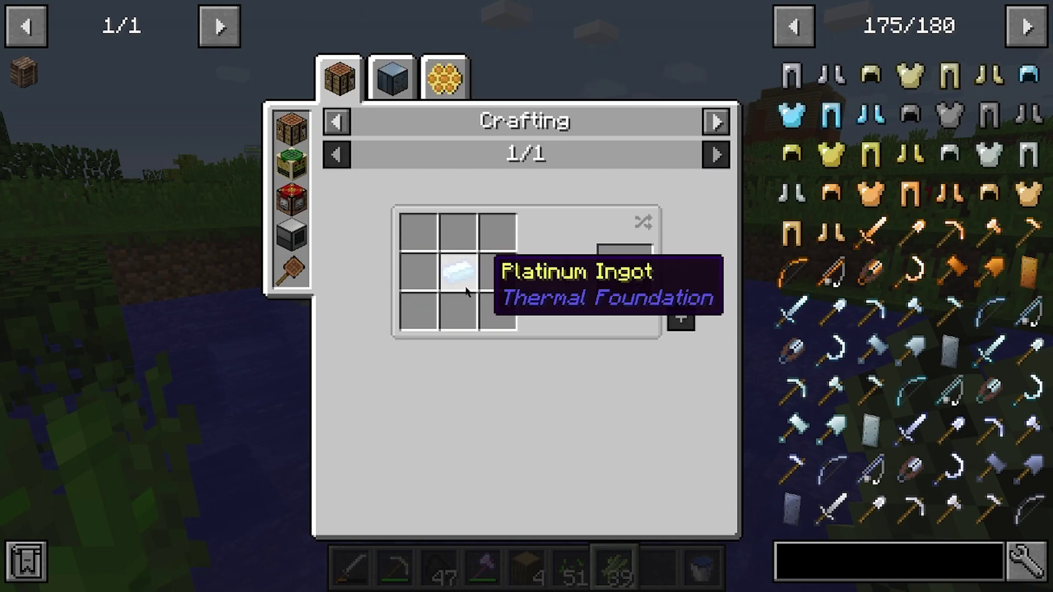
click(393, 77)
click(444, 77)
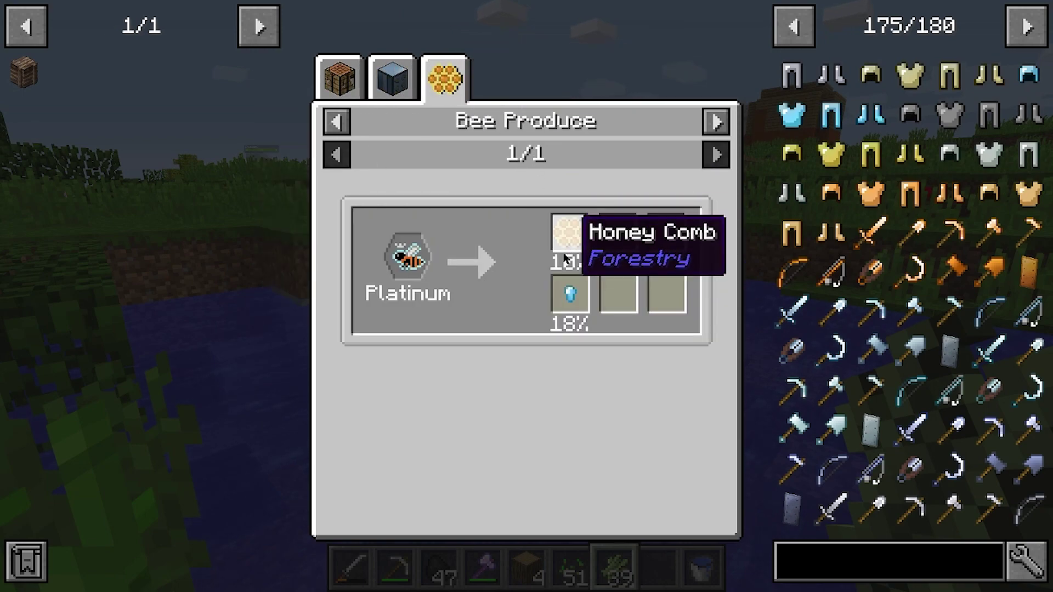
View Pulverized Aluminum's grindstone and Pulverizer recipes, then the Morb's crafting recipes.
click(793, 25)
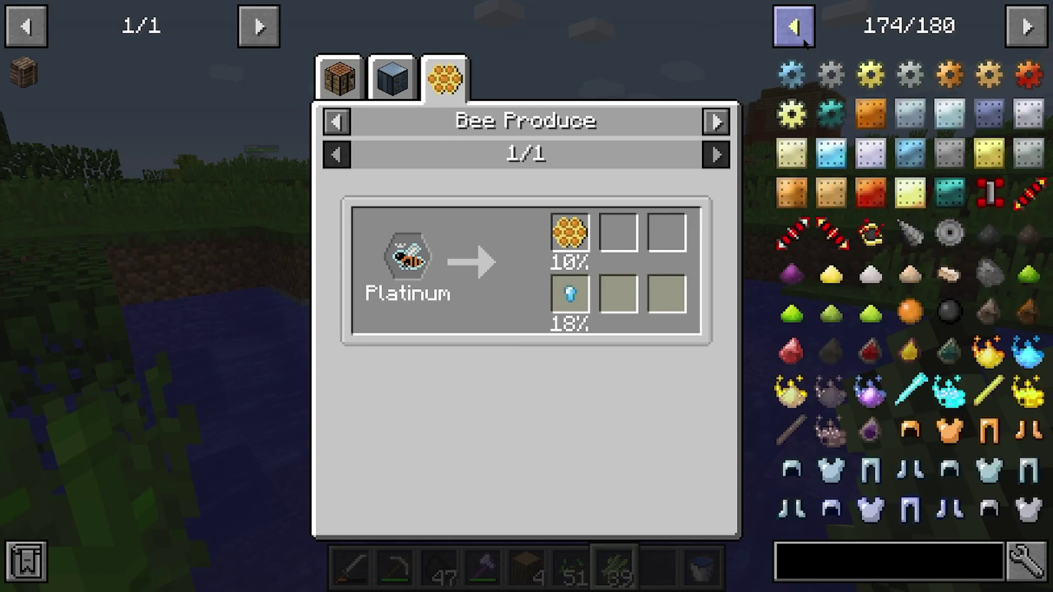
click(793, 26)
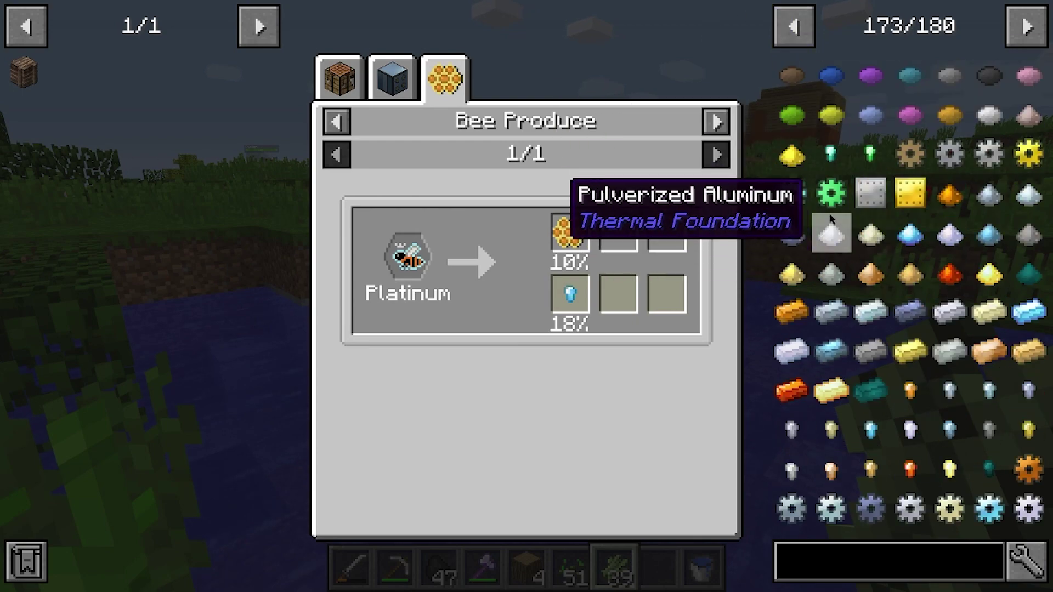
click(791, 236)
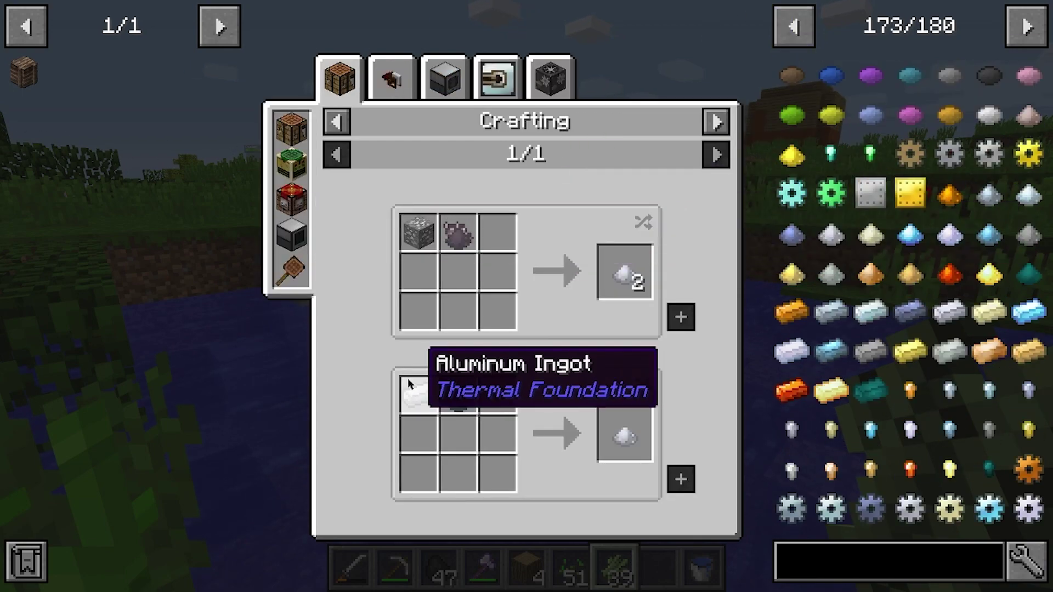
click(399, 94)
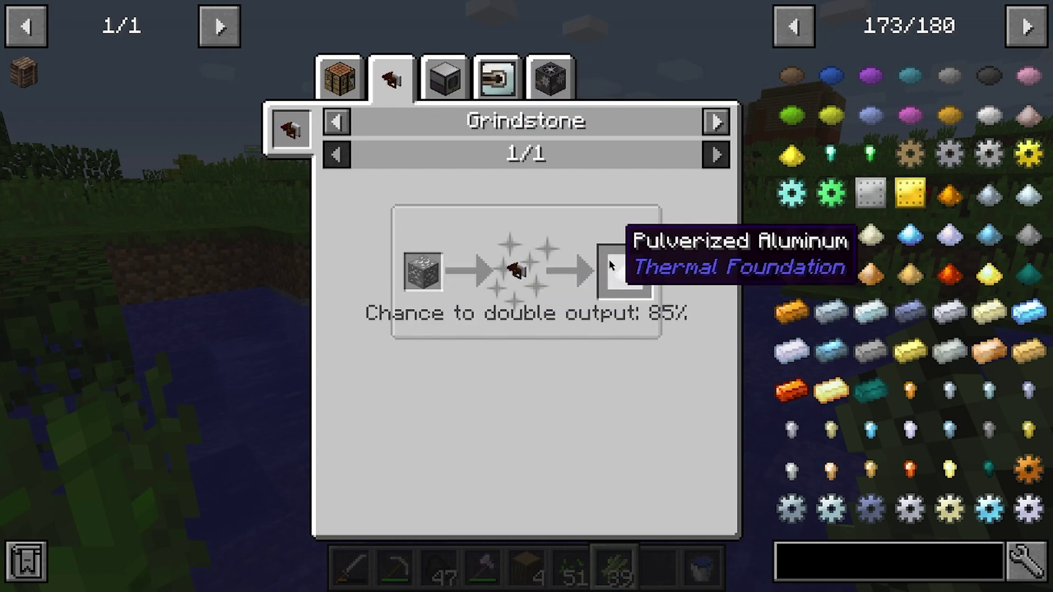
click(443, 77)
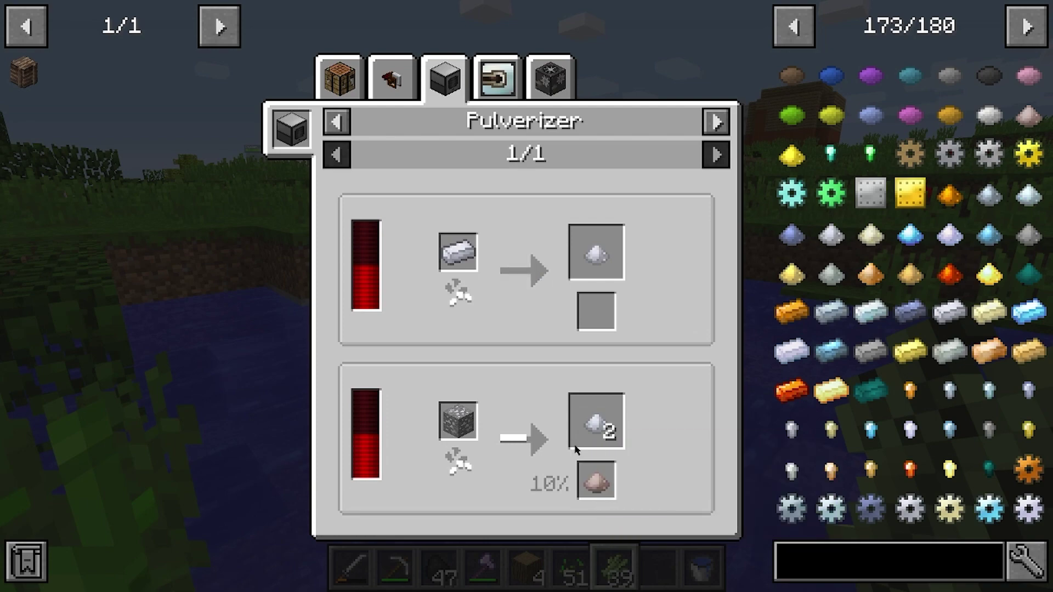
click(811, 17)
click(812, 17)
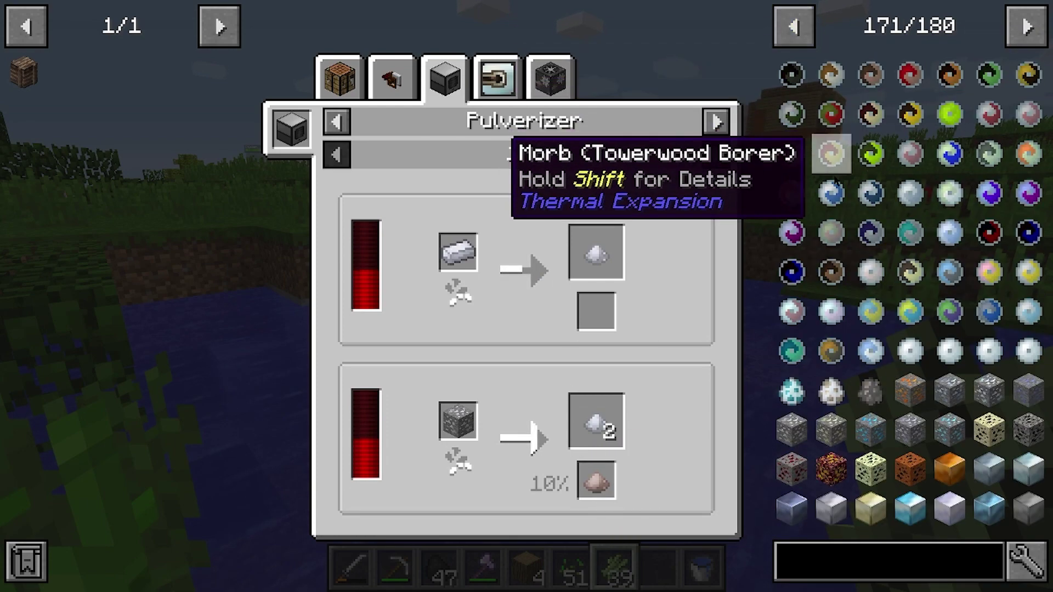
click(831, 236)
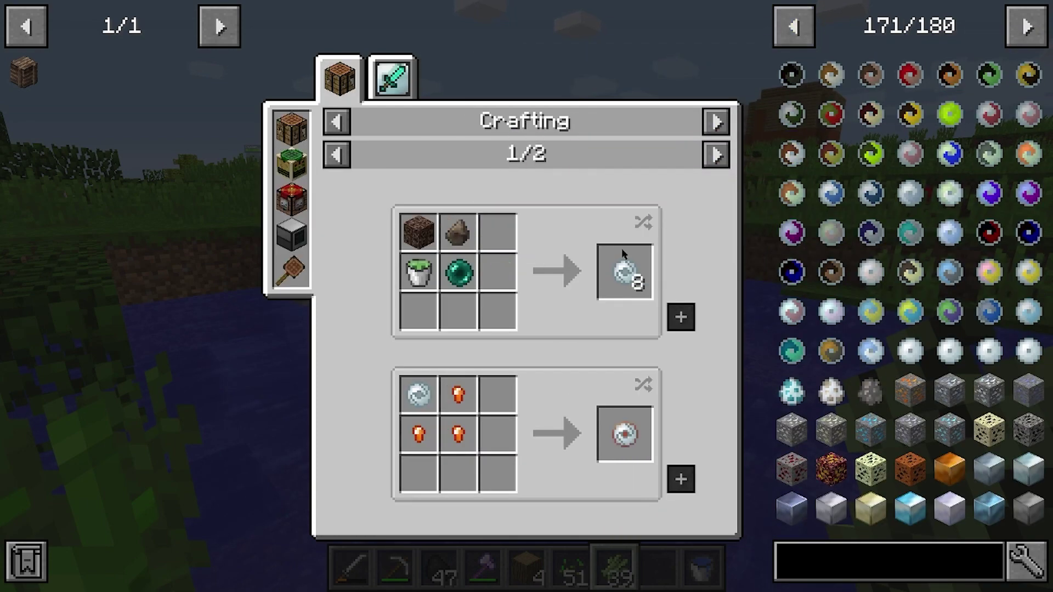
Turn off the rain and cycle through dawn, dusk and midnight, ending at noon.
key(shift)
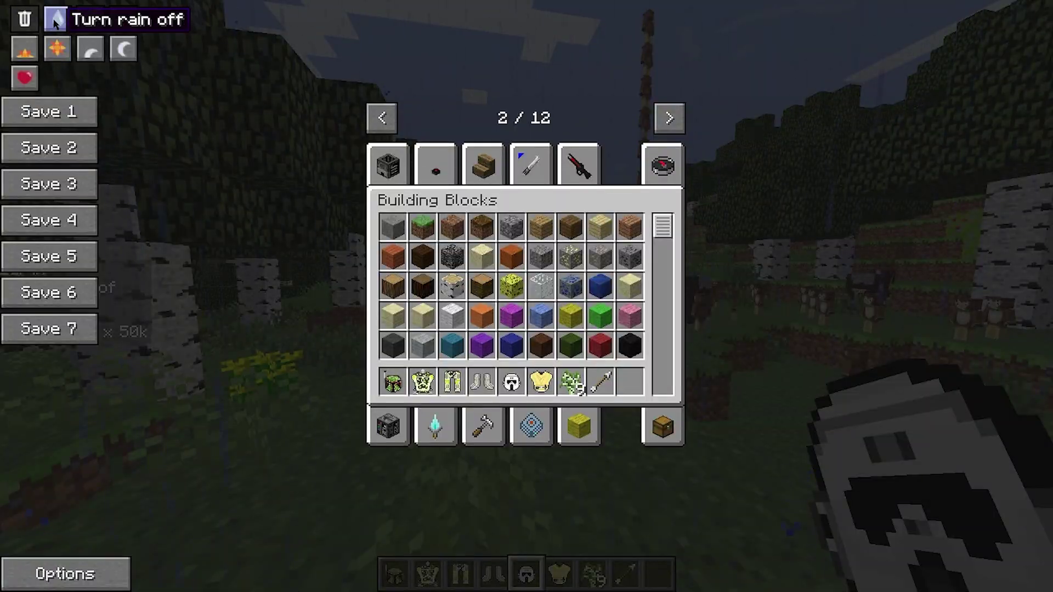
click(58, 17)
click(26, 51)
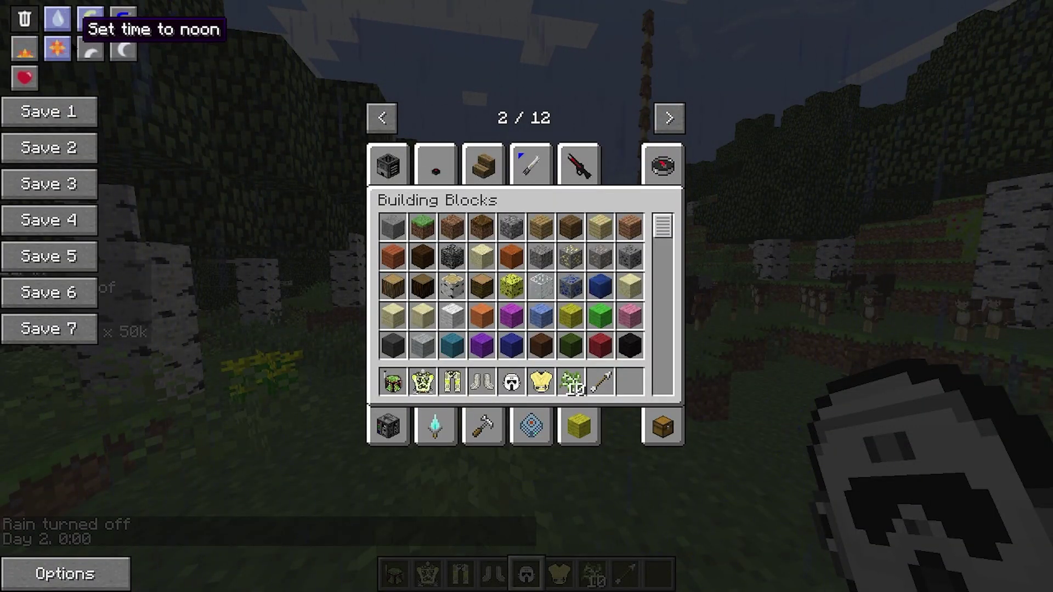
click(58, 49)
click(98, 50)
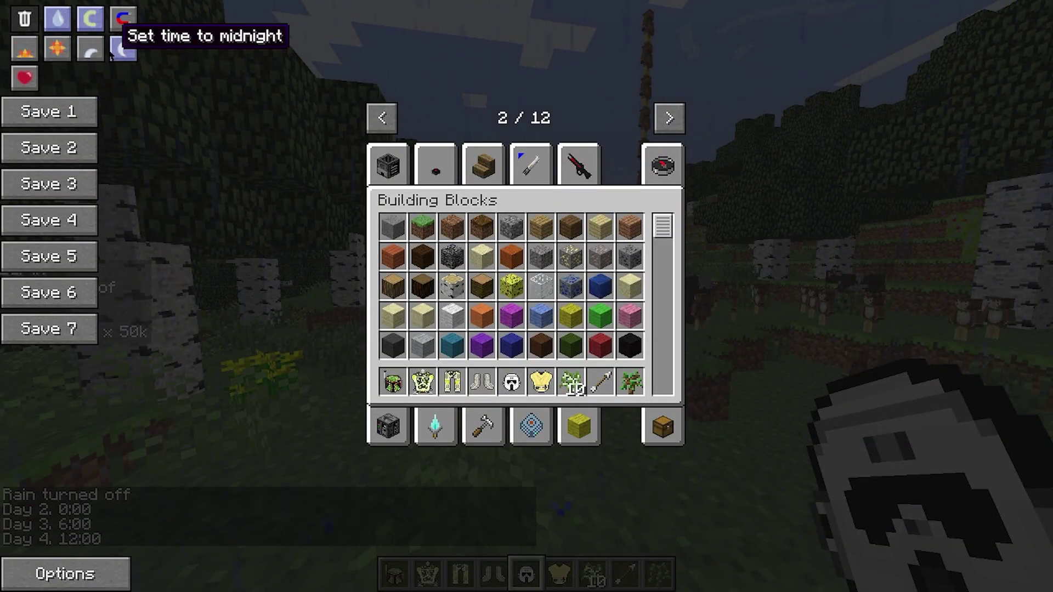
click(111, 55)
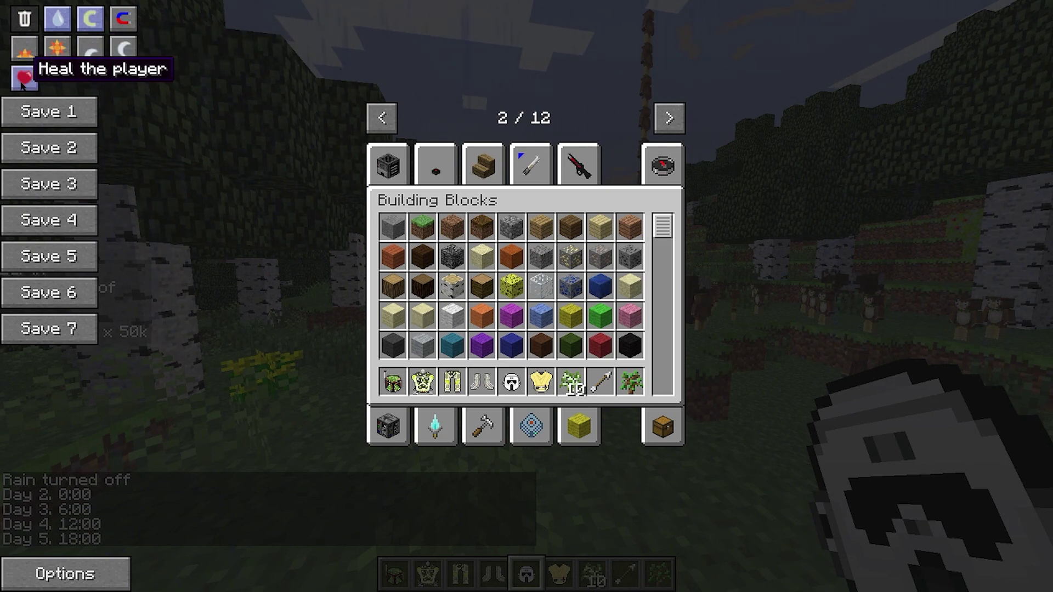
click(58, 49)
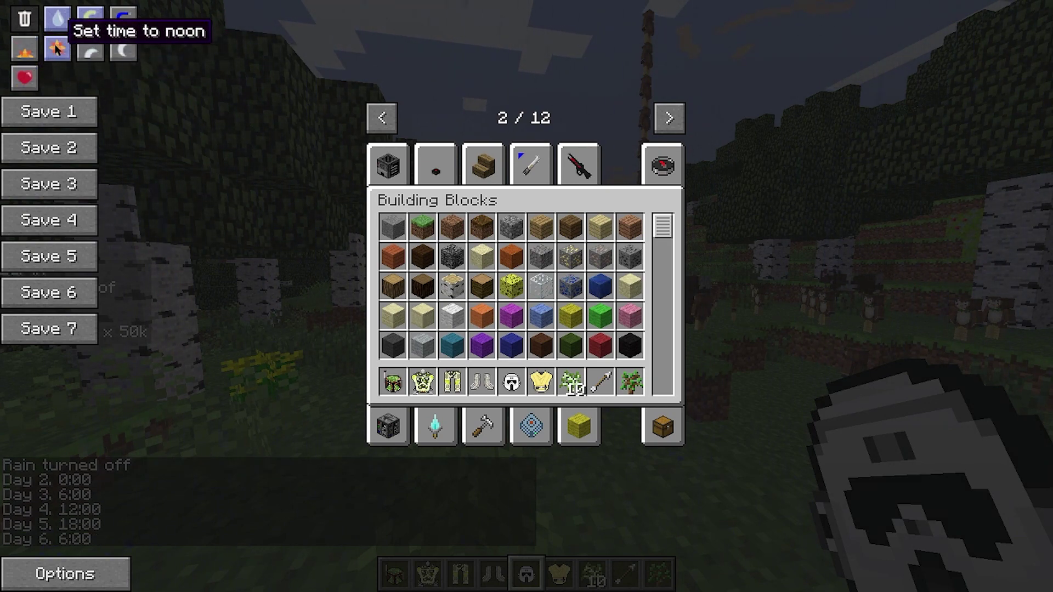
Walk closer to the doll field and reopen the inventory showing NEI's item list.
key(e)
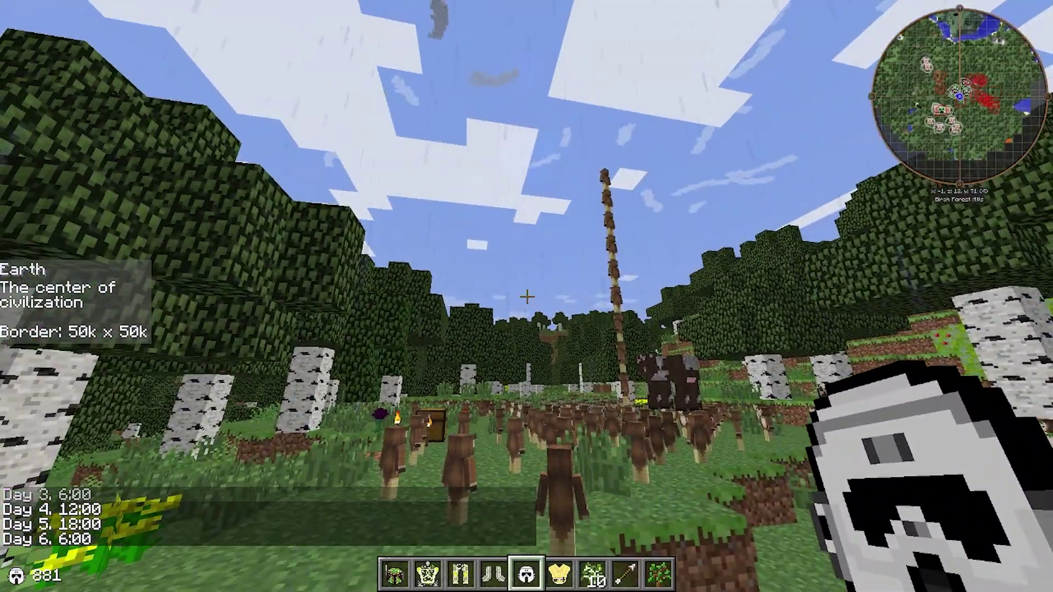
key(e)
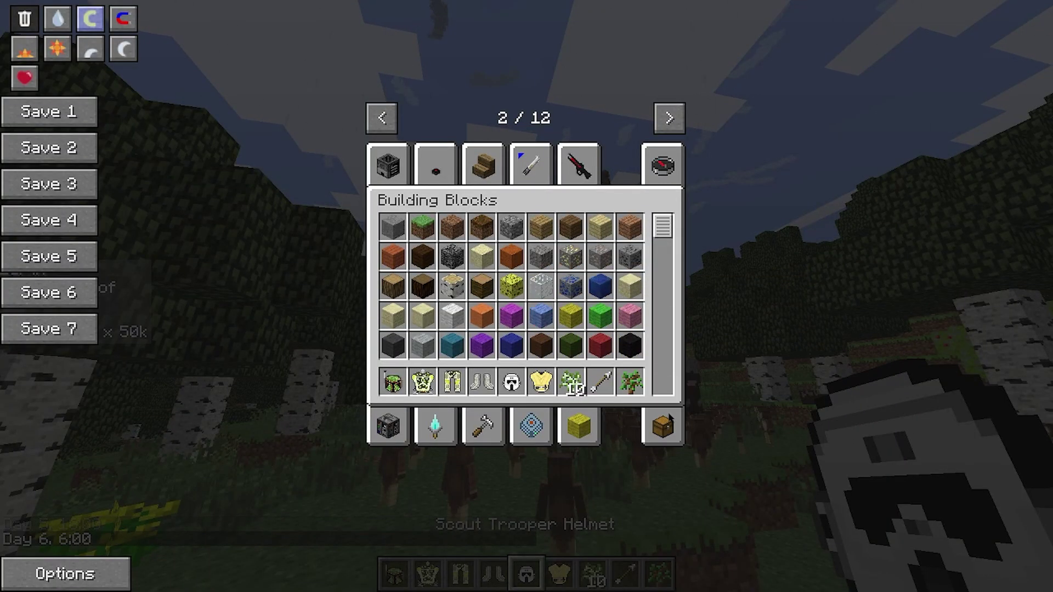
key(e)
key(w)
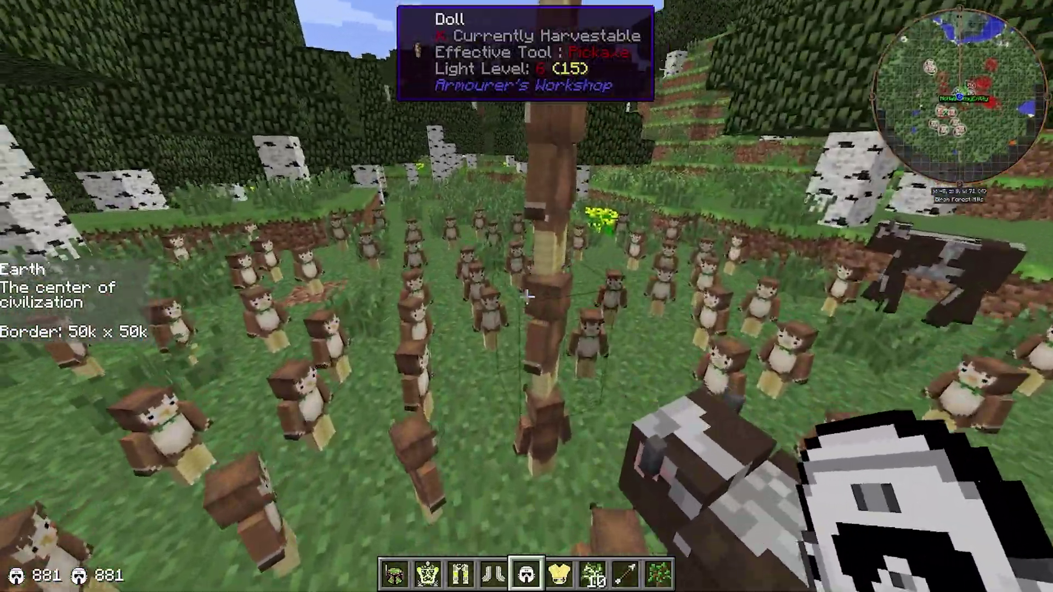
key(e)
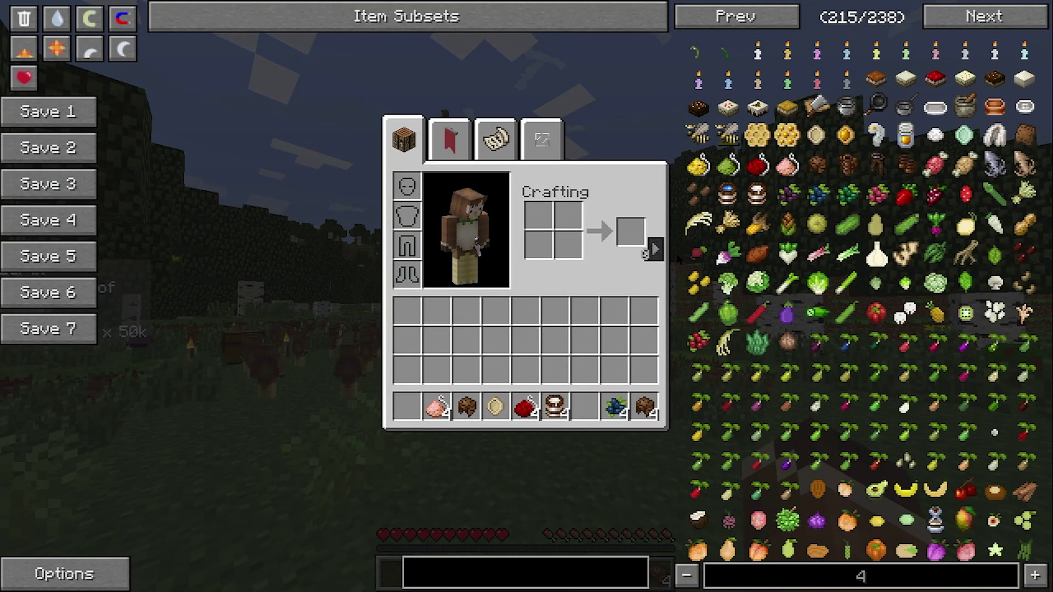
Check the faction standings and active quests pages, then return to the inventory page.
click(451, 139)
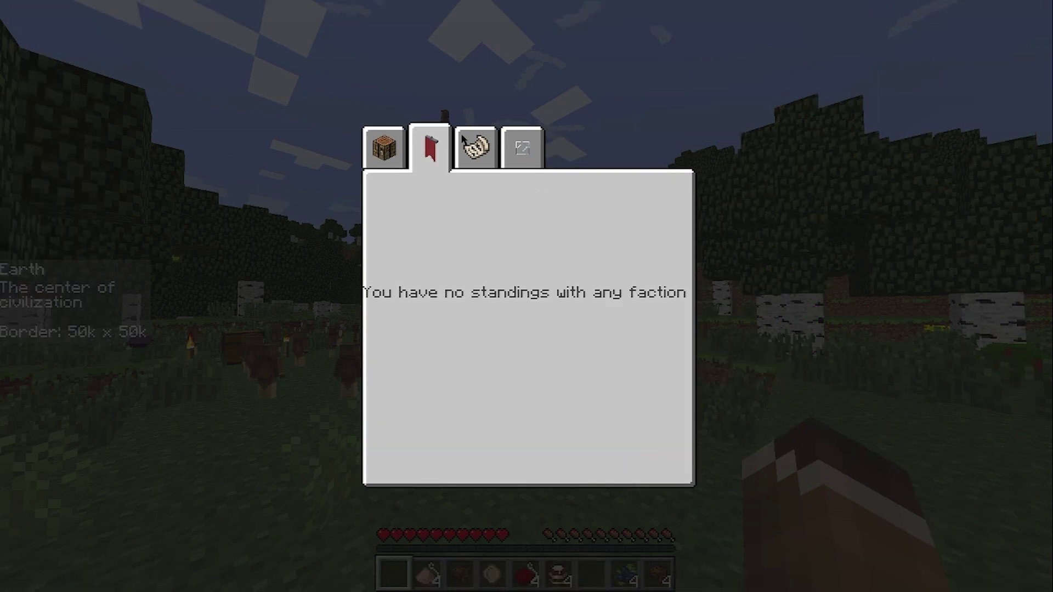
click(489, 145)
click(473, 144)
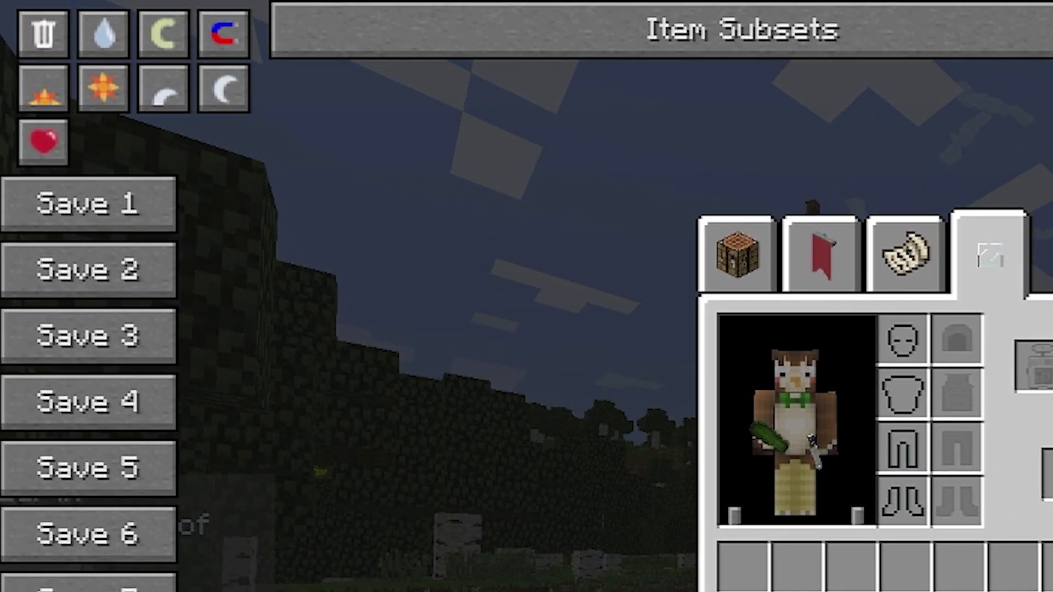
Give Chili Peppers, ME Portable Gas Storage and a 4k ME Gas Storage Component from NEI.
click(899, 441)
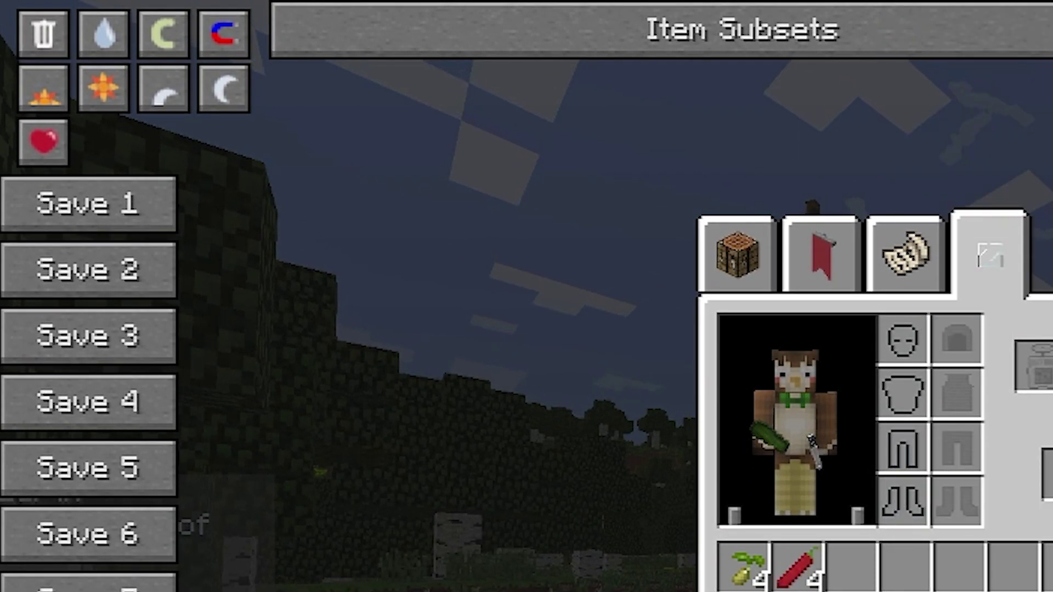
click(1052, 136)
click(1052, 143)
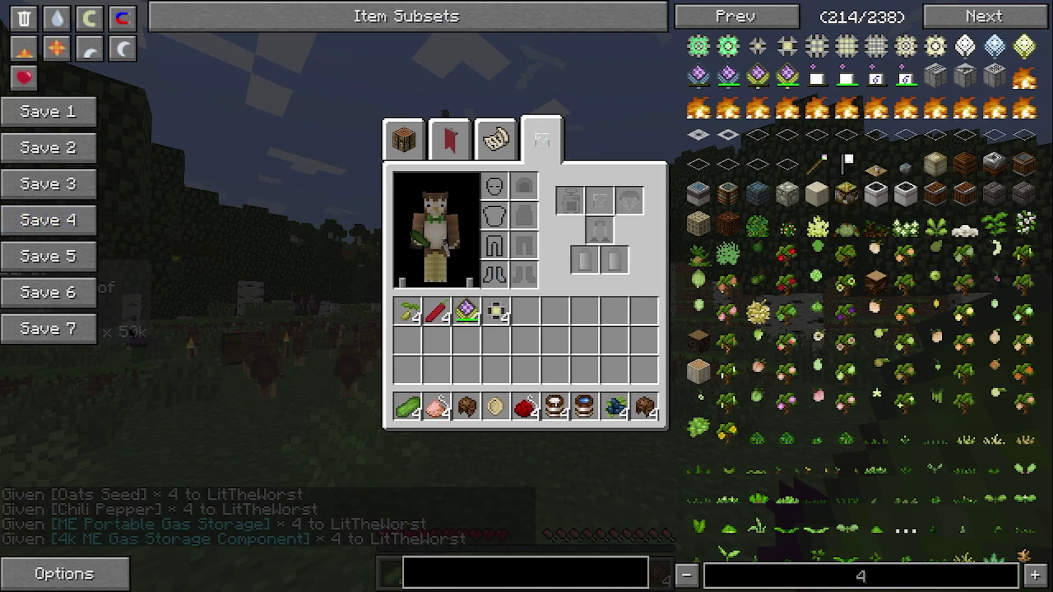
click(92, 581)
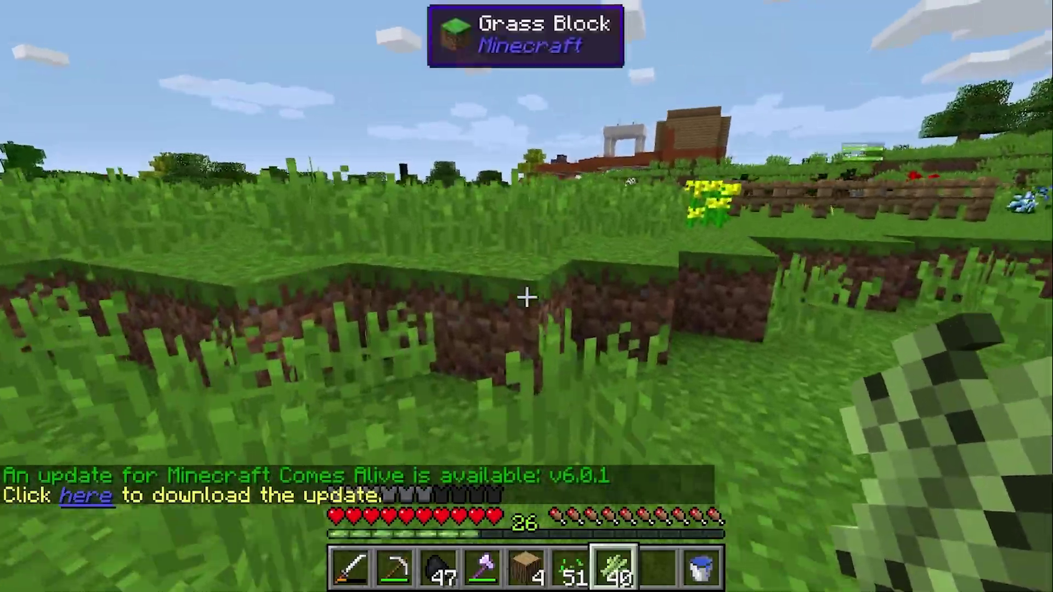
Walk across the field to the chicken pen and look down at the Flint Chicken.
key(w)
key(w)
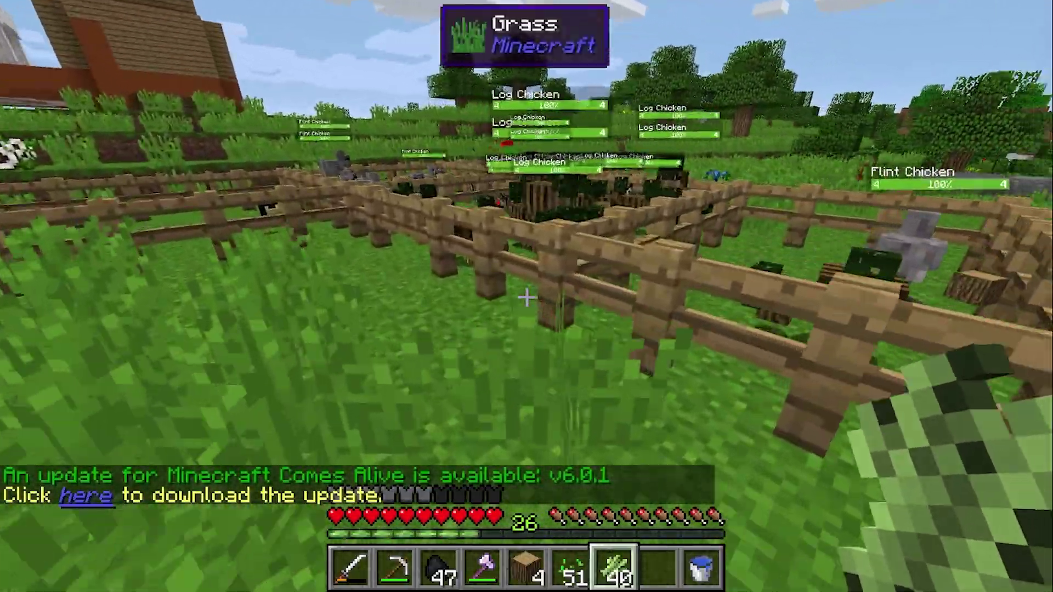
scroll(527, 298, down, 1)
key(w)
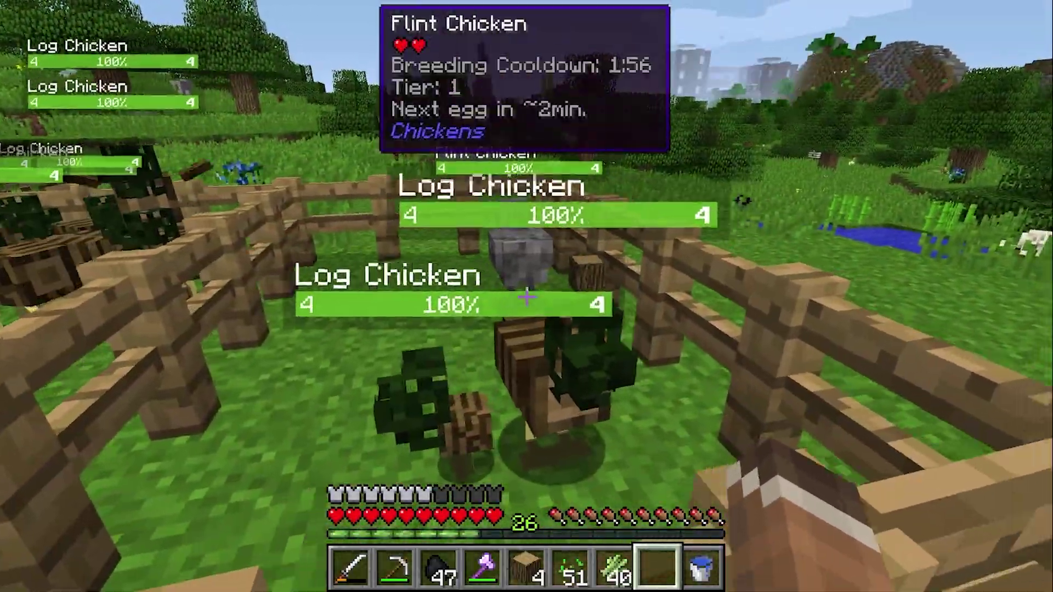
scroll(526, 298, up, 2)
key(w)
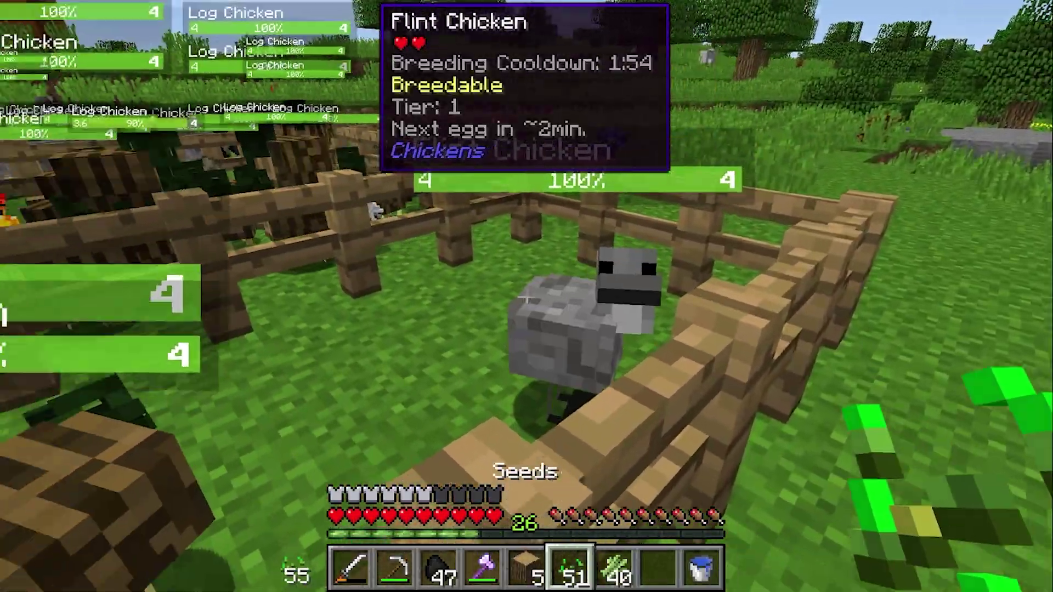
Inspect the Flint and Log Chickens up close, then check the inventory with logs at 9.
key(w)
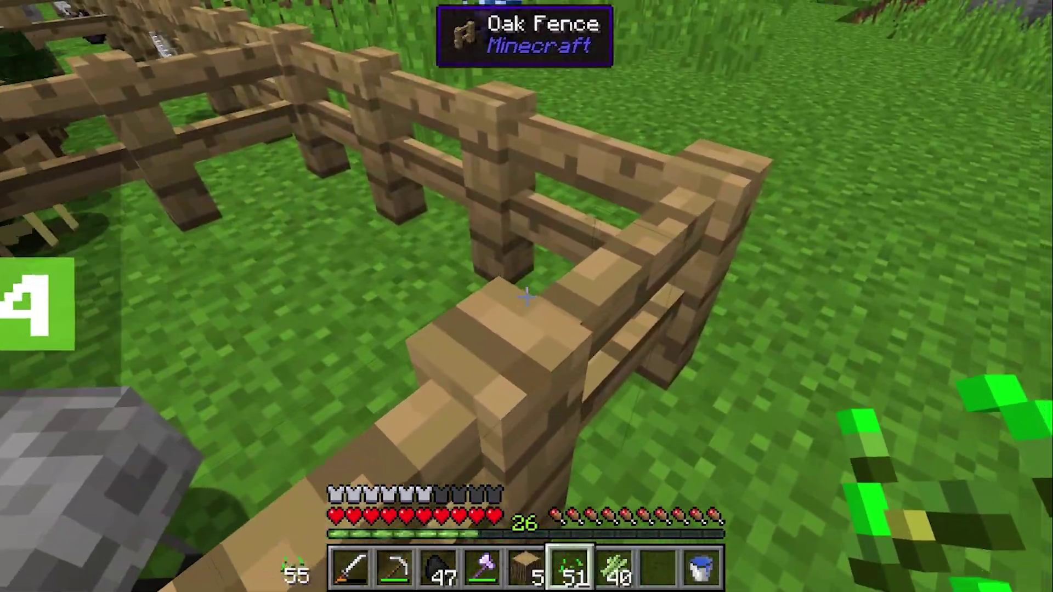
scroll(526, 298, down, 2)
key(w)
scroll(527, 298, up, 2)
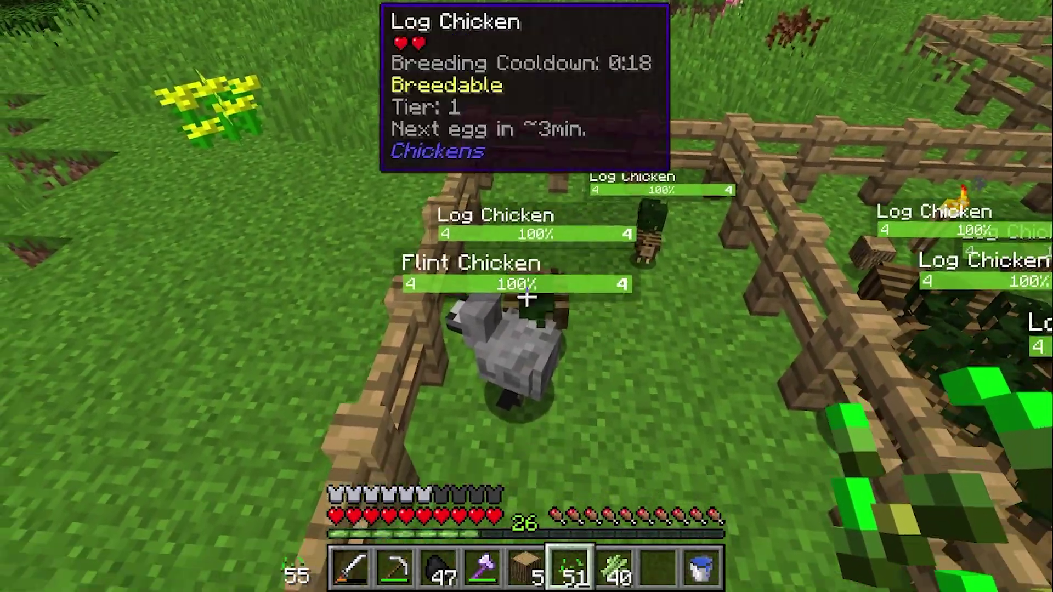
key(w)
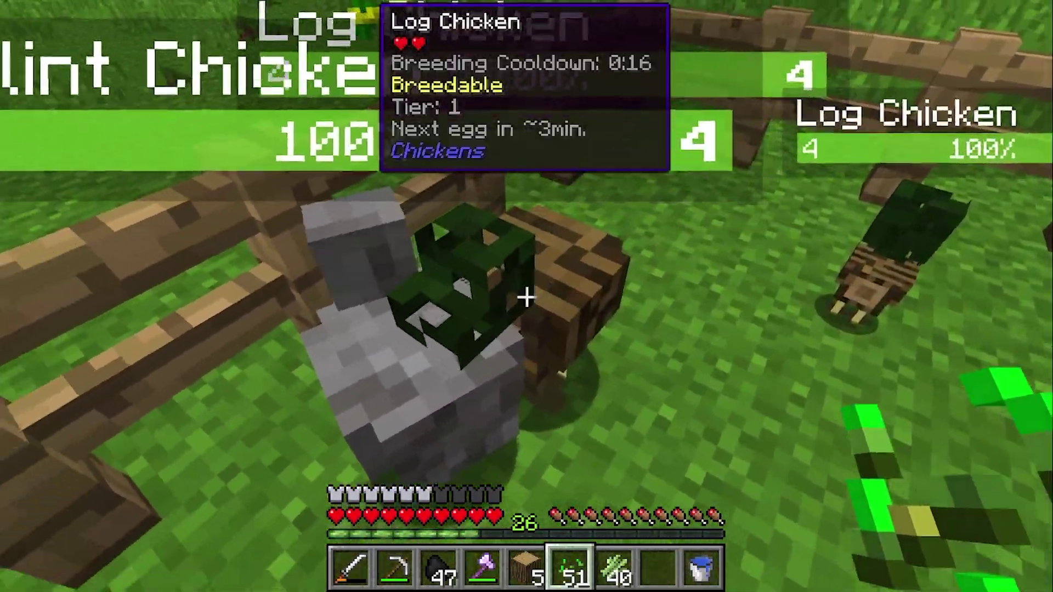
key(s)
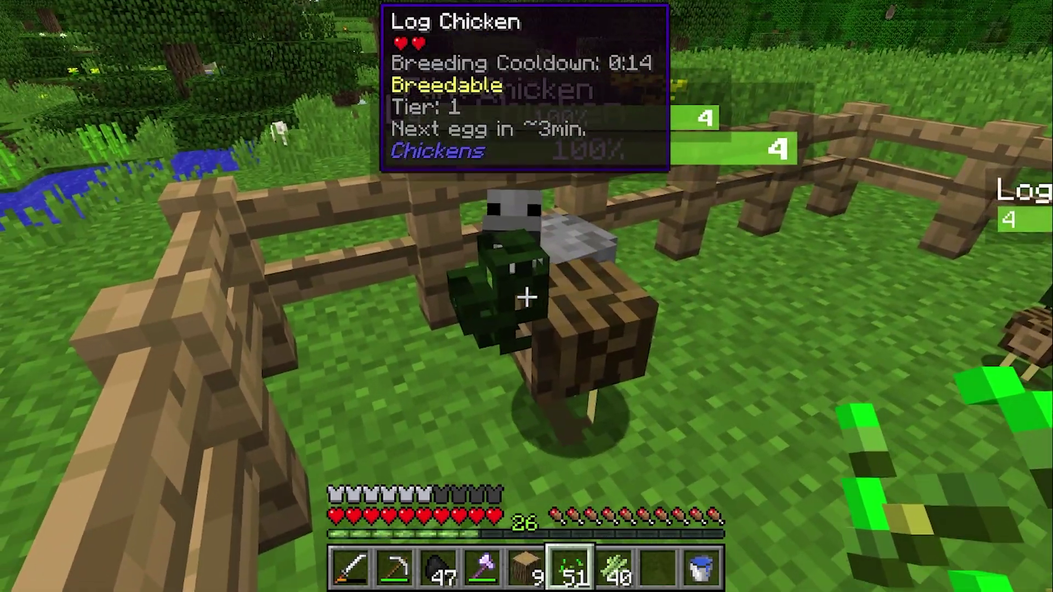
key(e)
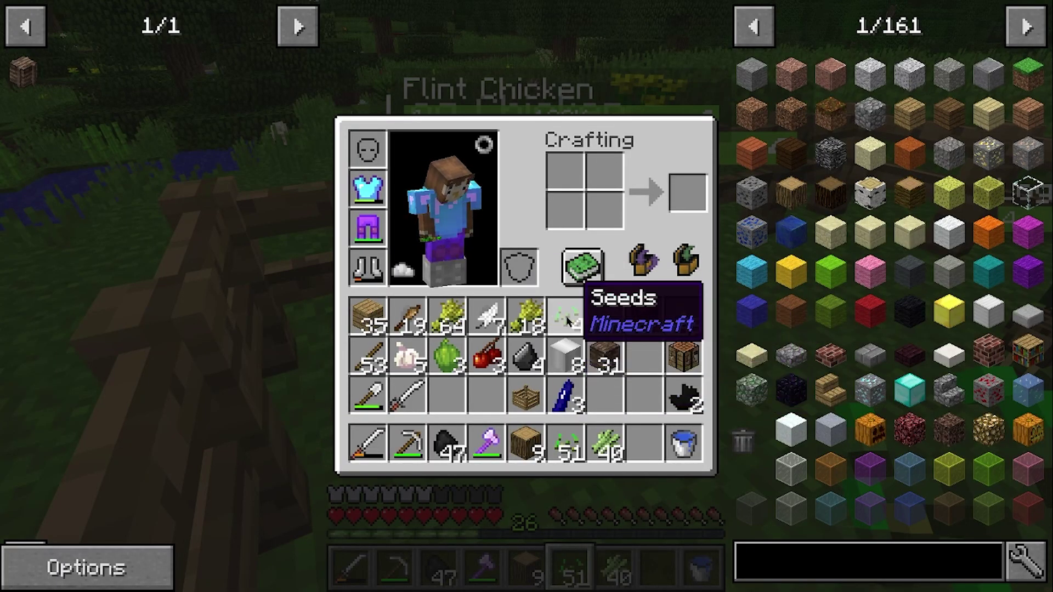
key(e)
scroll(527, 298, down, 2)
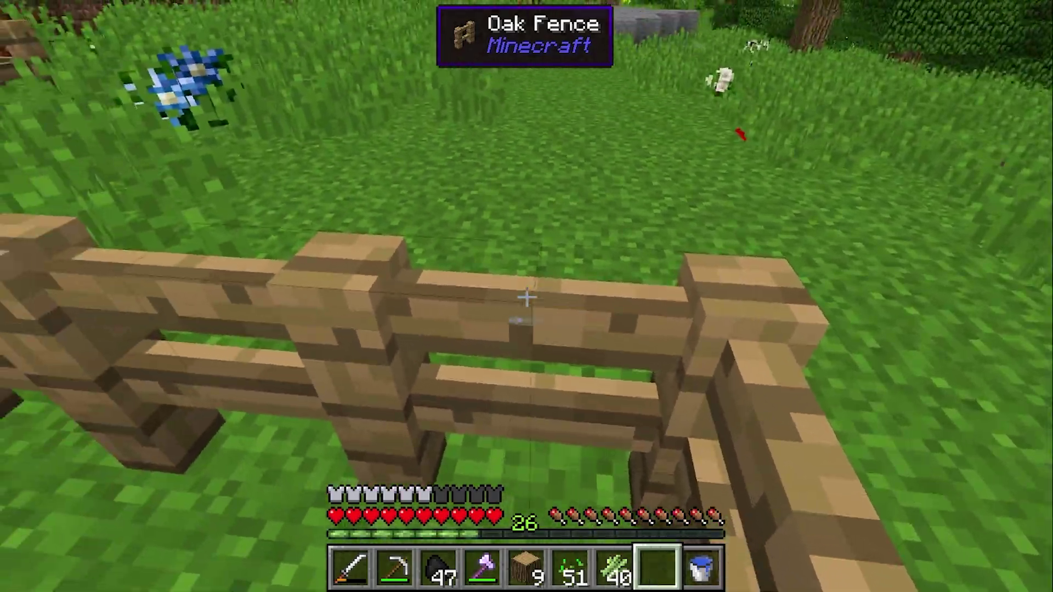